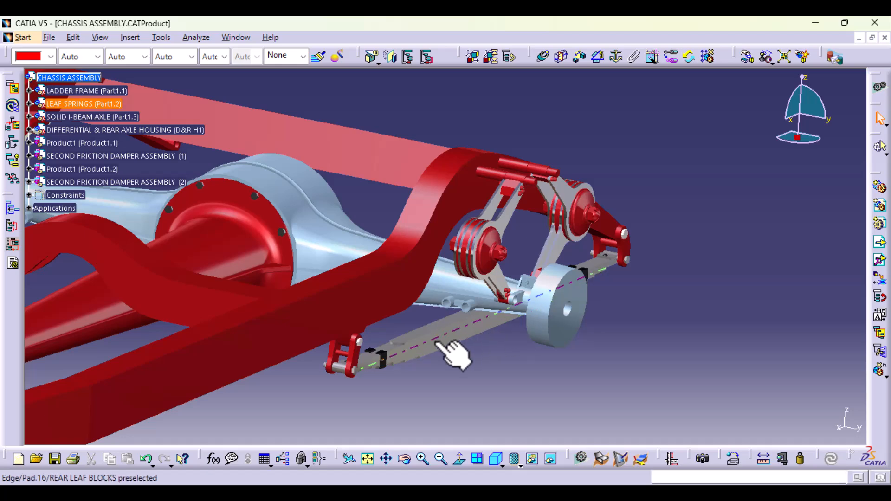
- Examine the rear leaf spring, the friction damper mountings and the paired tubular bosses on the rear axle housing from several angles
middle_click_drag(495, 387, 489, 319)
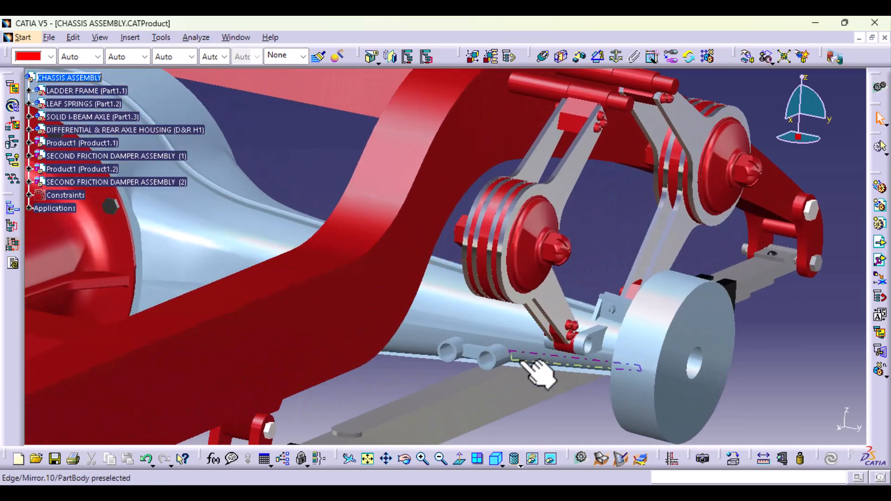
middle_click_drag(523, 351, 525, 262)
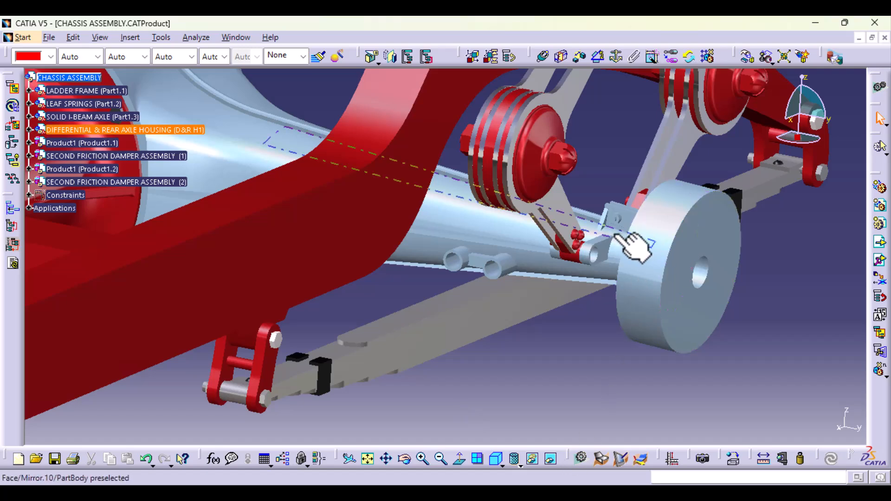
middle_click_drag(632, 243, 466, 383, "ctrl")
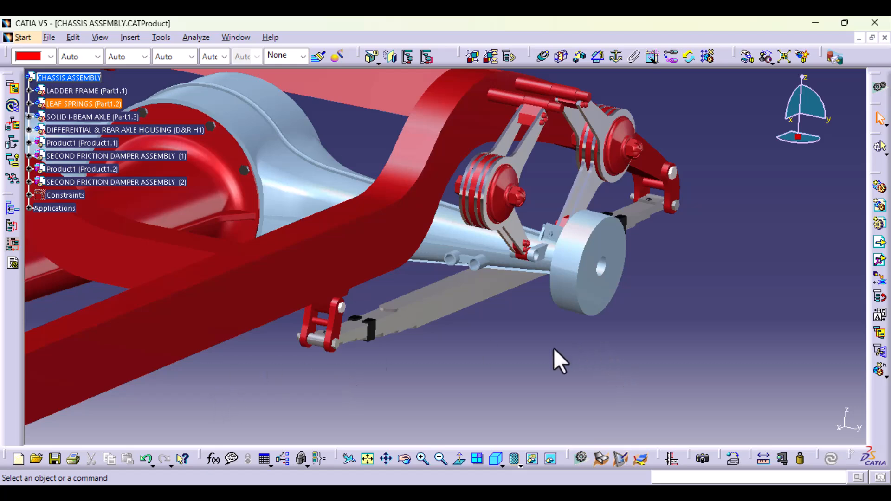
scroll(548, 354, "up", 5)
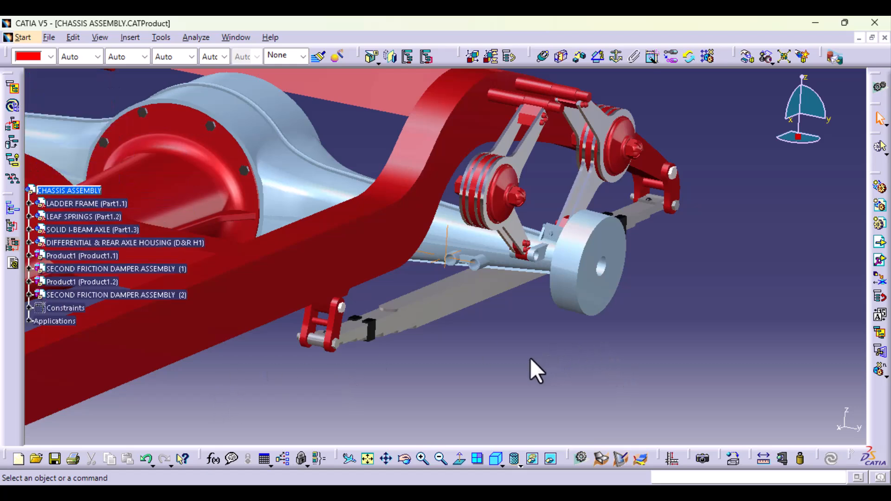
middle_click_drag(530, 358, 551, 294)
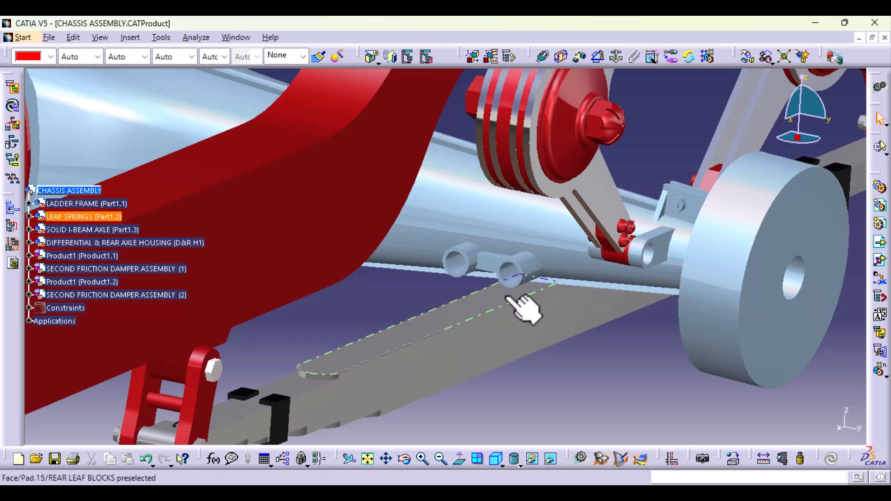
middle_click_drag(567, 339, 547, 382)
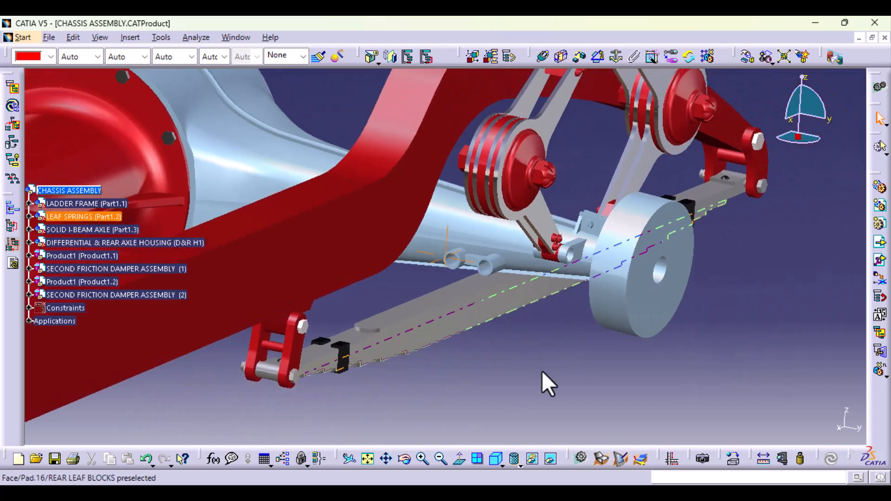
scroll(535, 391, "down", 3)
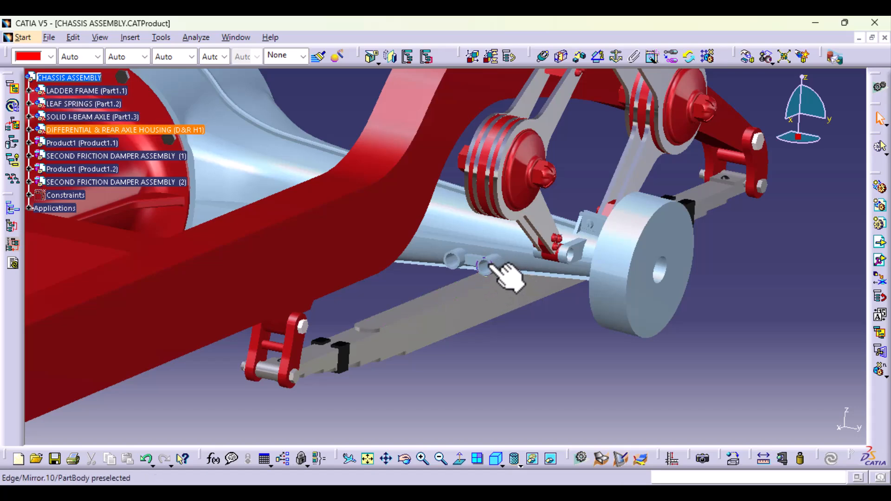
middle_click_drag(494, 375, 493, 266)
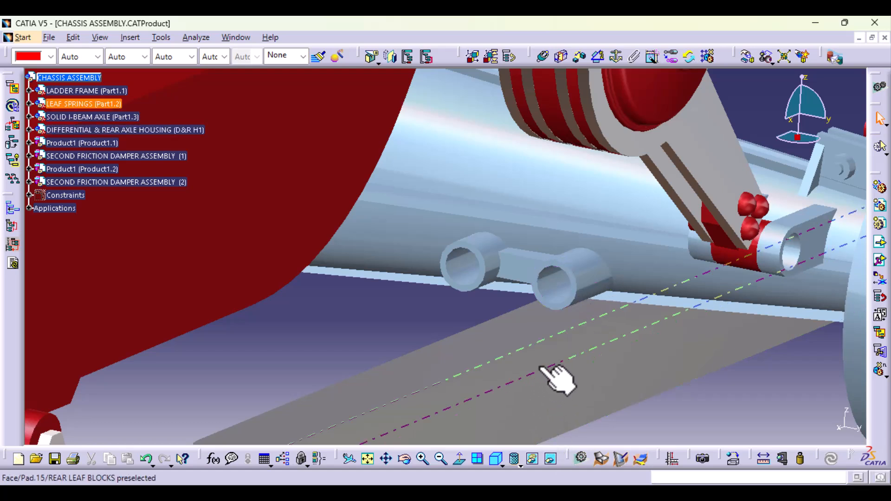
left_click(550, 361)
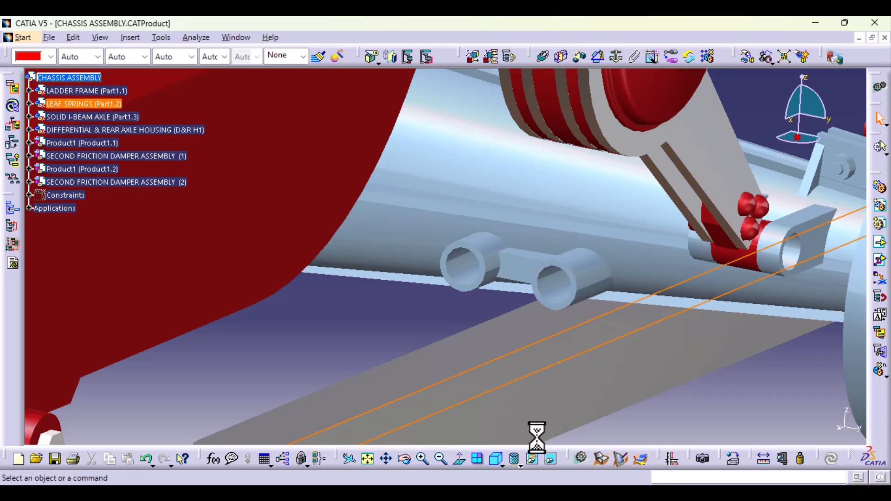
left_click(433, 313)
middle_click_drag(433, 313, 725, 327)
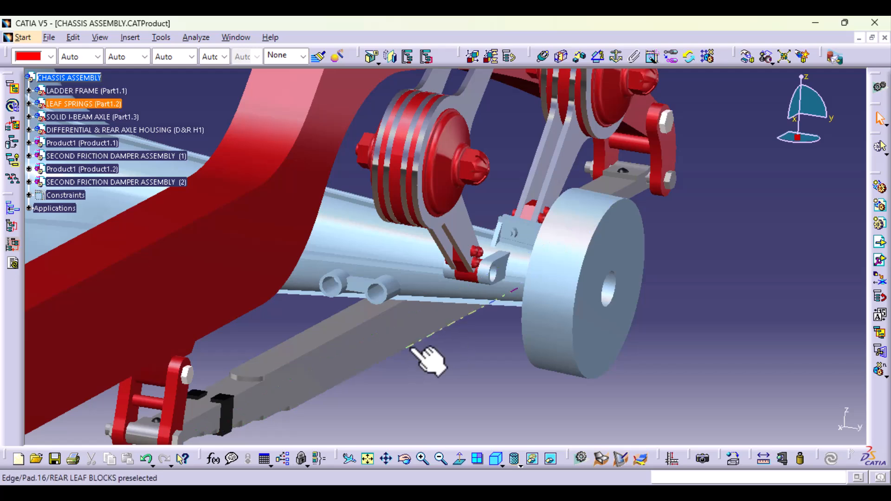
middle_click_drag(378, 407, 395, 370)
middle_click_drag(417, 424, 459, 173)
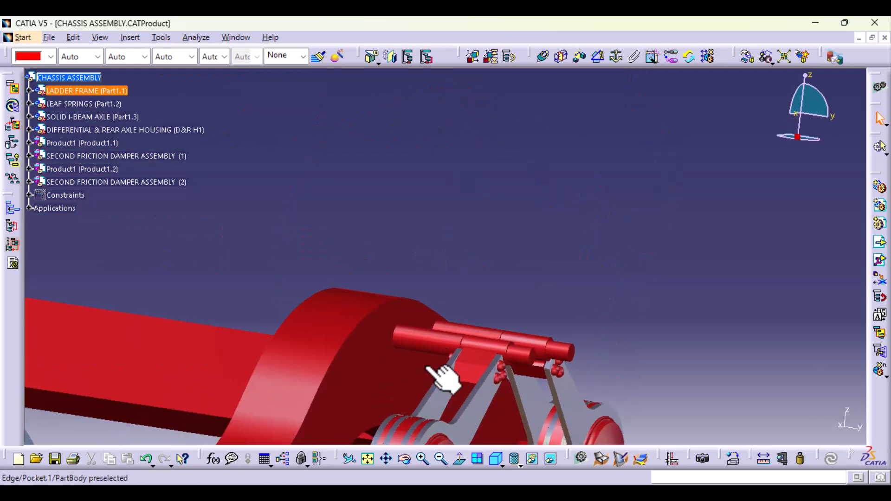
middle_click_drag(428, 365, 463, 131)
middle_click_drag(432, 250, 440, 140)
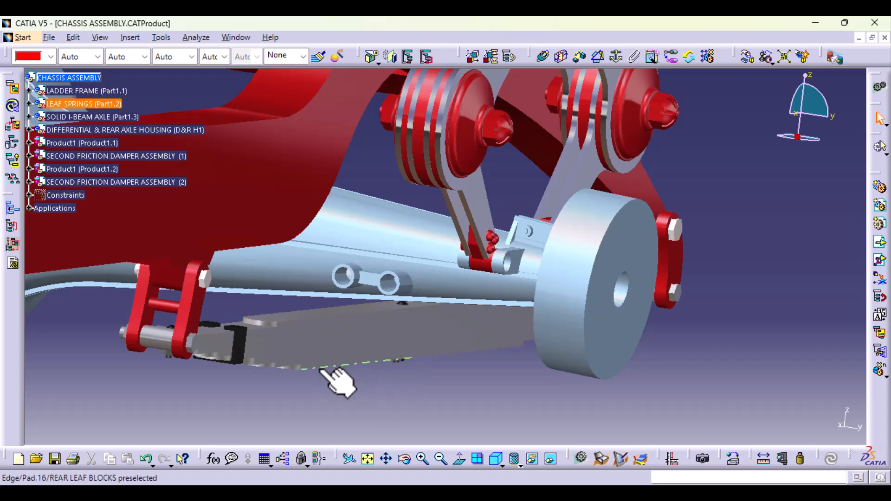
middle_click(363, 403)
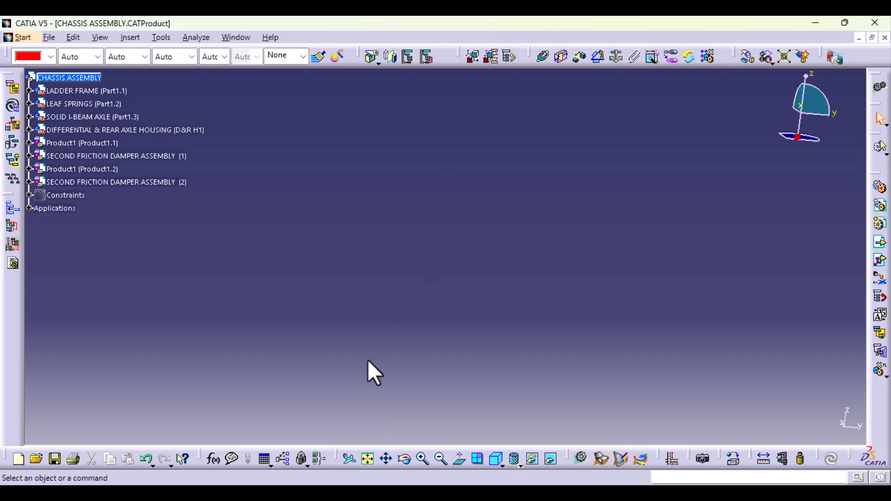
middle_click_drag(431, 176, 521, 112)
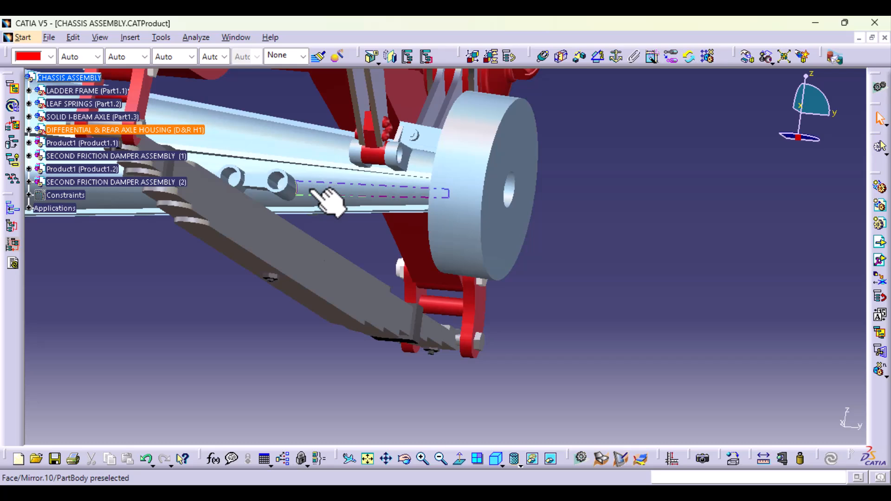
- Activate the DIFFERENTIAL & REAR AXLE HOUSING part for editing and define Geometrical Set.1 as the work object
left_click(29, 130)
left_click(68, 143)
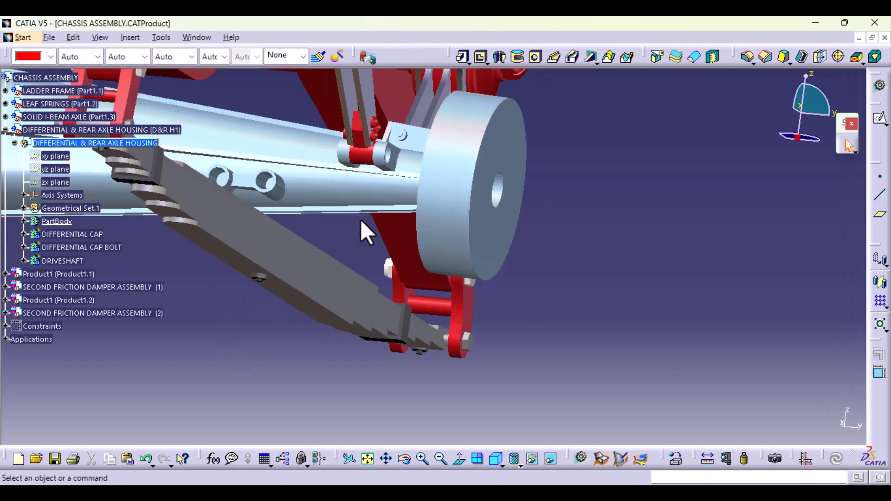
middle_click_drag(361, 219, 534, 277)
middle_click_drag(424, 264, 422, 283)
middle_click_drag(420, 192, 362, 399)
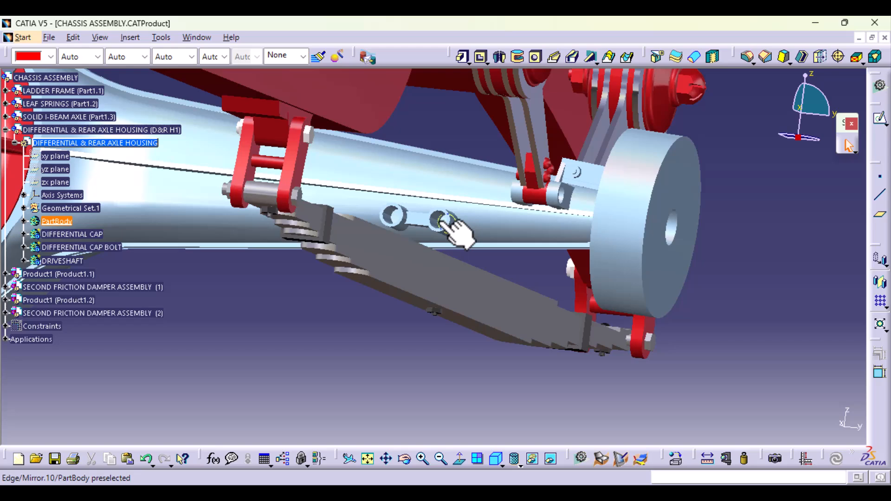
middle_click_drag(461, 411, 458, 283)
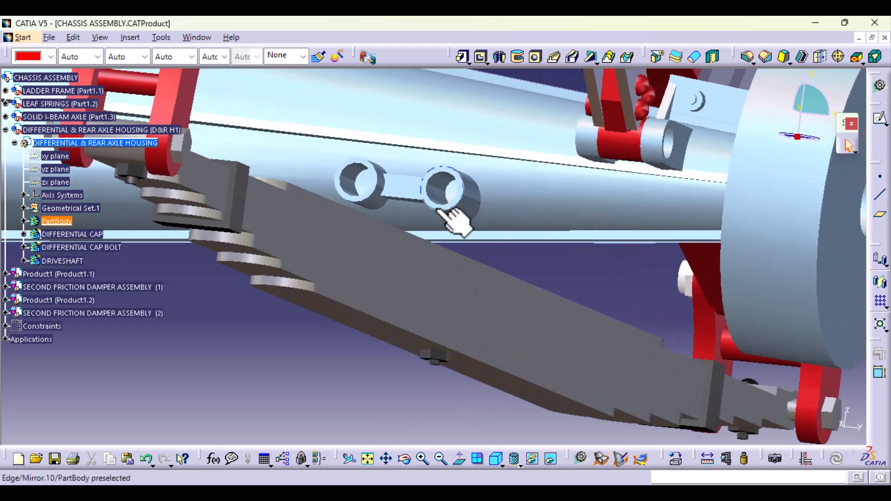
mouse_move(441, 293)
middle_mouse_down()
mouse_move(441, 223)
mouse_move(427, 294)
middle_mouse_up()
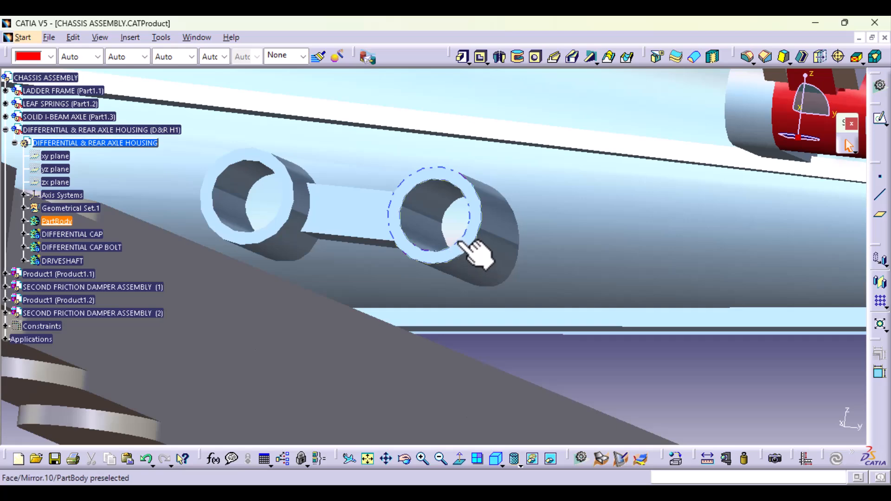
right_click(84, 208)
left_click(130, 295)
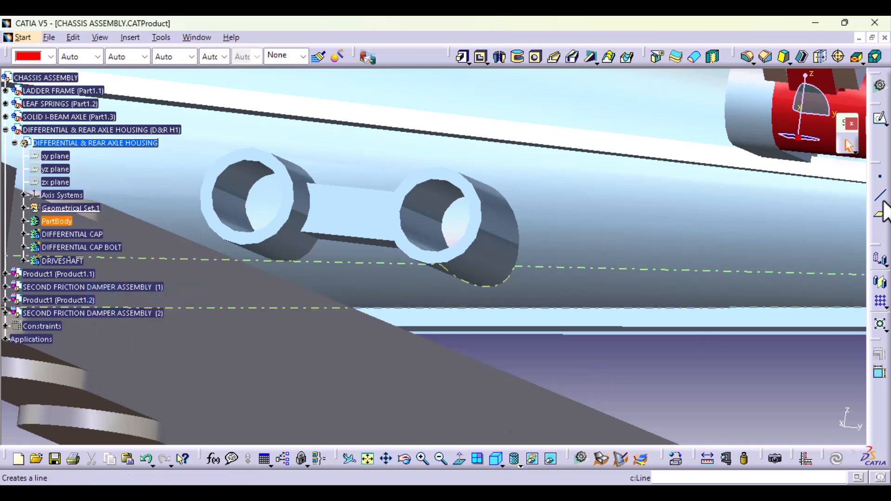
- Create a circle-centre point on the inner circular edge of the tubular boss nearer the wheel hub
left_click(877, 179)
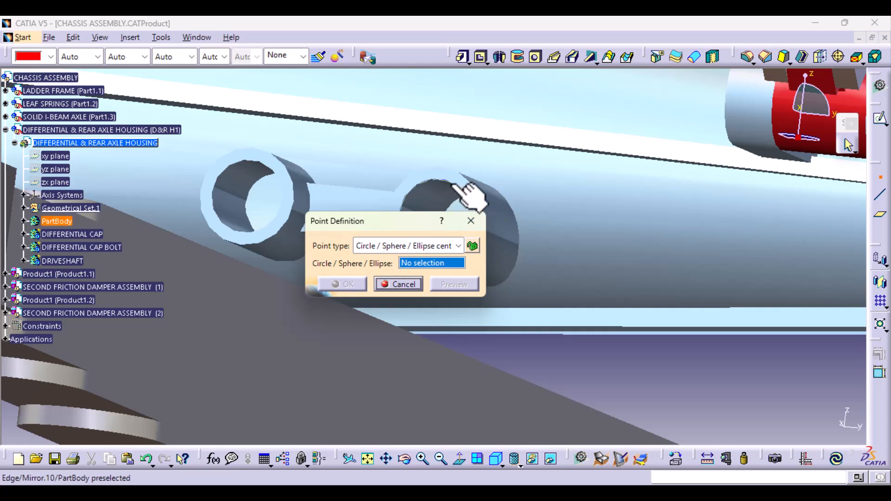
left_click(454, 184)
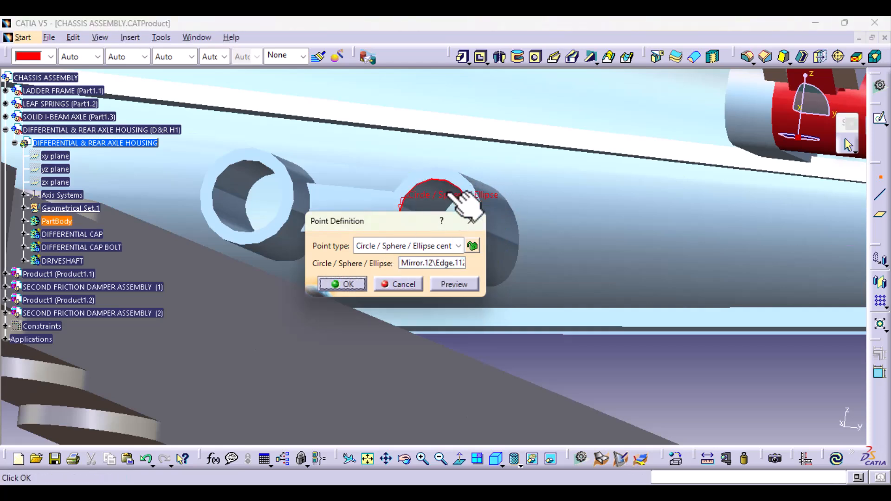
left_click(346, 284)
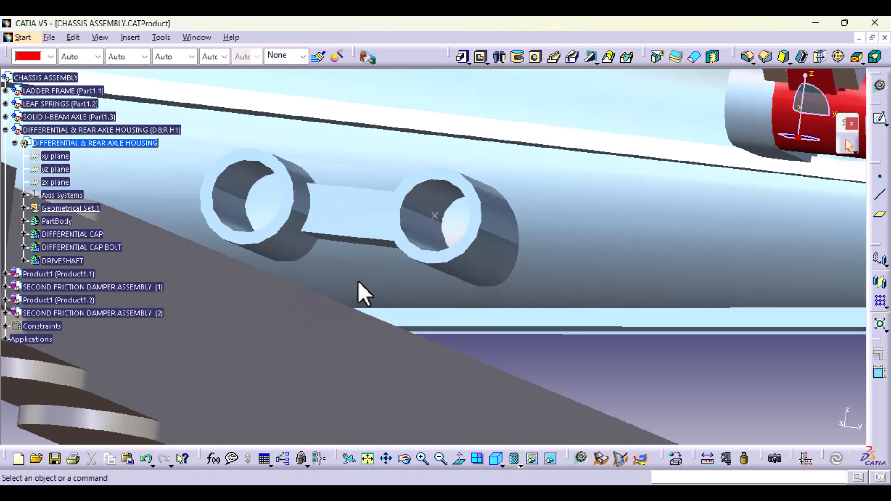
- Insert a standard axis system with its origin at the boss centre point and its reference cleared to Default (Absolute)
left_click(132, 36)
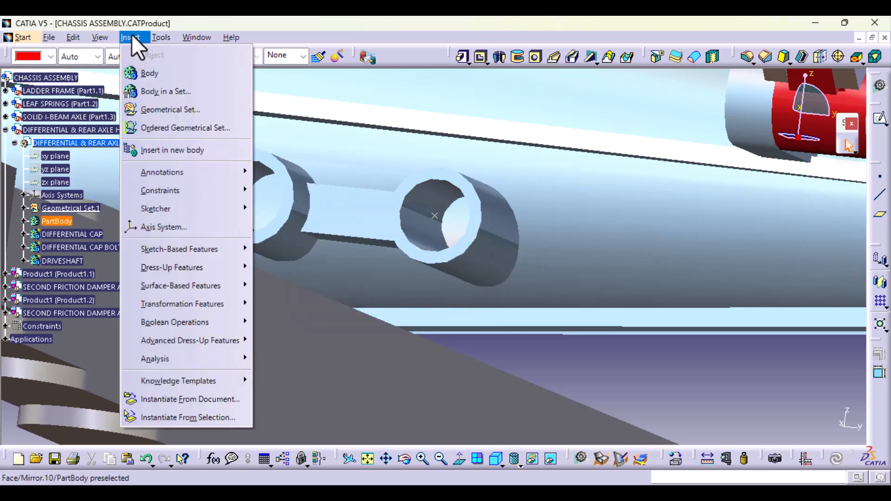
left_click(174, 226)
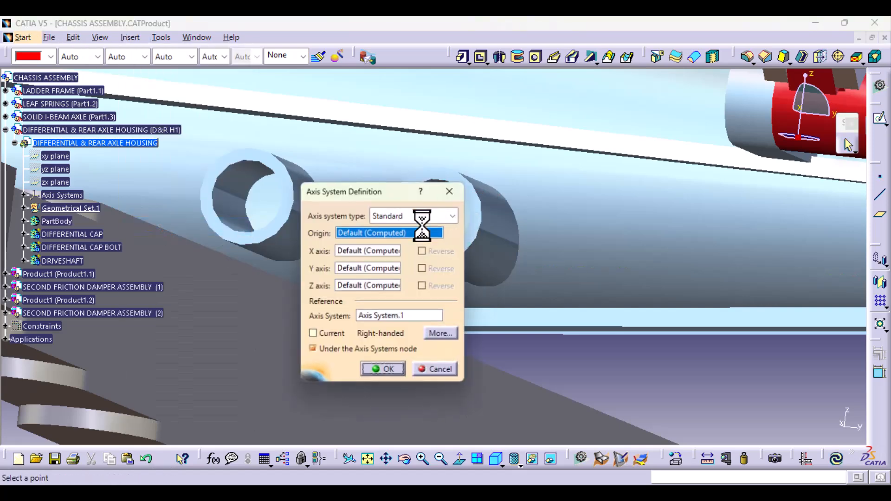
left_click_drag(395, 190, 288, 190)
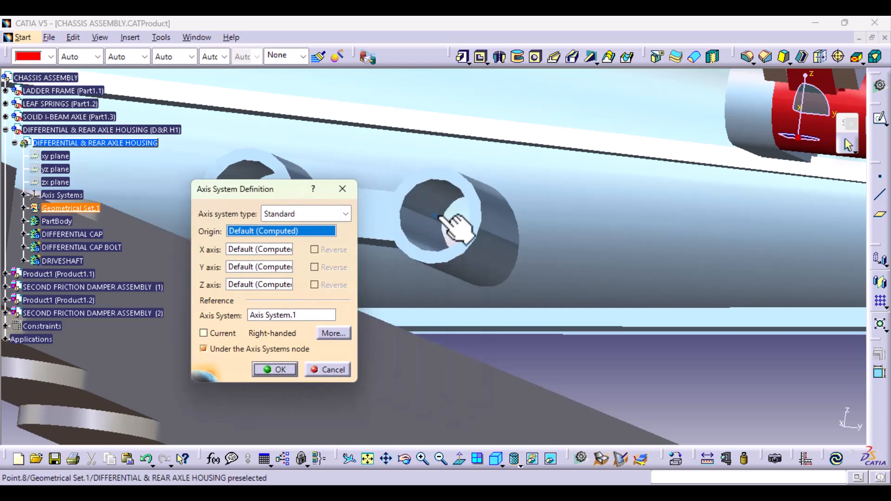
left_click(435, 215)
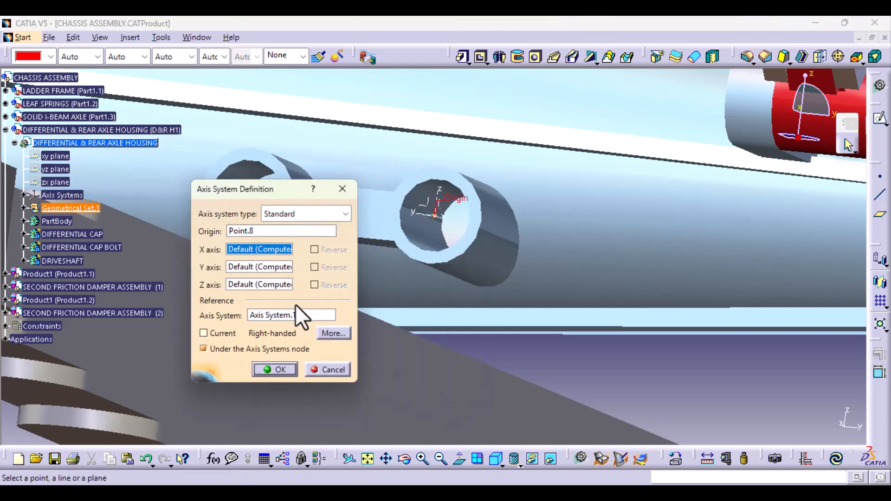
left_click(285, 319)
right_click(285, 317)
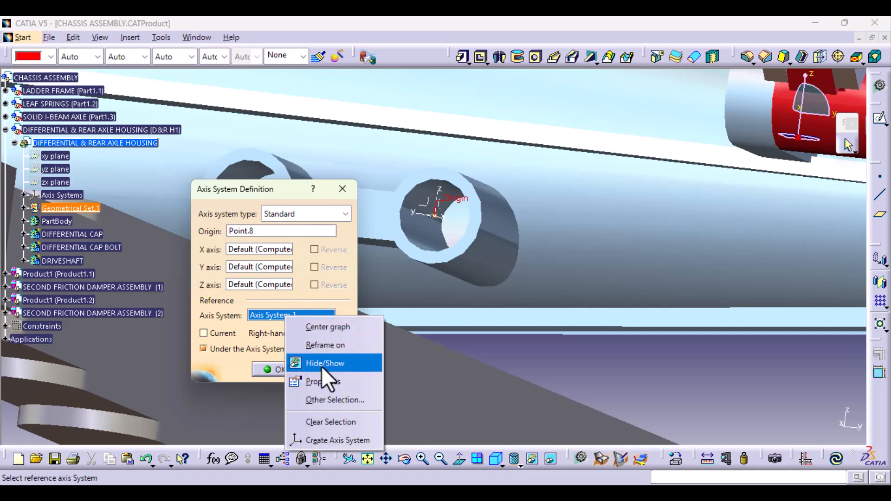
left_click(347, 421)
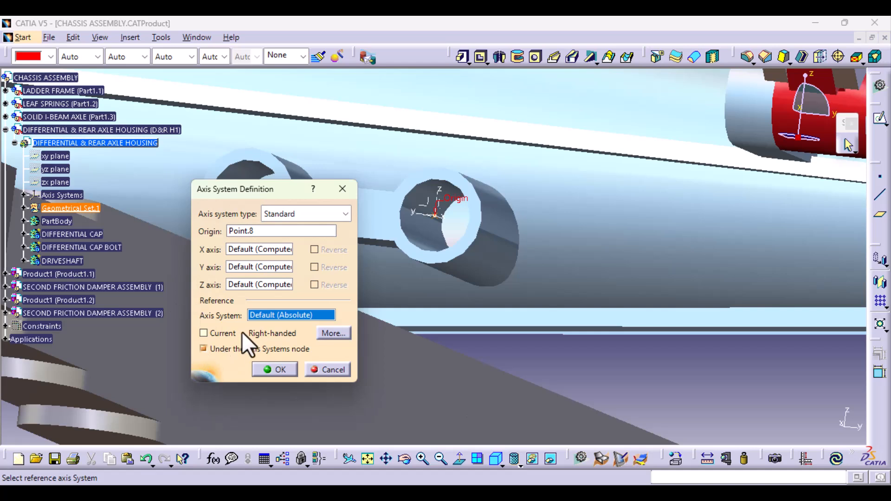
left_click(291, 372)
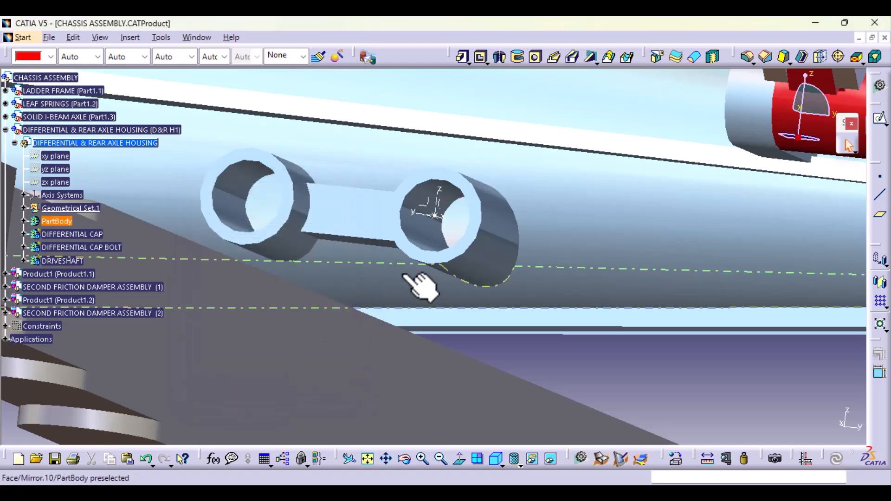
- Inspect the new axis system's position and orientation on the boss relative to the chassis frame, rear axle and leaf spring
middle_click_drag(418, 264, 398, 419)
middle_click_drag(402, 277, 439, 367)
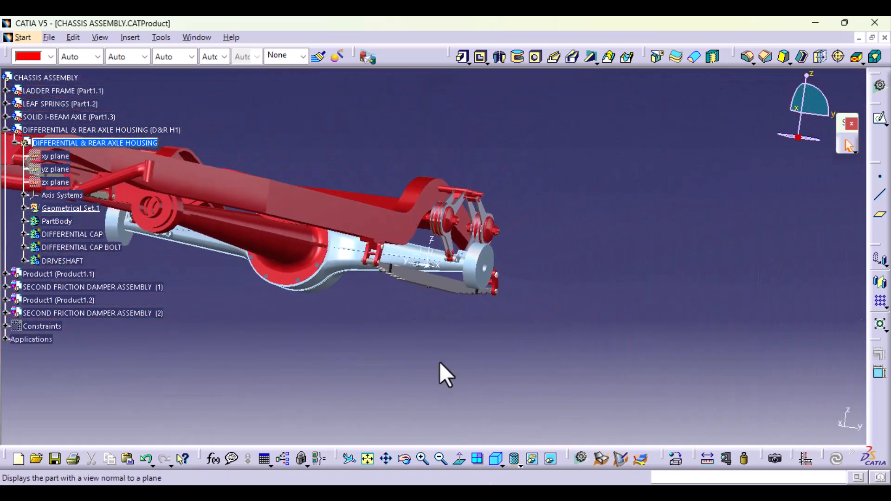
middle_click_drag(354, 297, 511, 339)
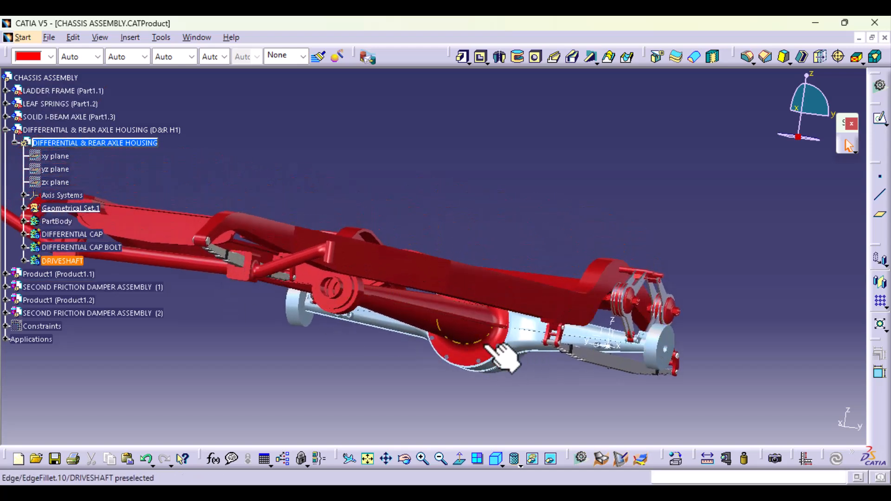
left_click(629, 357)
middle_click_drag(488, 315, 491, 432)
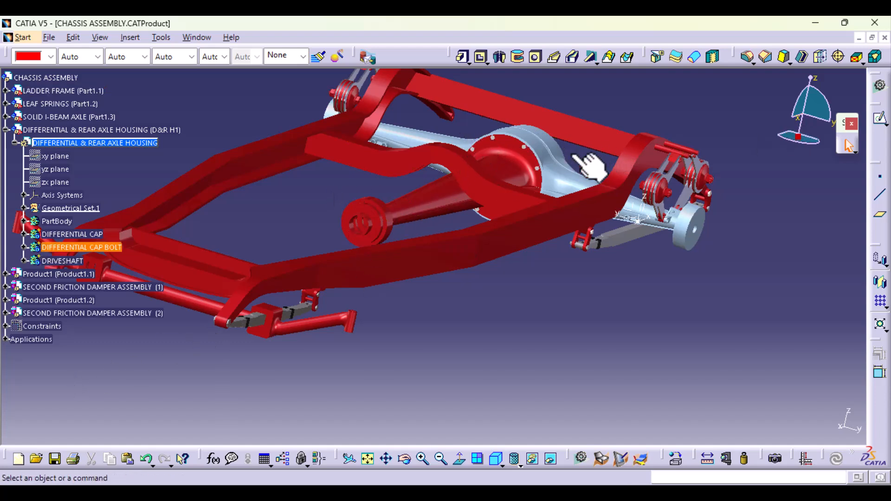
left_click(648, 219)
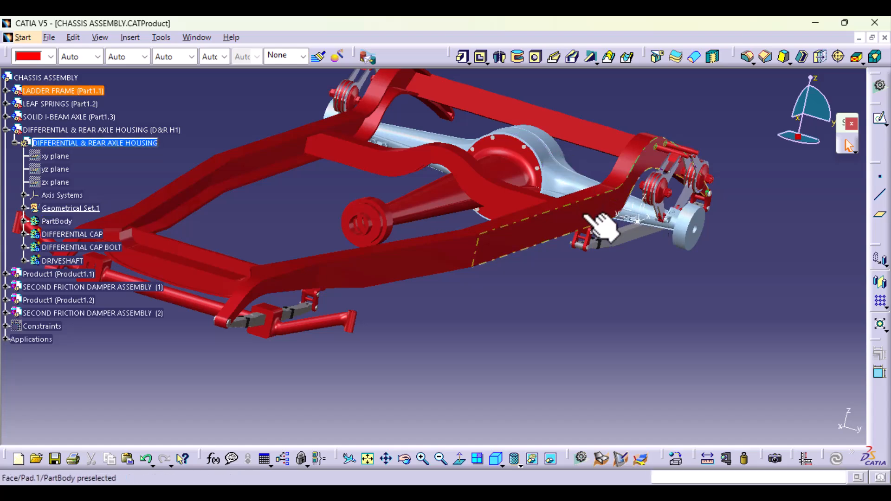
middle_click_drag(676, 233, 507, 277)
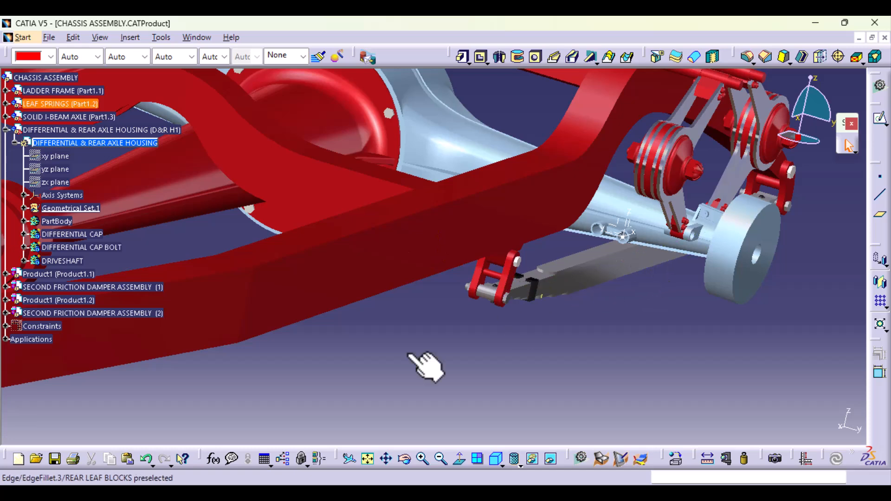
double_click(624, 224)
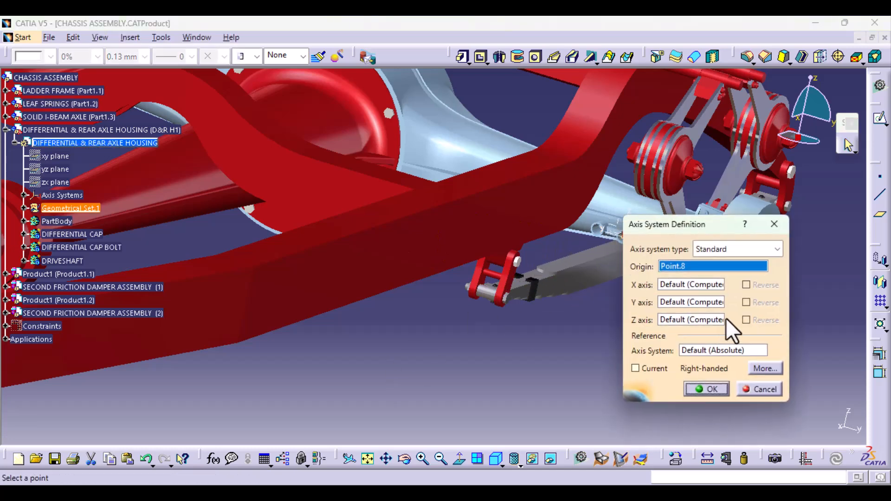
left_click_drag(712, 221, 456, 238)
left_click(437, 304)
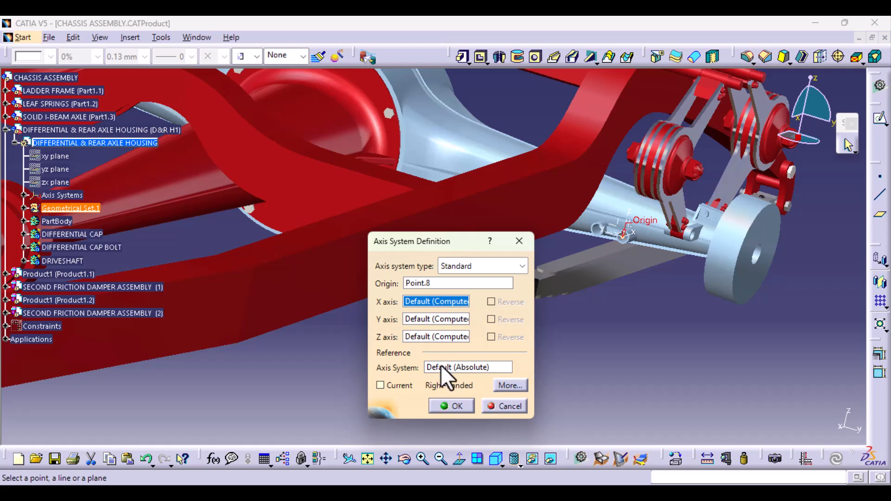
middle_click_drag(557, 353, 558, 305)
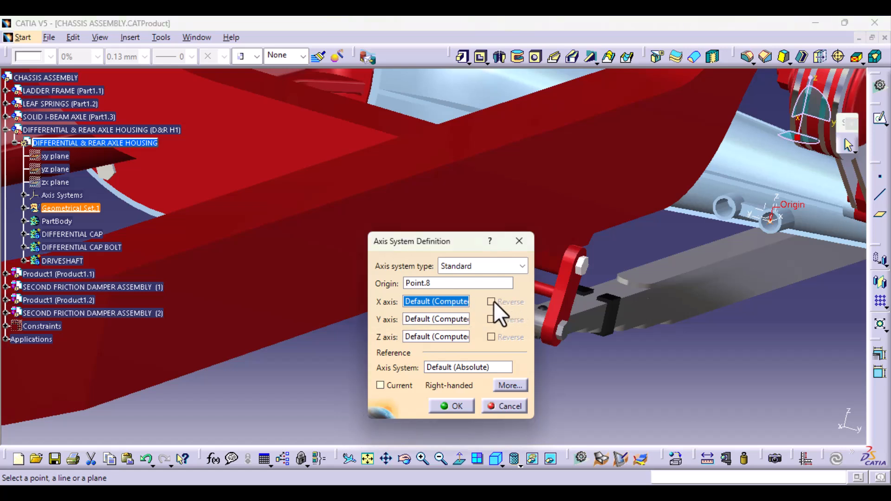
right_click(428, 302)
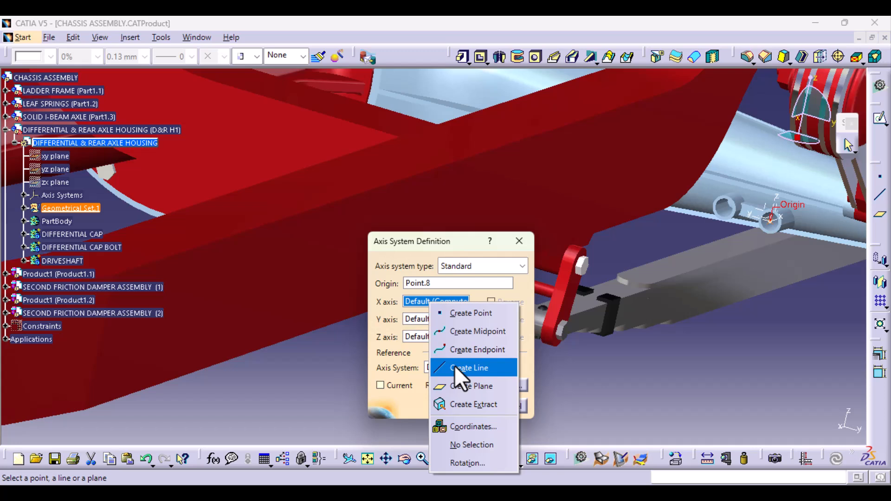
left_click(600, 402)
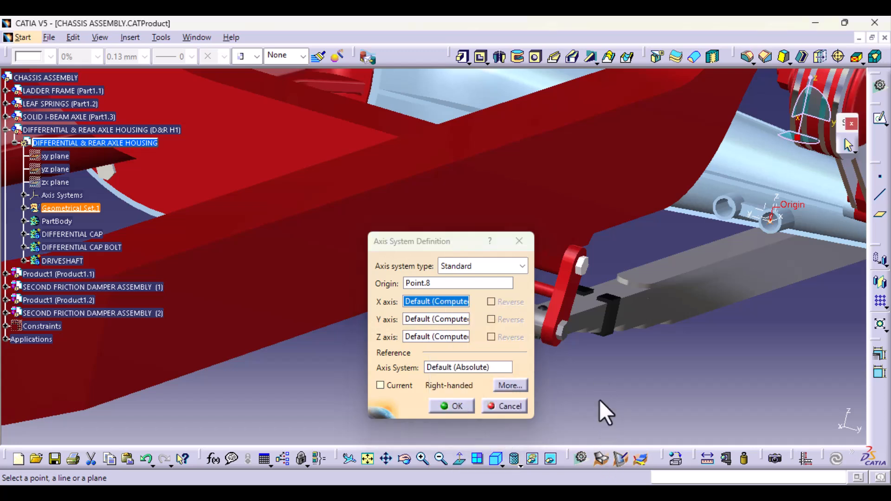
left_click(503, 409)
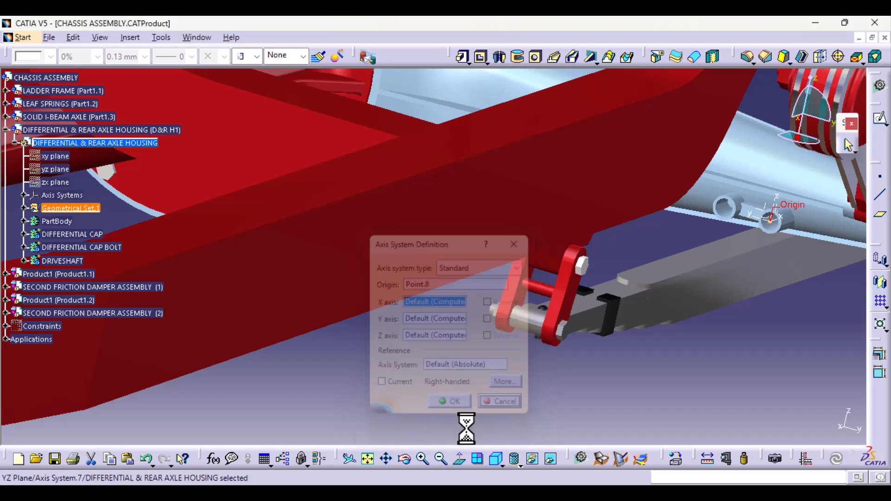
middle_click_drag(696, 328, 659, 379, "ctrl")
middle_click_drag(587, 342, 571, 285)
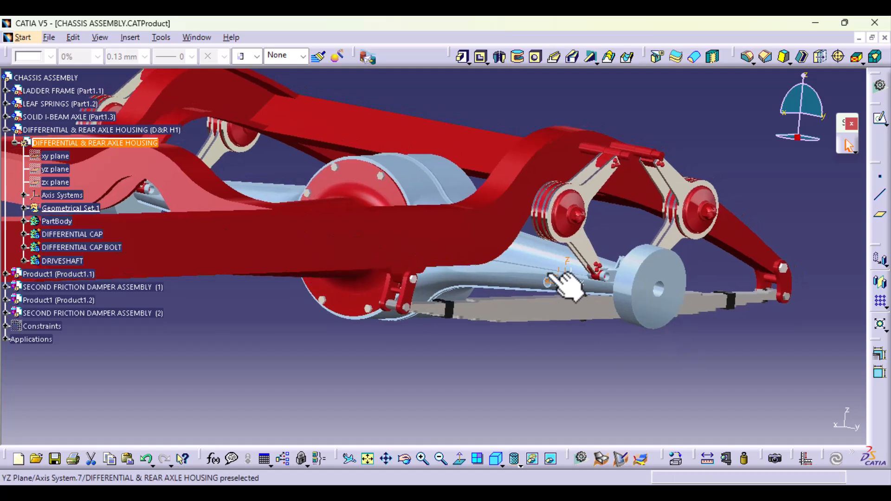
middle_click_drag(566, 371, 577, 279, "ctrl")
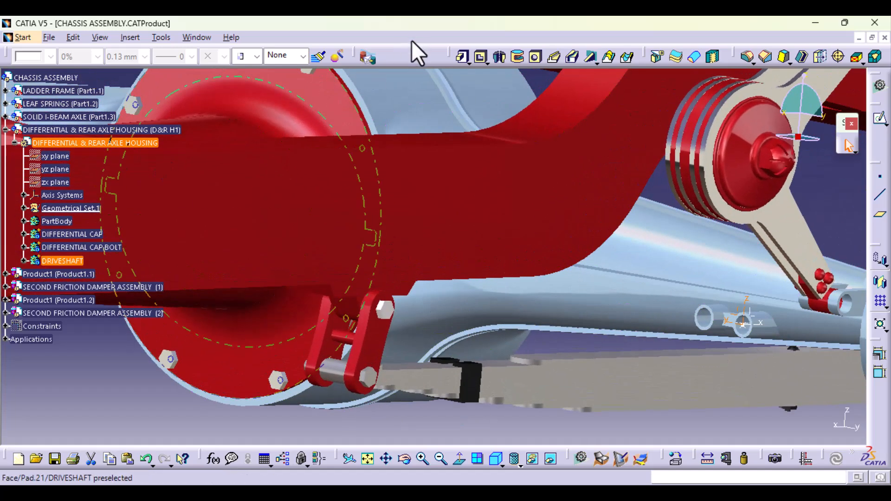
left_click(161, 37)
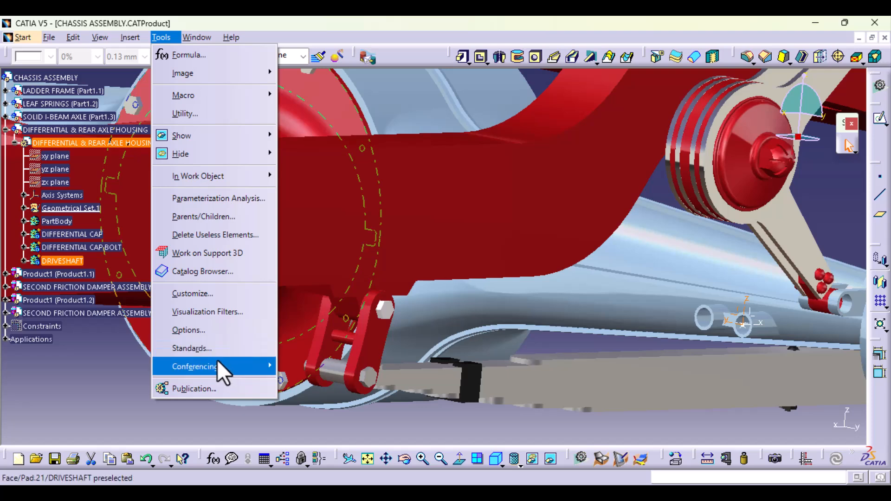
left_click(84, 374)
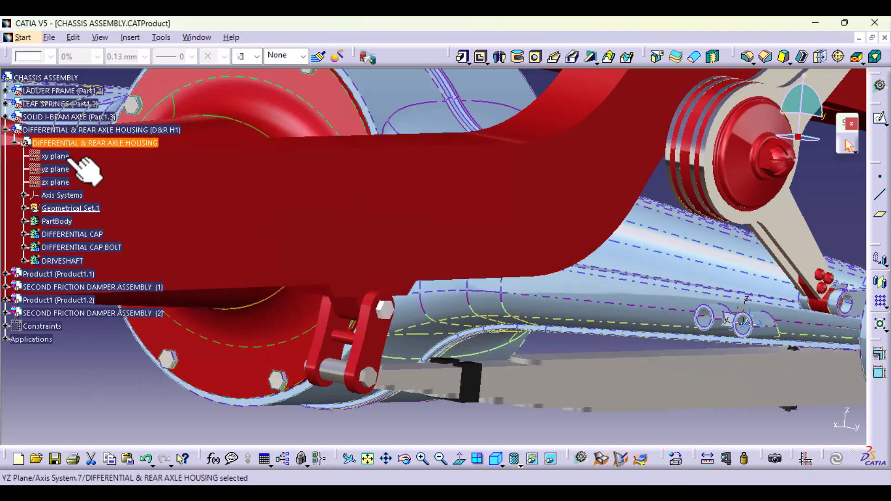
- Publish Axis System.7 of the DIFFERENTIAL & REAR AXLE HOUSING part
left_click(74, 208)
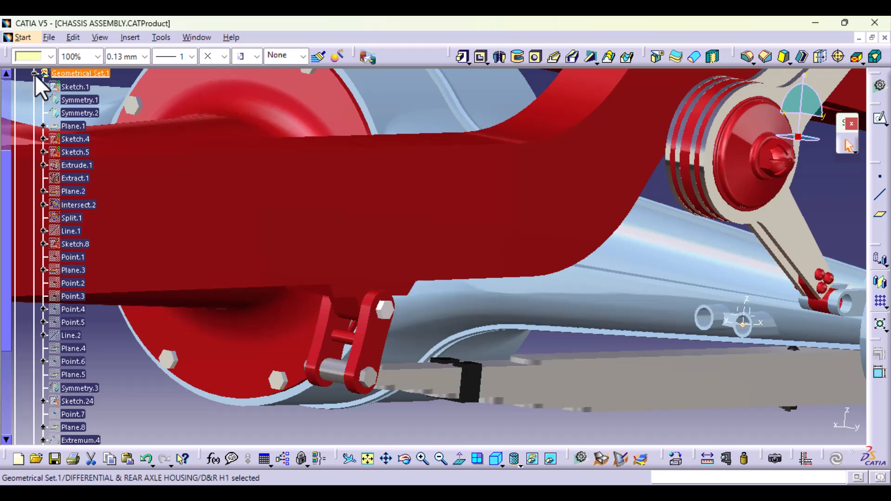
left_click(34, 73)
scroll(75, 193, "up", 1)
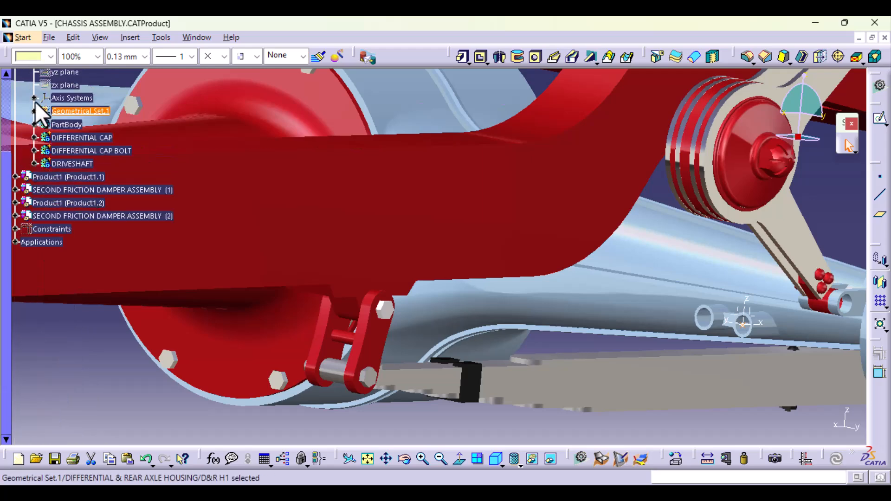
scroll(37, 105, "up", 1)
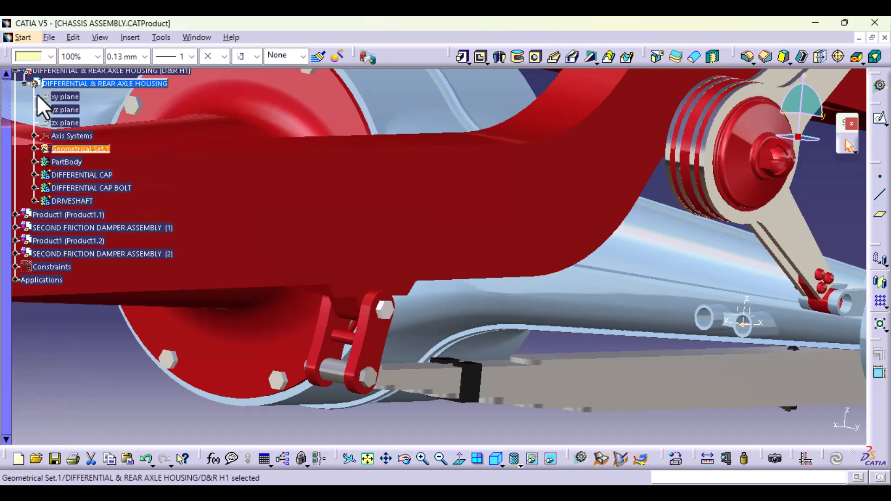
left_click(34, 136)
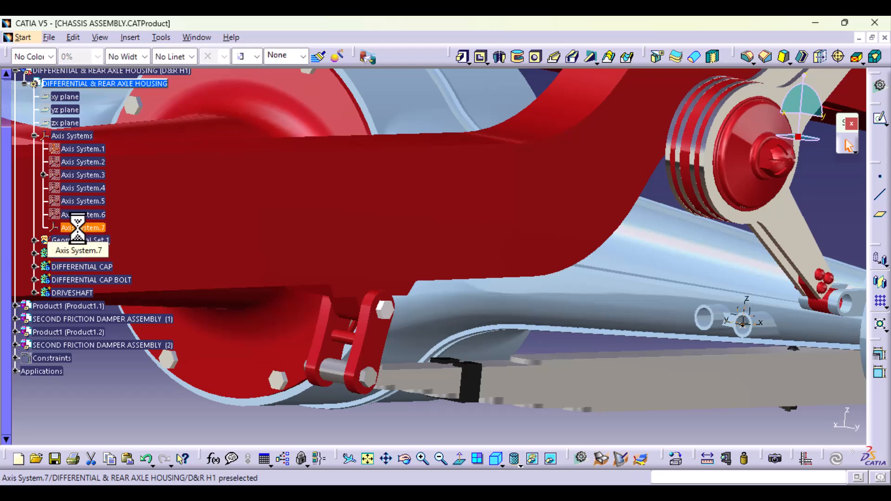
left_click(162, 38)
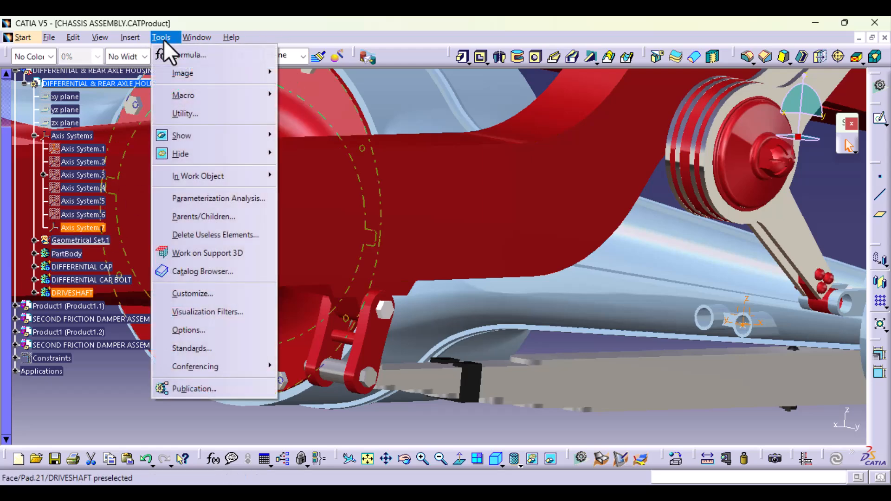
left_click(185, 389)
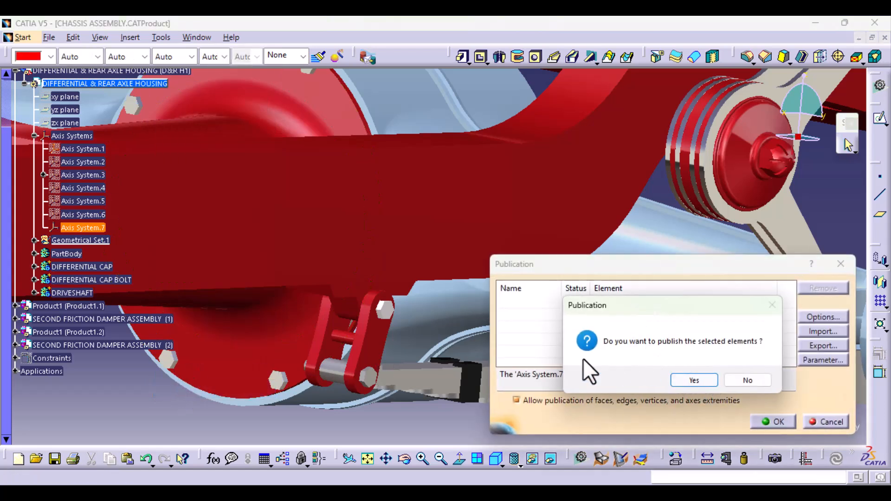
left_click(703, 381)
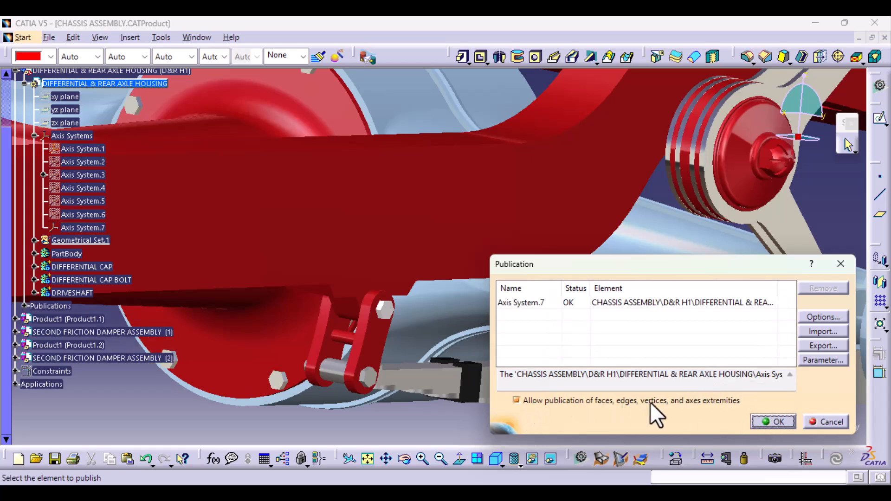
left_click(778, 424)
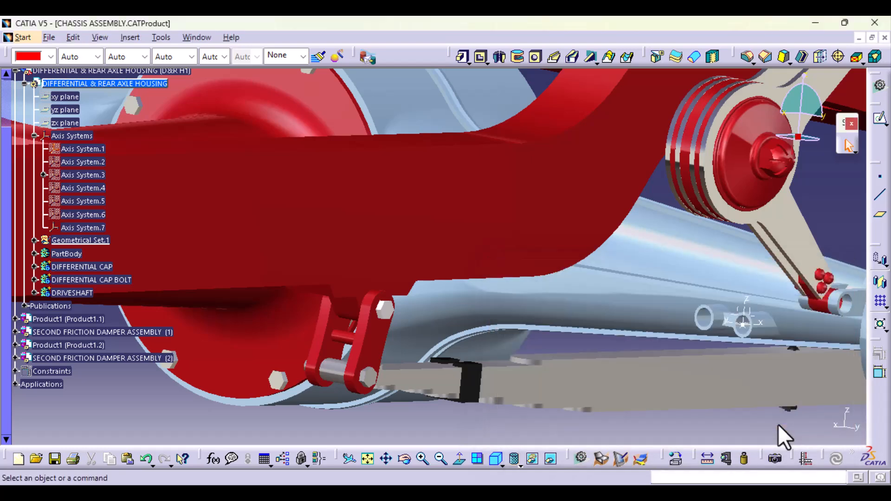
- Activate the LEAF SPRINGS part for editing through the rear leaf spring beneath the axle housing
middle_click_drag(646, 280, 632, 326)
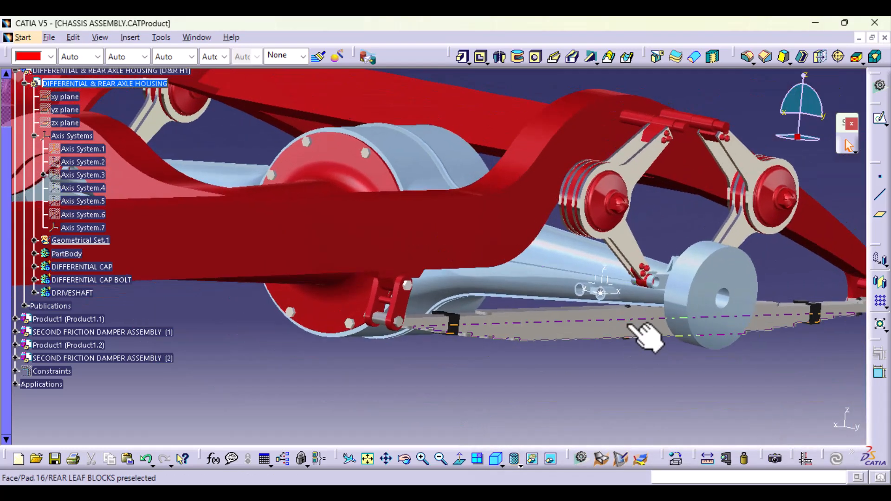
middle_click_drag(601, 368, 510, 366)
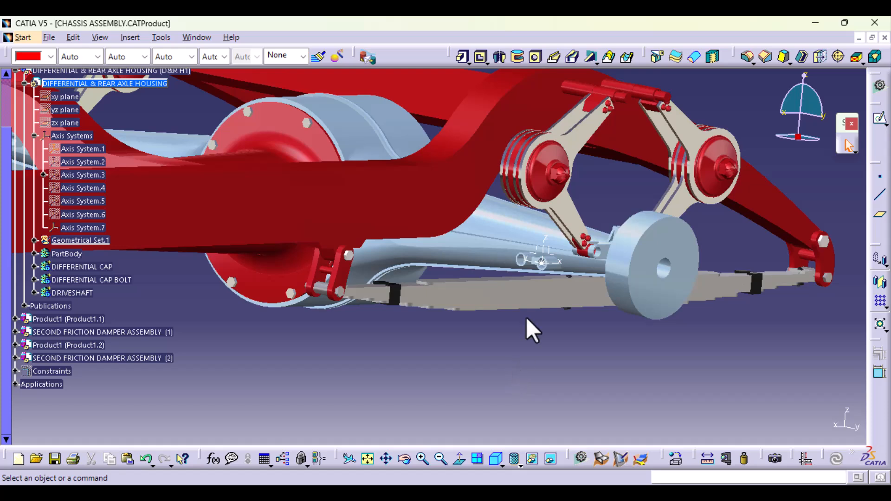
middle_click_drag(576, 380, 577, 297)
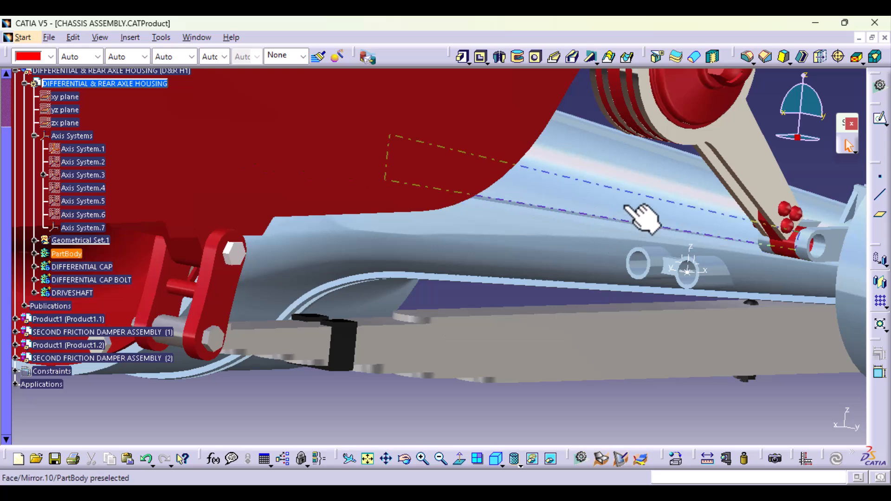
middle_click_drag(629, 205, 620, 298)
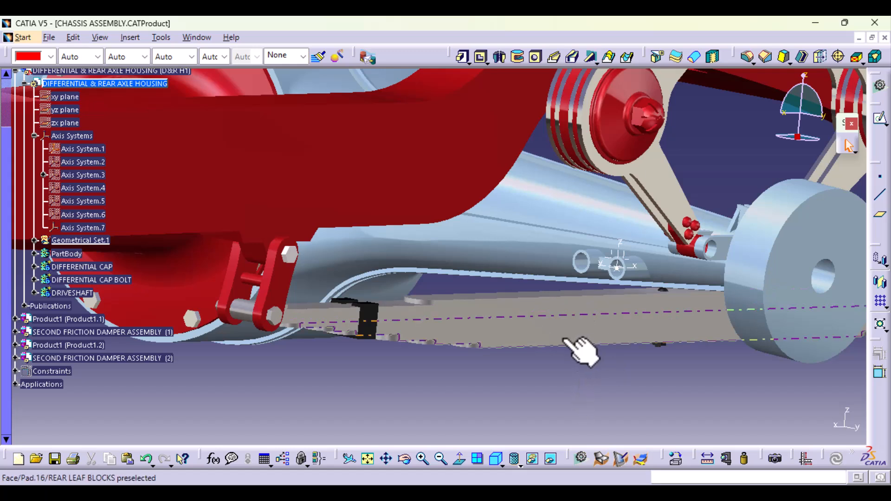
left_click(533, 338)
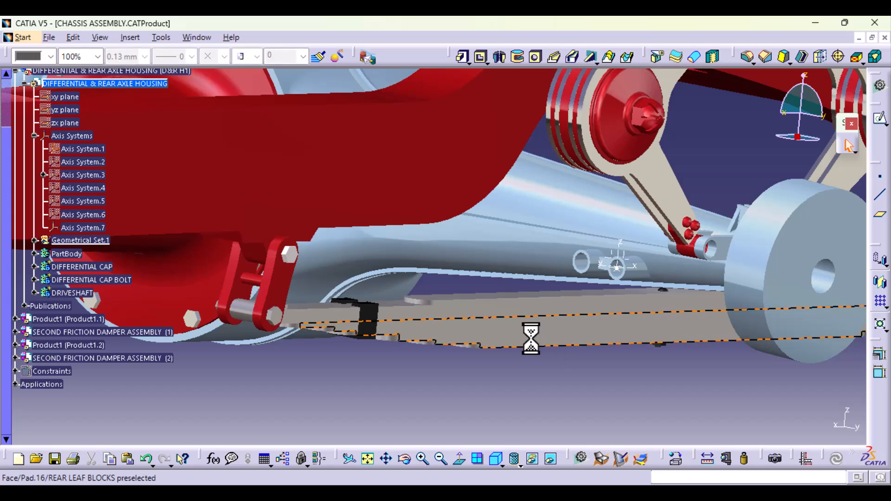
scroll(77, 293, "up", 2)
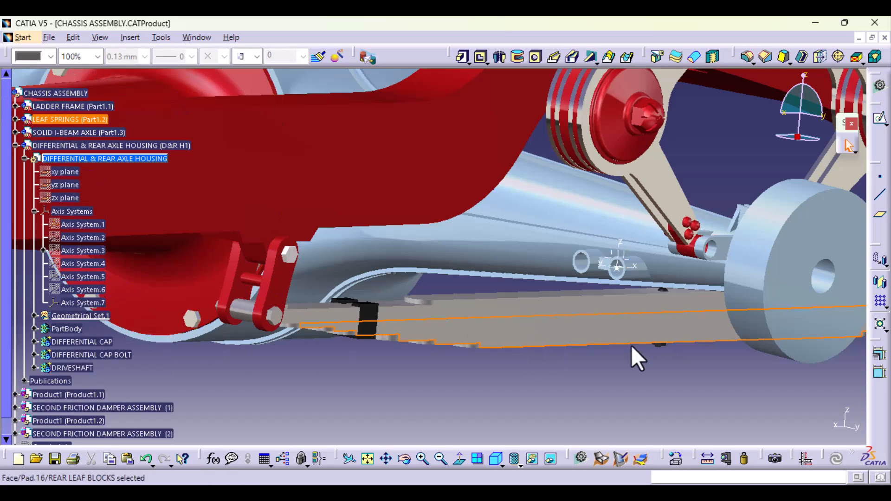
double_click(580, 333)
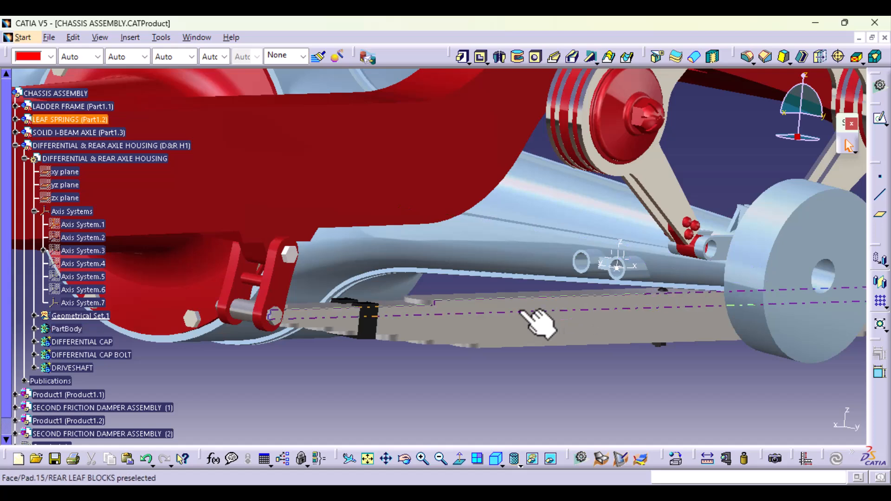
- Publish the Pad.16 underside face of the REAR LEAF BLOCKS body in the LEAF SPRINGS part
middle_click_drag(547, 361, 378, 117)
middle_click_drag(422, 274, 308, 272)
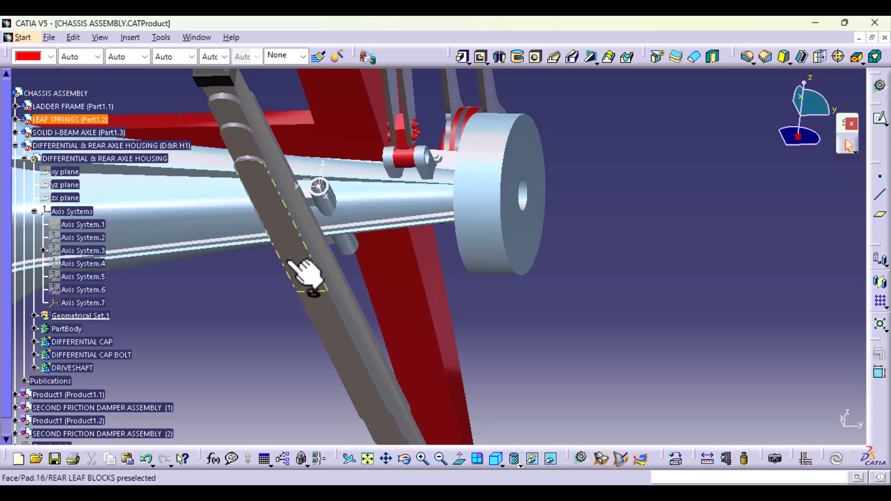
left_click(287, 261)
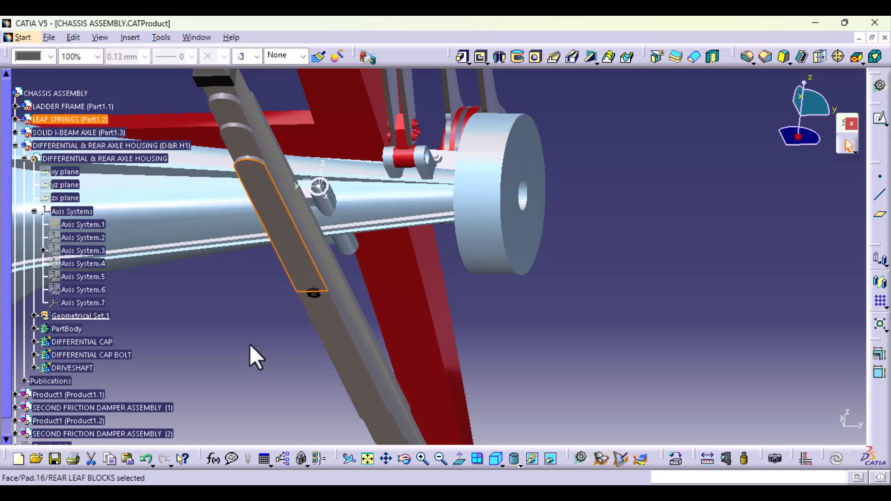
left_click(163, 36)
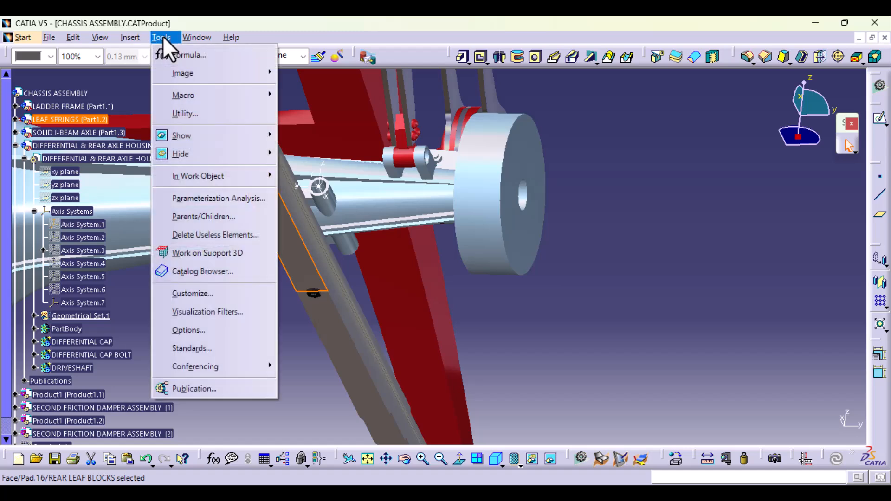
left_click(212, 391)
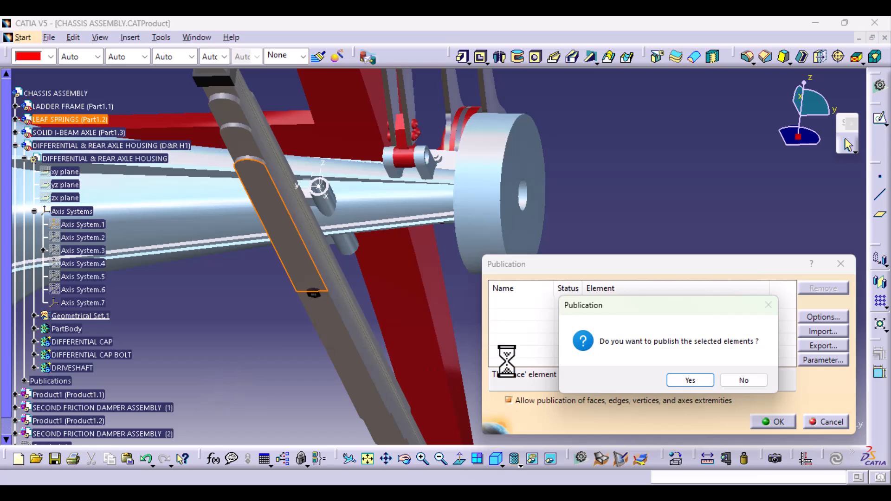
left_click(701, 380)
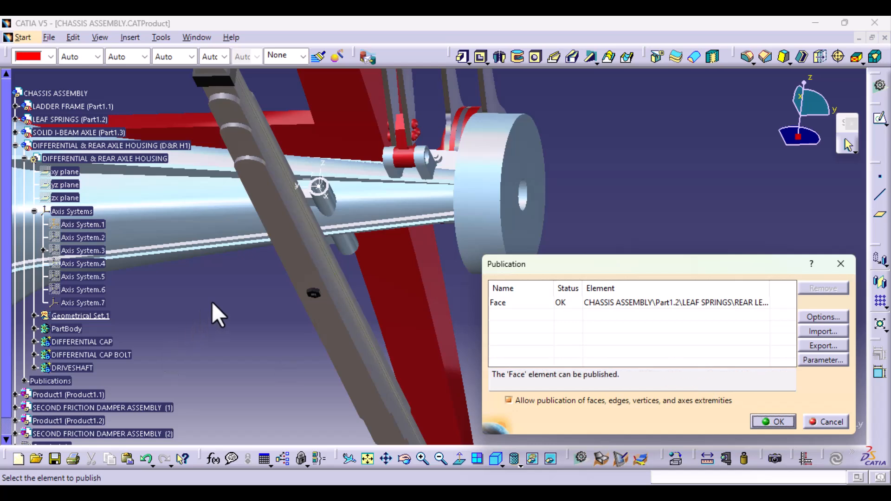
left_click(784, 423)
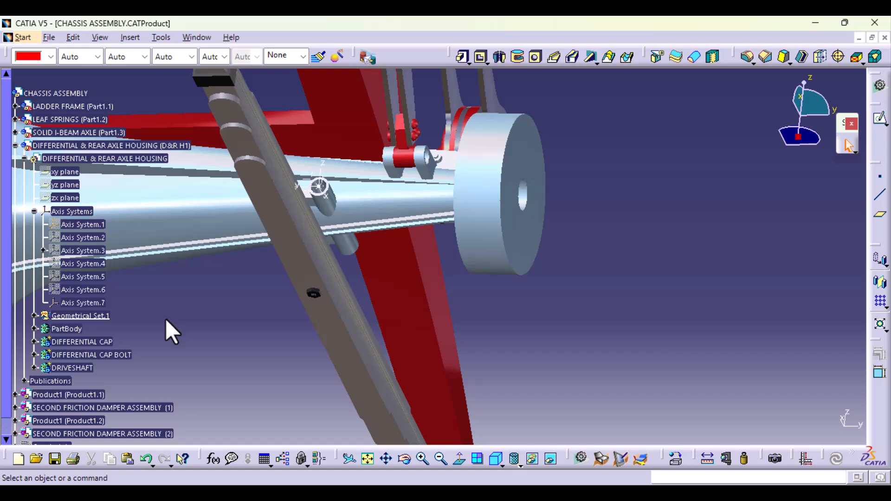
- Check the publications of the LEAF SPRINGS part and expand its REAR LEAF BLOCKS body in the tree
left_click(16, 120)
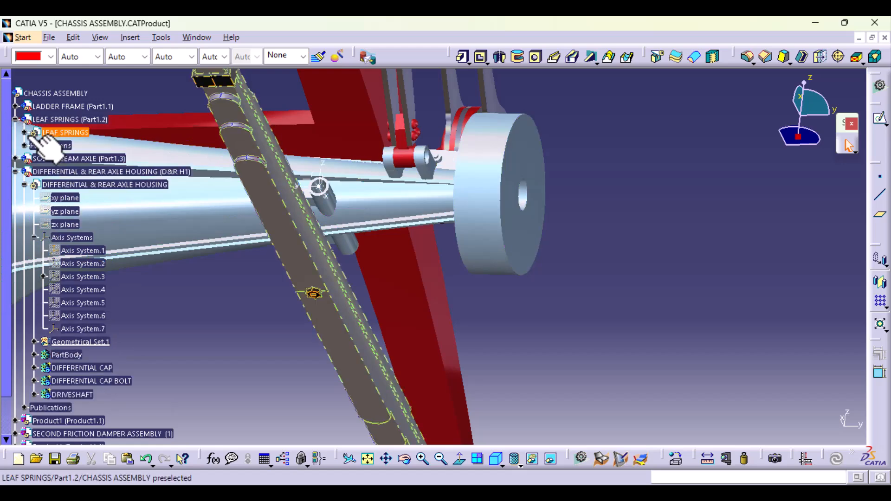
left_click(24, 145)
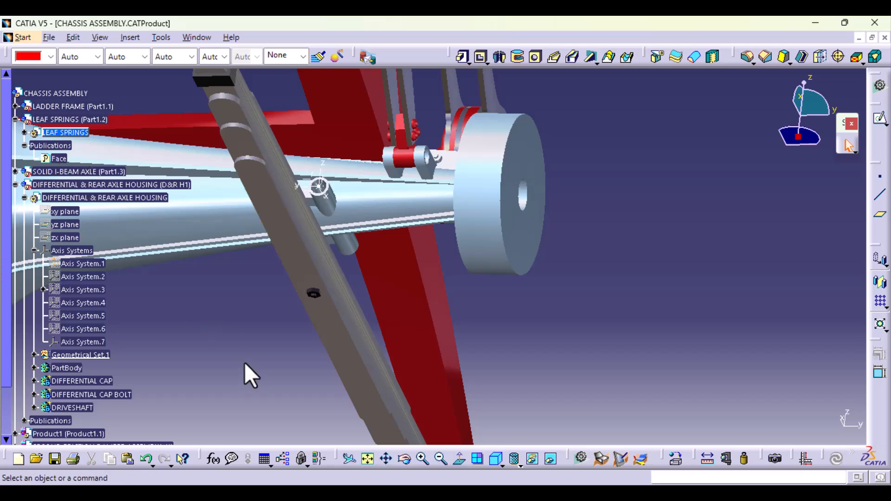
left_click(24, 132)
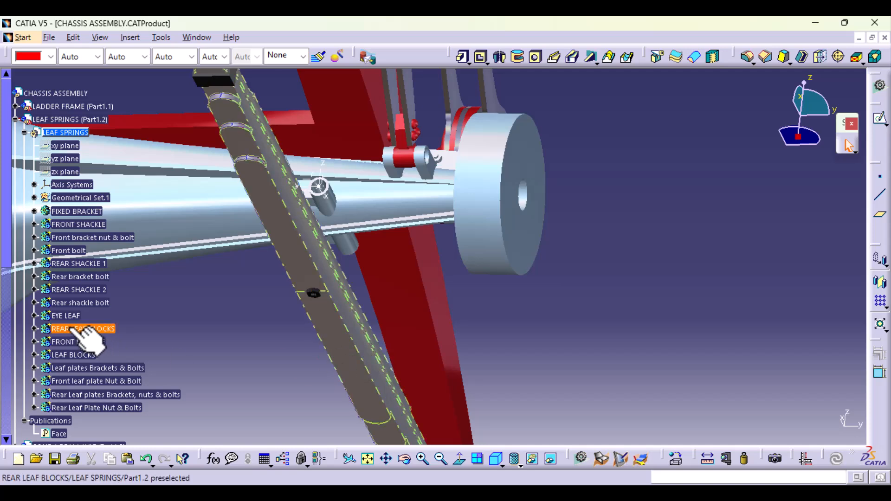
left_click(34, 328)
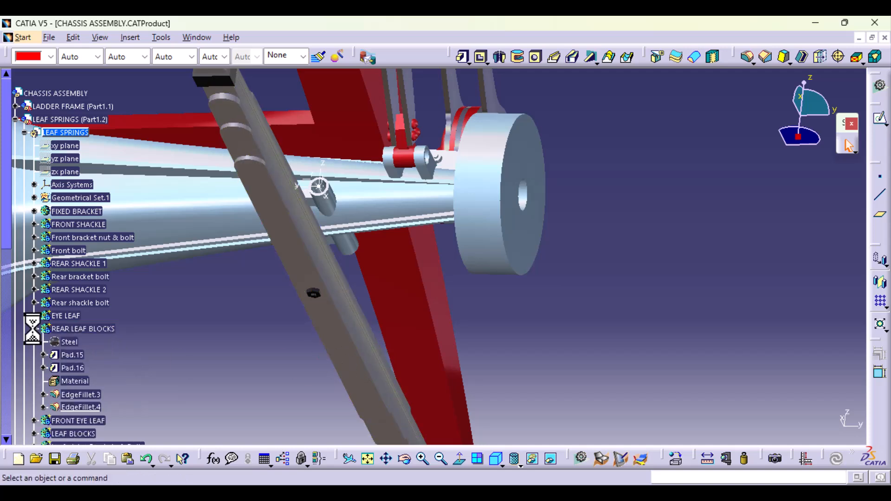
- Show Sketch.24 of Pad.15 in the REAR LEAF BLOCKS body and view it on the rear leaf spring
left_click(44, 354)
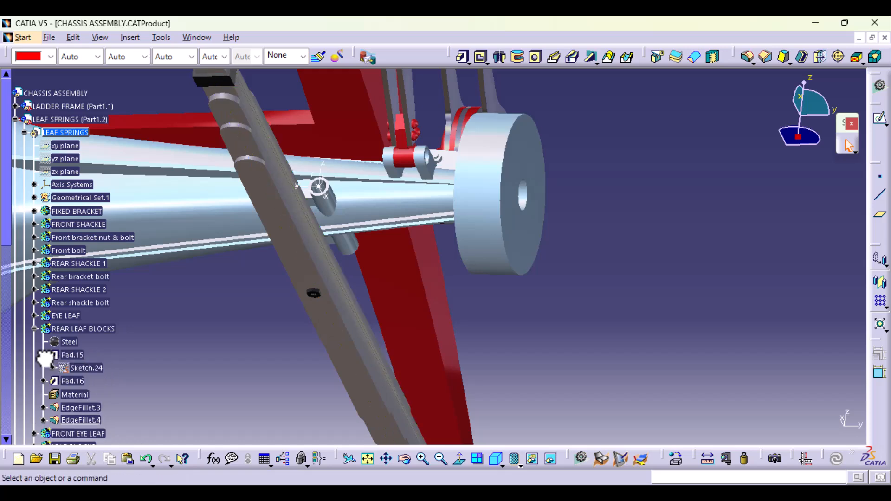
right_click(87, 368)
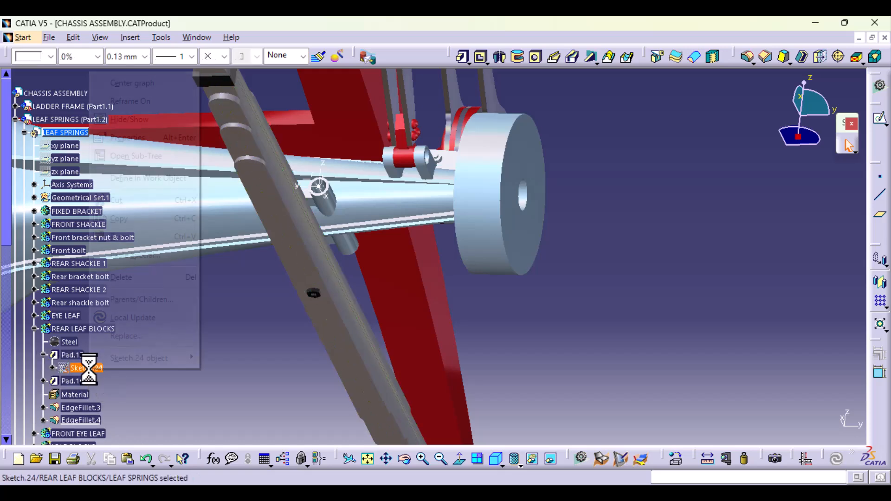
left_click(141, 122)
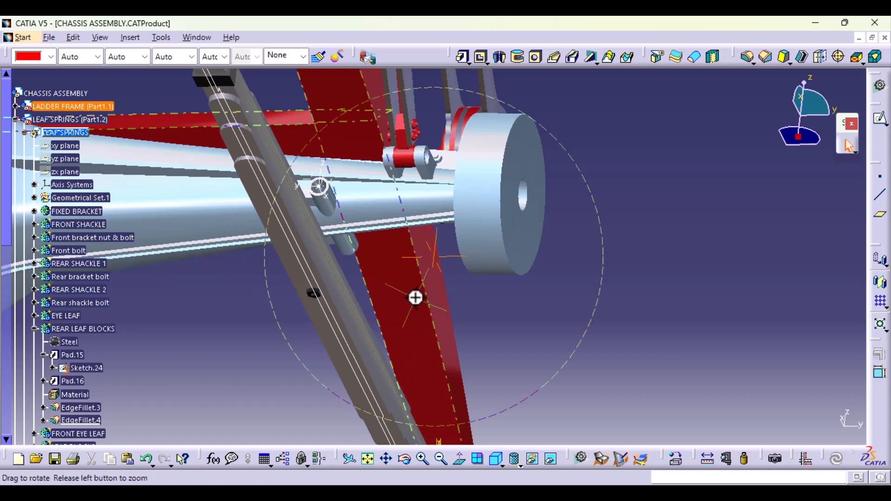
middle_click_drag(416, 297, 328, 333)
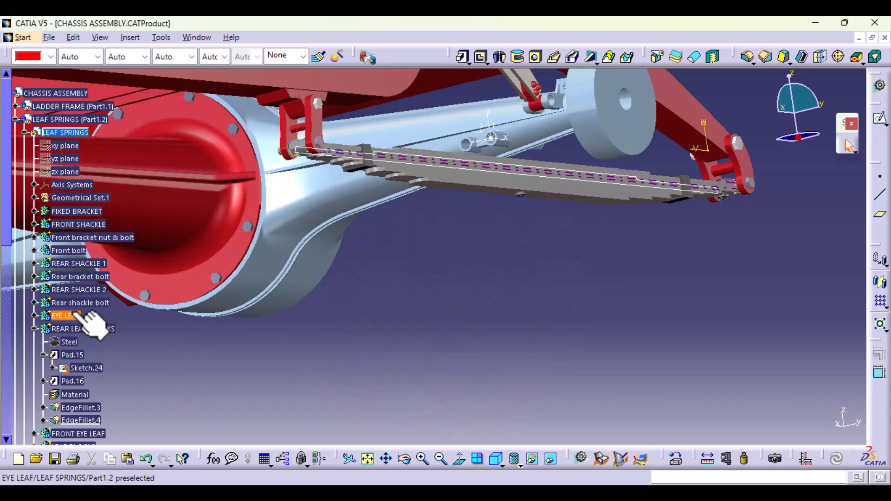
- Show Sketch.25 of Pad.16 in the REAR LEAF BLOCKS body and hide Sketch.24
left_click(74, 381)
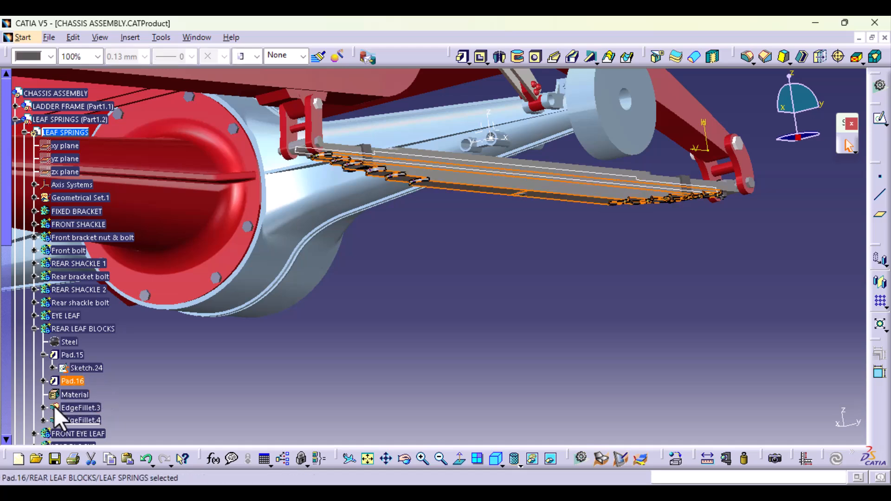
left_click(43, 381)
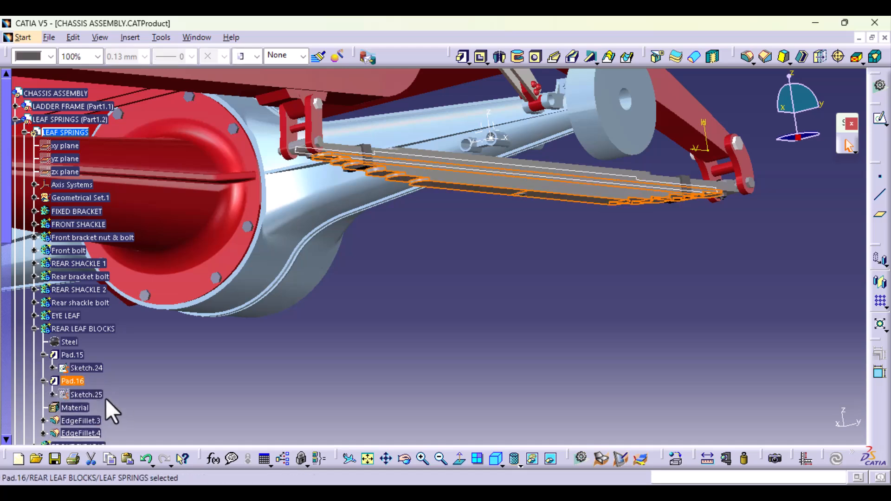
right_click(96, 394)
left_click(167, 149)
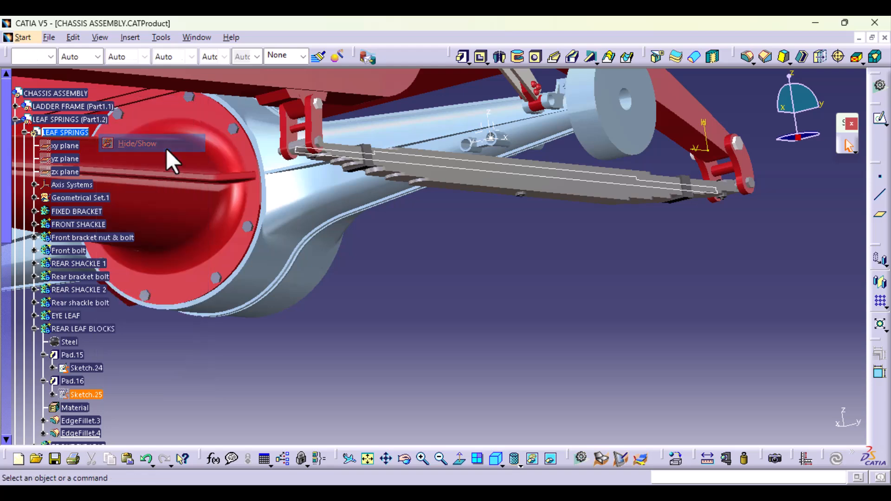
right_click(89, 369)
left_click(146, 114)
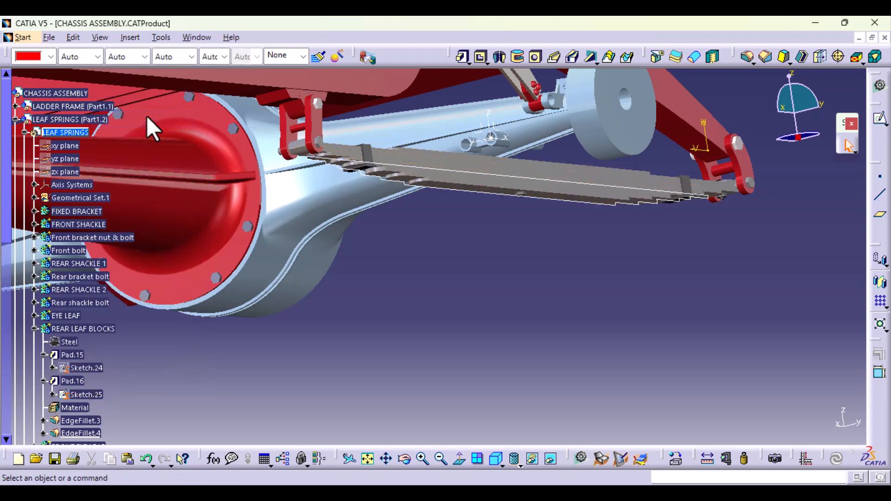
- Publish Sketch.25 of the REAR LEAF BLOCKS body in the LEAF SPRINGS part
left_click(91, 395)
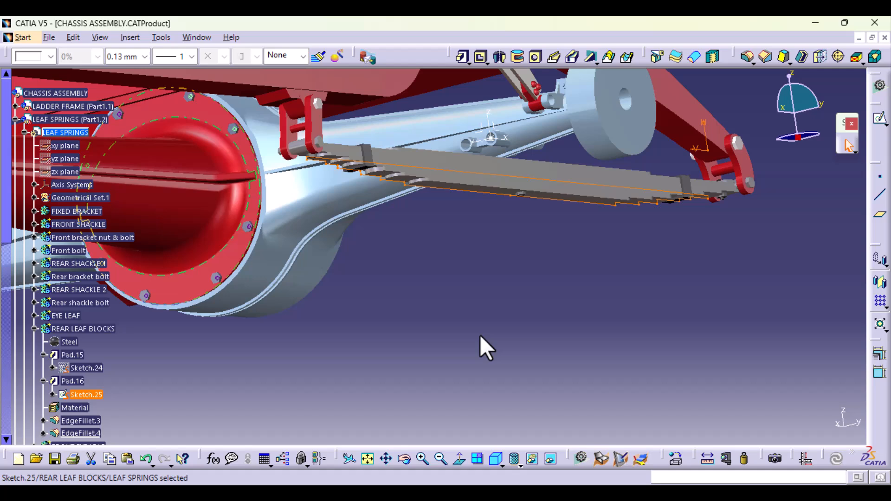
mouse_move(461, 237)
middle_mouse_down()
mouse_move(439, 289)
mouse_move(454, 251)
mouse_move(433, 417)
middle_mouse_up()
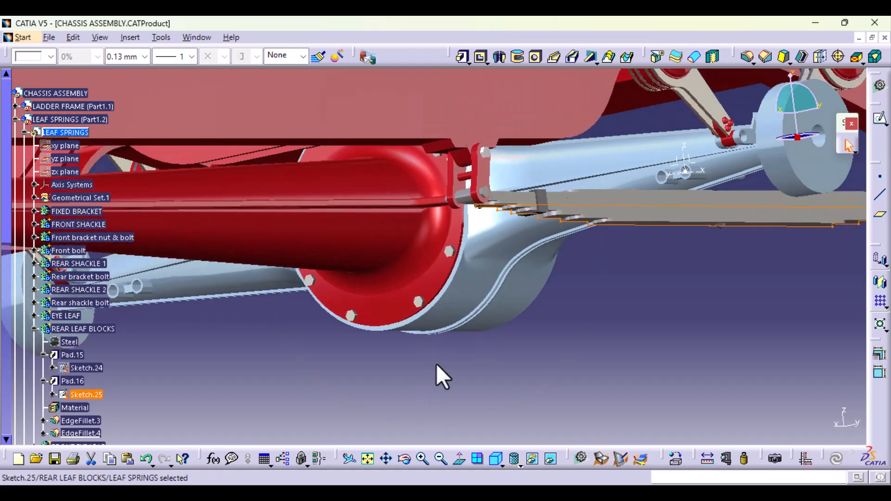
mouse_move(653, 338)
middle_mouse_down()
mouse_move(238, 333)
mouse_move(186, 356)
middle_mouse_up()
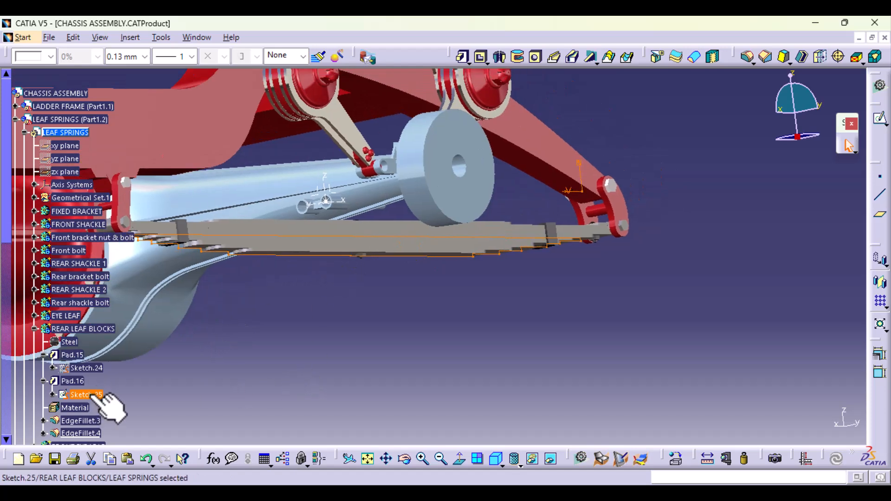
left_click(162, 37)
left_click(223, 389)
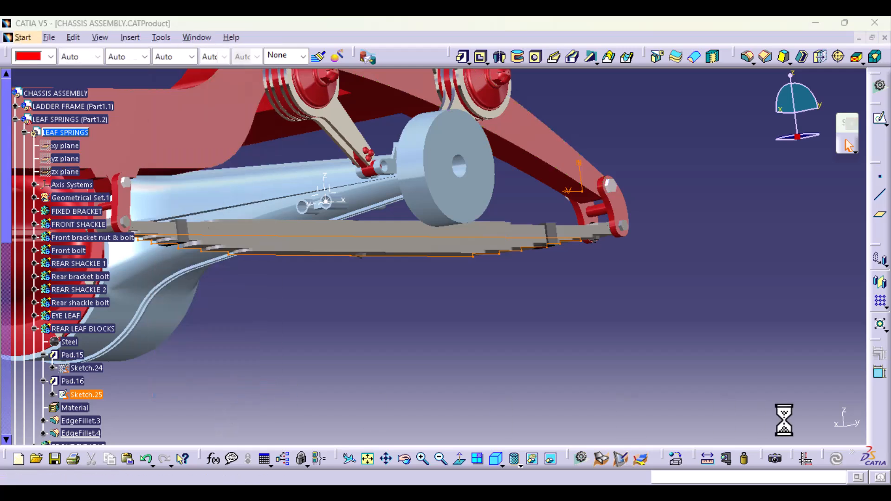
left_click(704, 382)
left_click(780, 423)
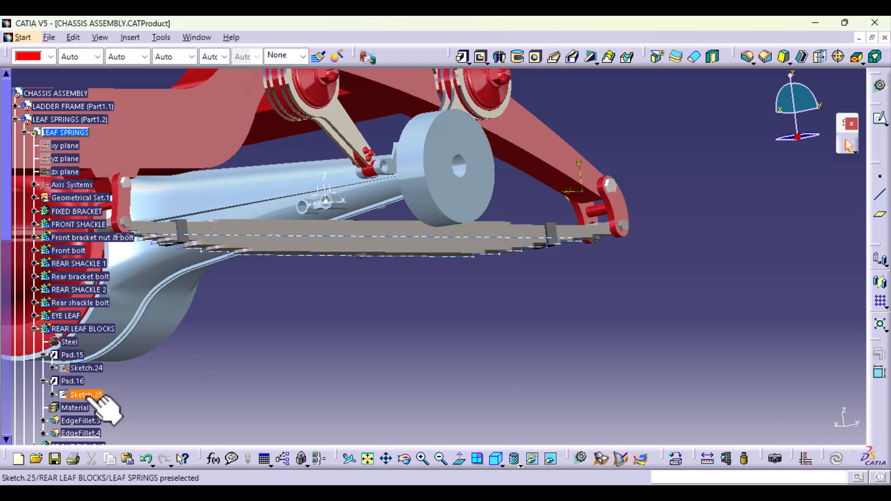
- Hide Sketch.25 on the rear leaf spring and save the LEAF SPRINGS part
left_click(34, 329)
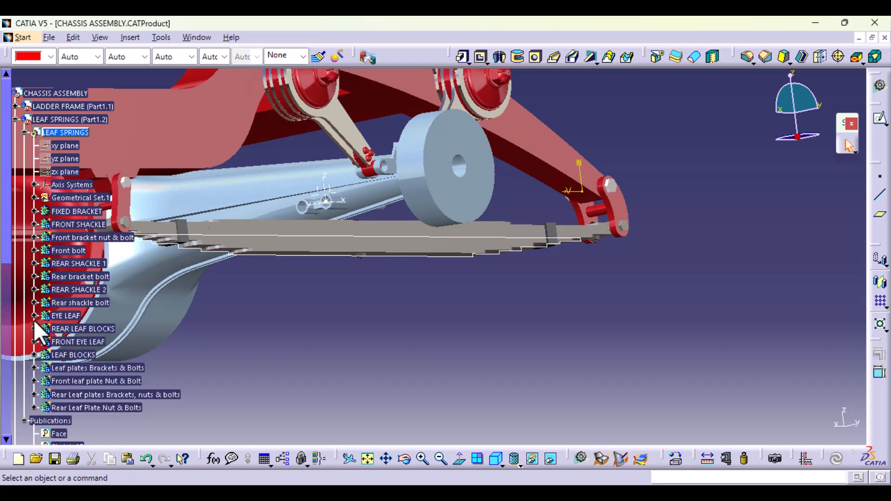
right_click(341, 234)
left_click(385, 236)
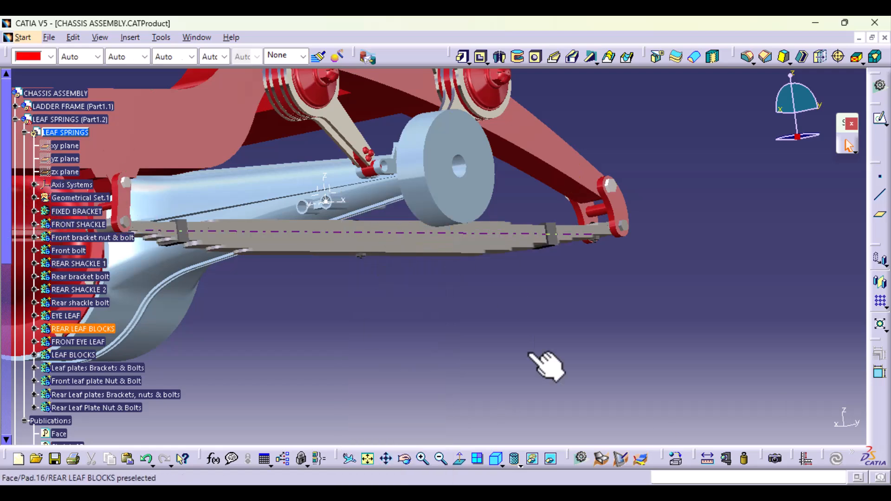
key("ctrl+s")
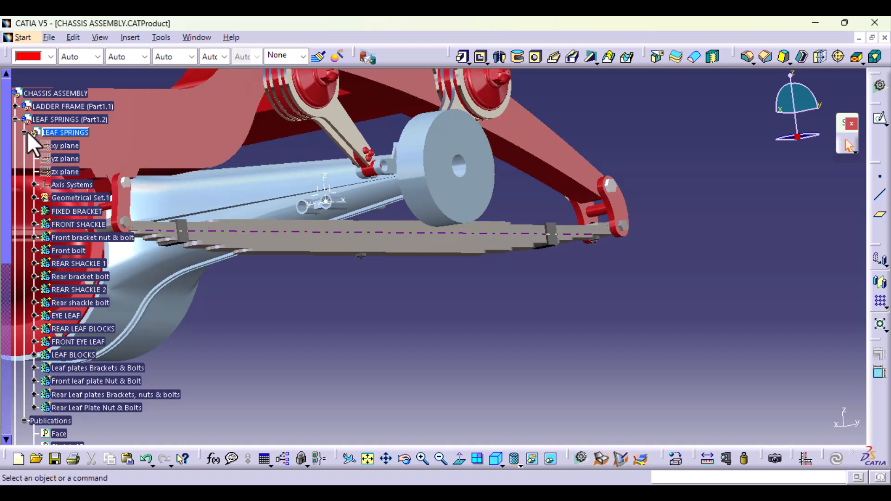
- Collapse the LEAF SPRINGS and DIFFERENTIAL & REAR AXLE HOUSING parts in the tree and activate the top-level CHASSIS ASSEMBLY
left_click(24, 133)
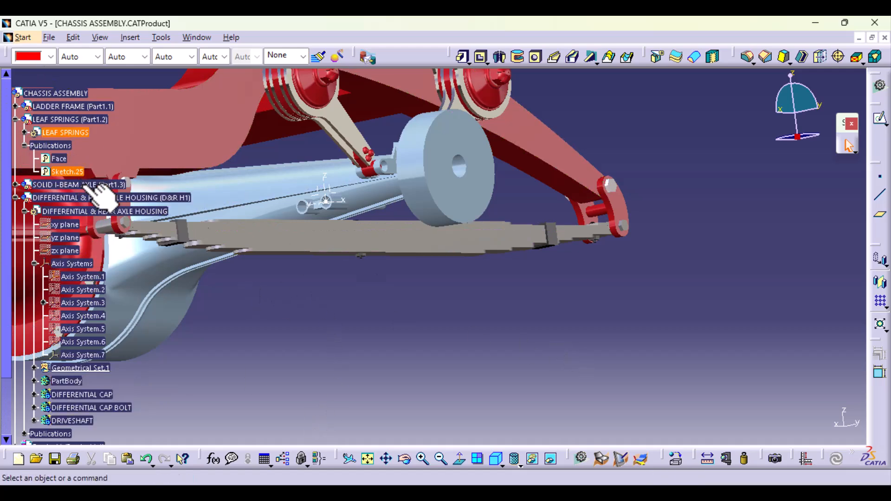
middle_click_drag(371, 308, 544, 342)
middle_click_drag(498, 319, 253, 392, "ctrl")
left_click(25, 211)
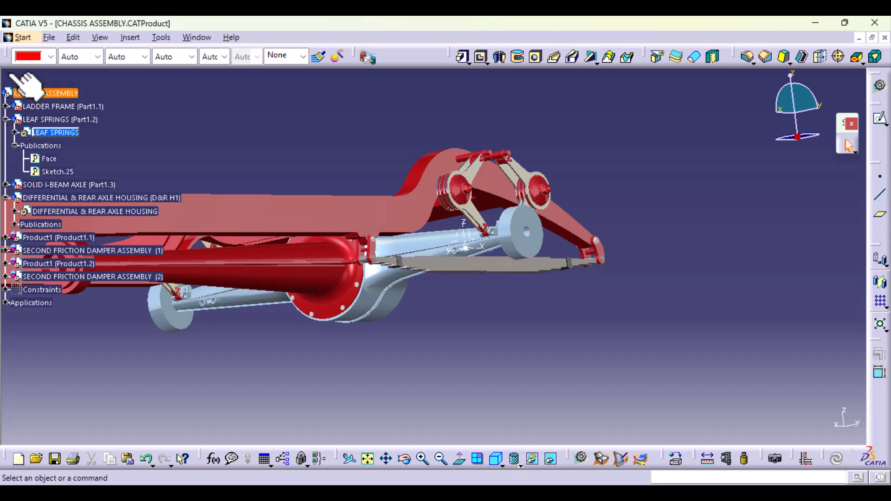
middle_click_drag(144, 97, 105, 95)
double_click(65, 93)
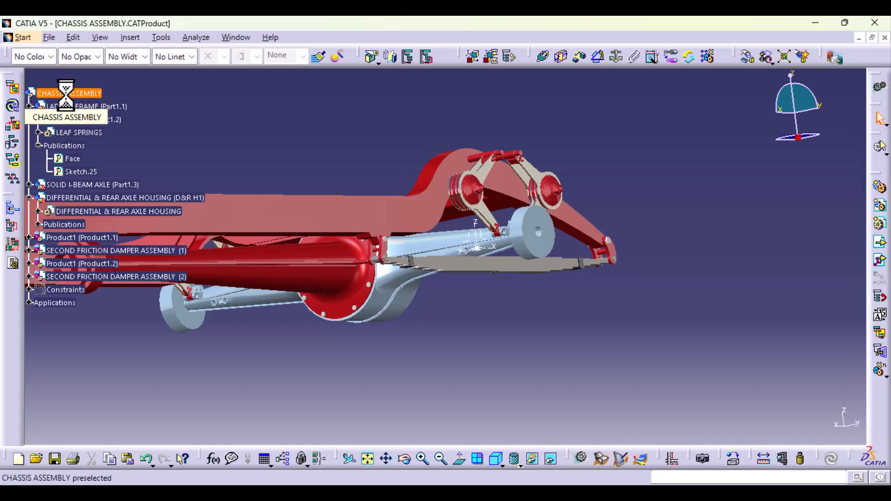
- Insert a new part into CHASSIS ASSEMBLY with the assembly origin as its origin point, and check where its planes lie
left_click(132, 37)
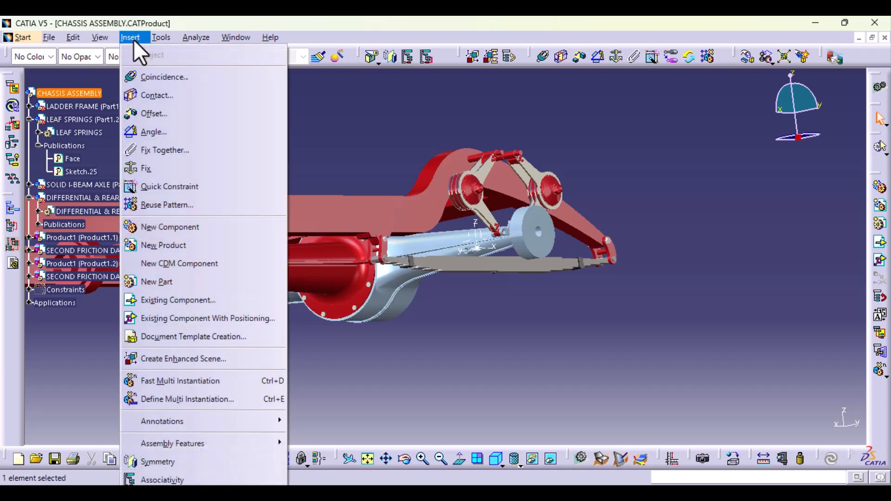
left_click(183, 283)
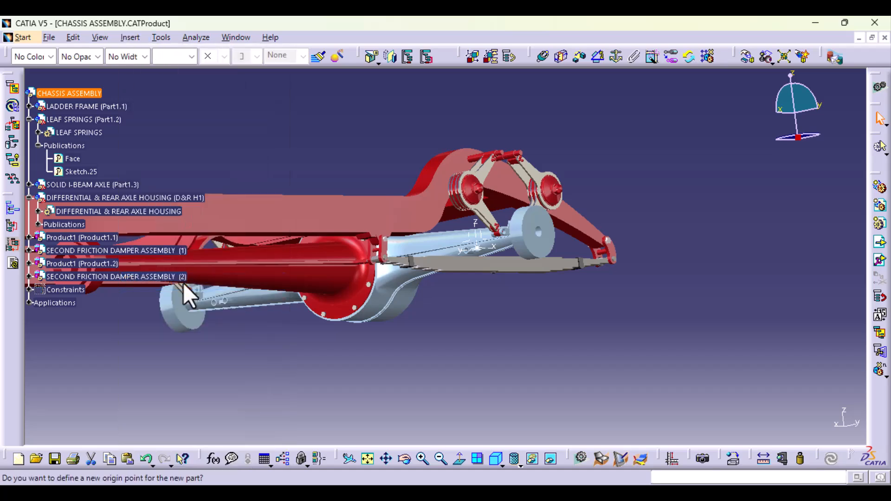
left_click_drag(461, 194, 622, 305)
left_click(425, 125)
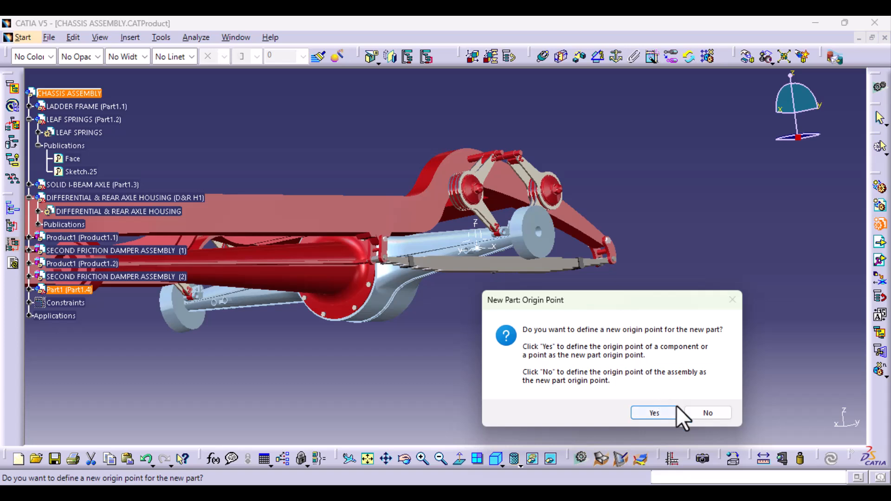
left_click(710, 412)
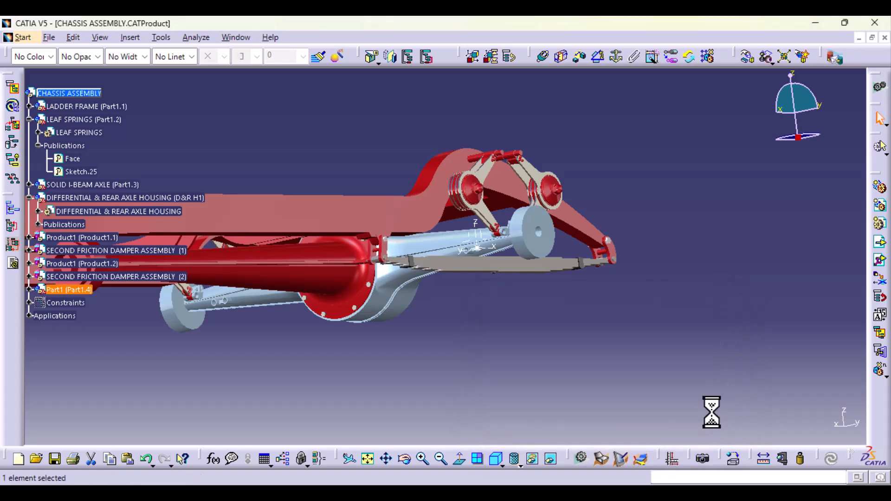
middle_click_drag(668, 154, 279, 294, "ctrl")
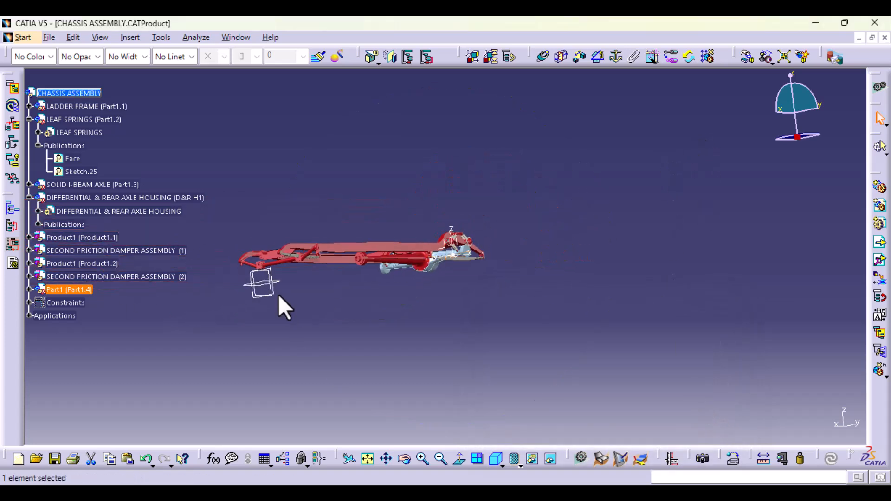
middle_click_drag(352, 286, 480, 292)
middle_click_drag(444, 332, 459, 400)
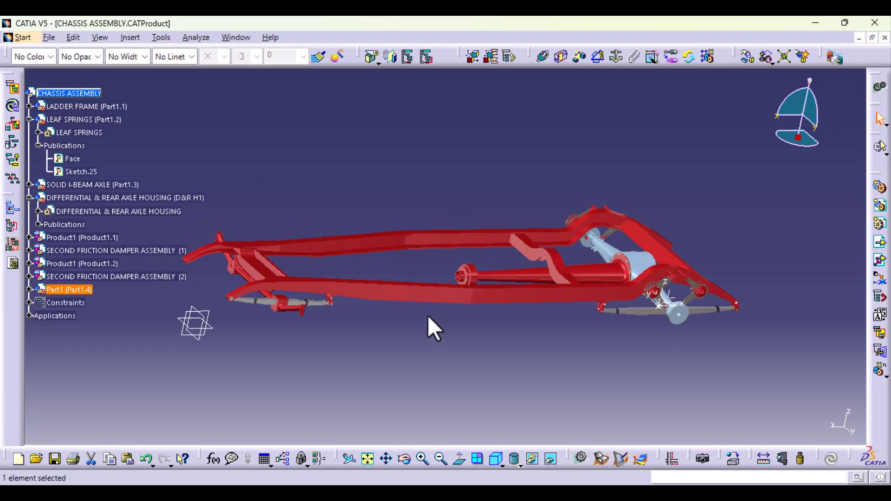
- Hide the three reference planes of the newly inserted Part1
left_click(204, 328)
left_click(305, 375)
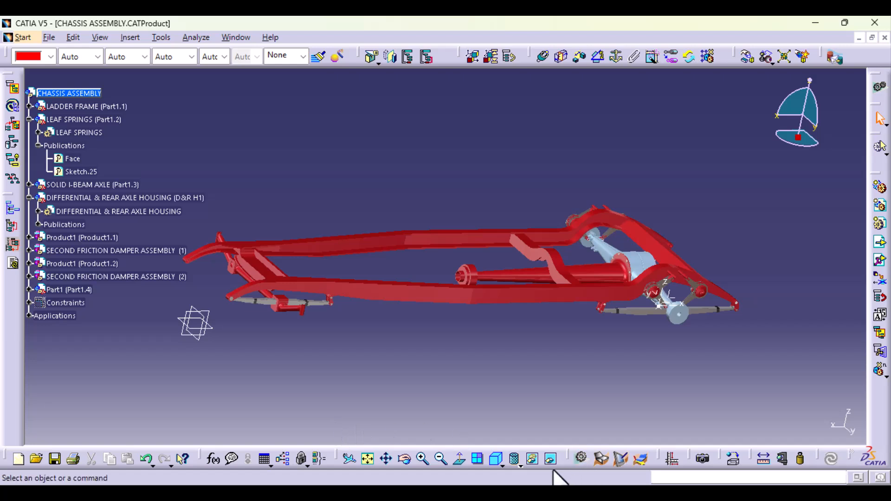
left_click(533, 458)
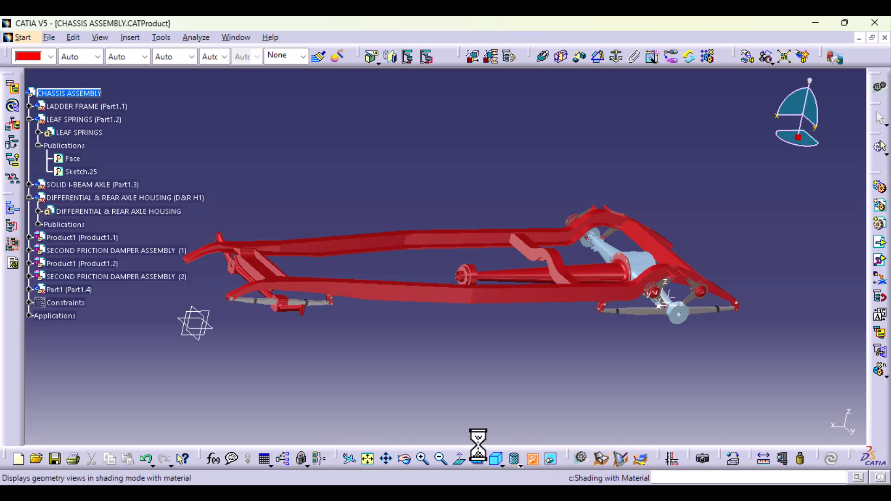
left_click(194, 336)
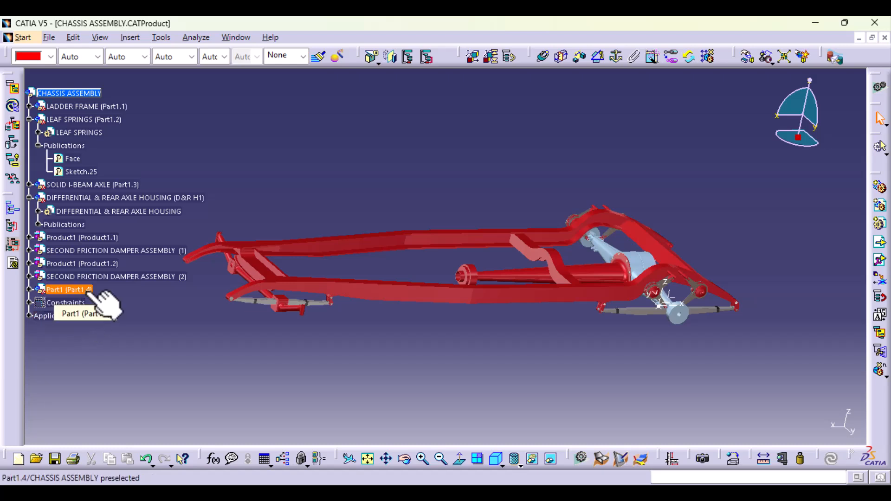
- Activate Part1 for editing within the assembly and set its part number to U-BOLTS (Leaf Springs)
left_click(29, 290)
left_click(65, 303)
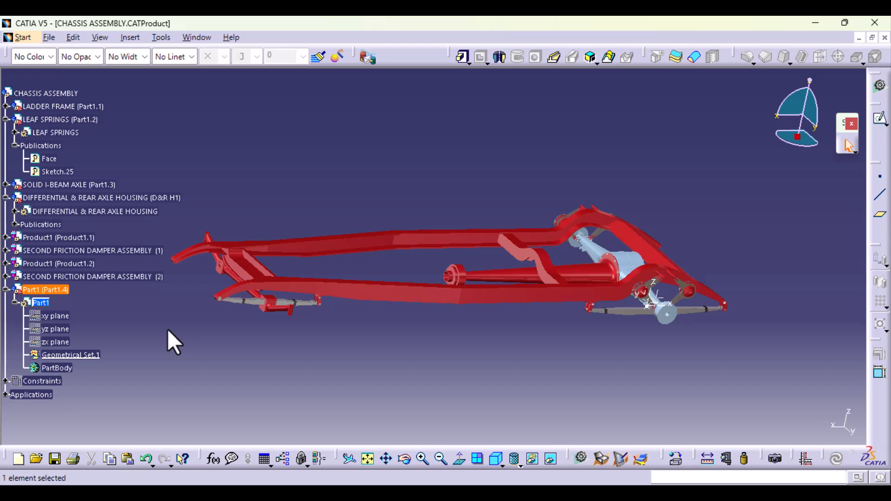
key("alt+Return")
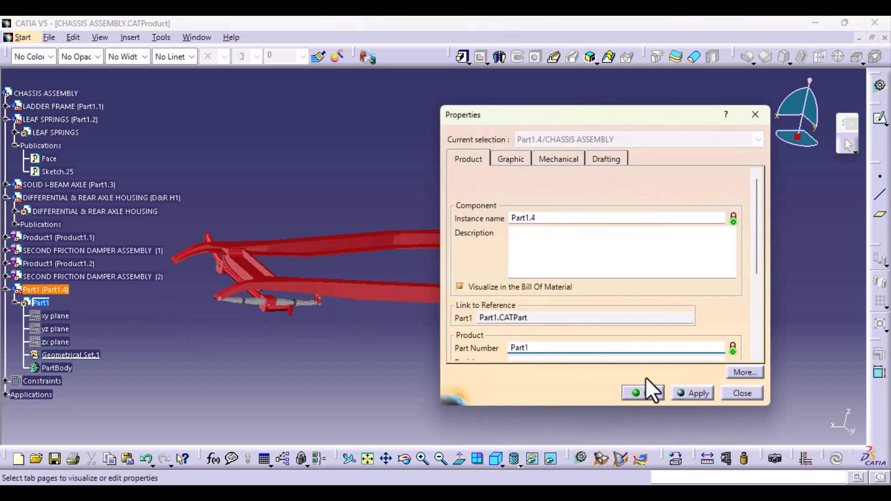
left_click_drag(552, 349, 378, 352)
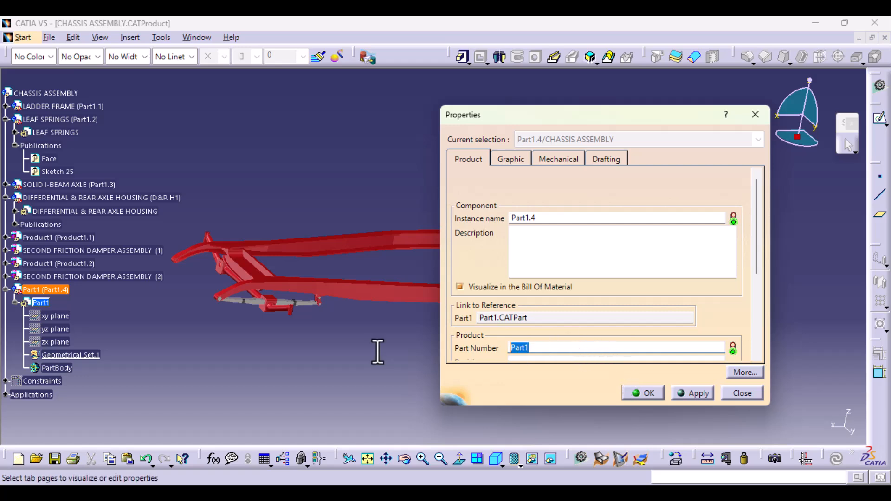
type("u")
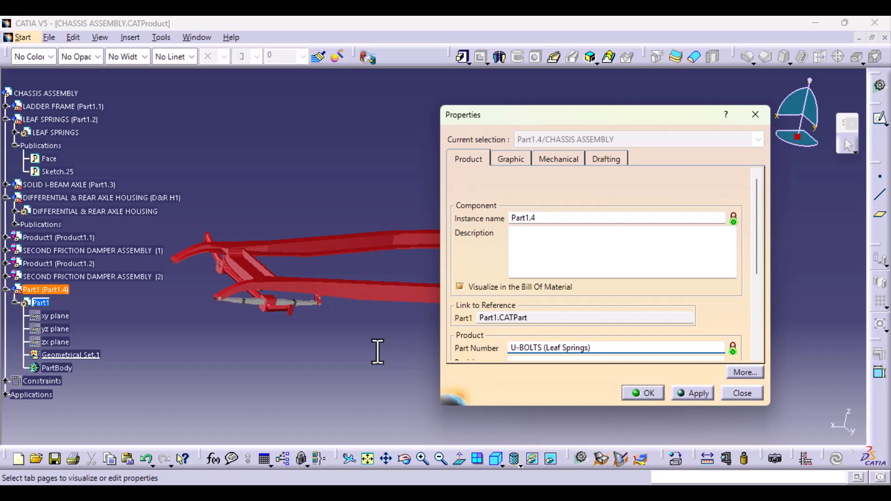
left_click(697, 393)
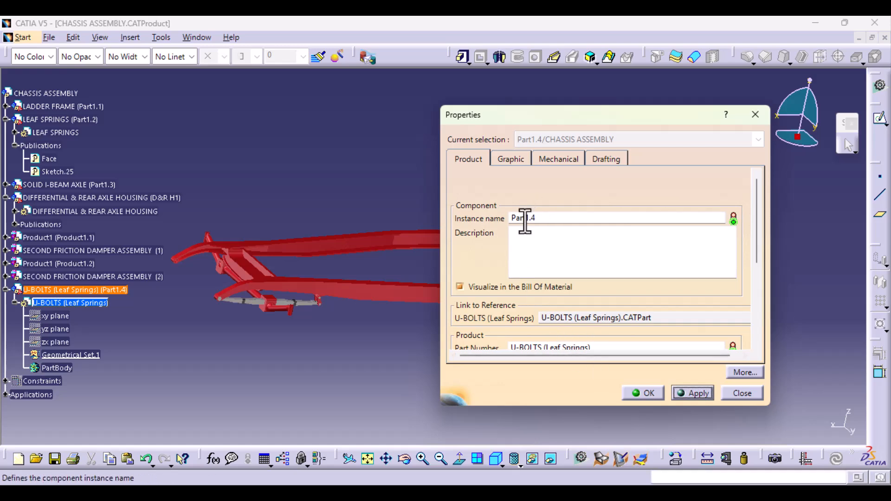
left_click(648, 394)
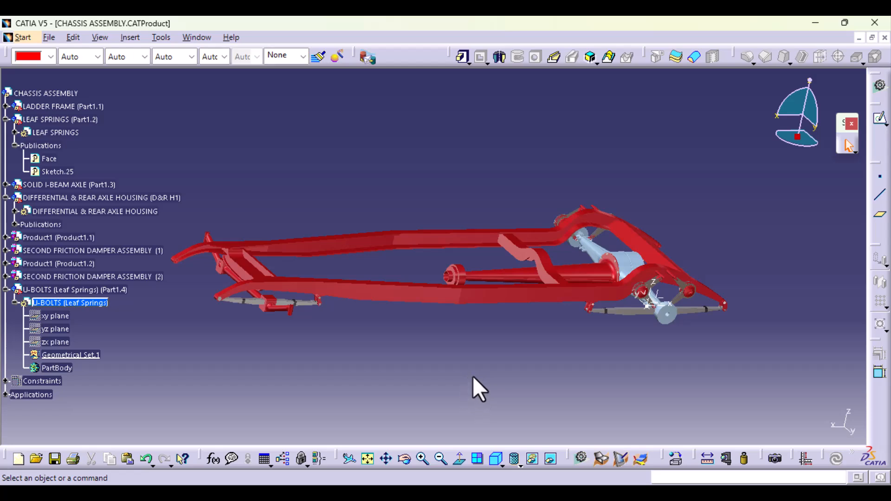
- Try to copy the published Face and Sketch.25 of LEAF SPRINGS into Geometrical Set.1 of the U-BOLTS part, pasted As Result With Link
middle_click_drag(320, 349, 27, 206)
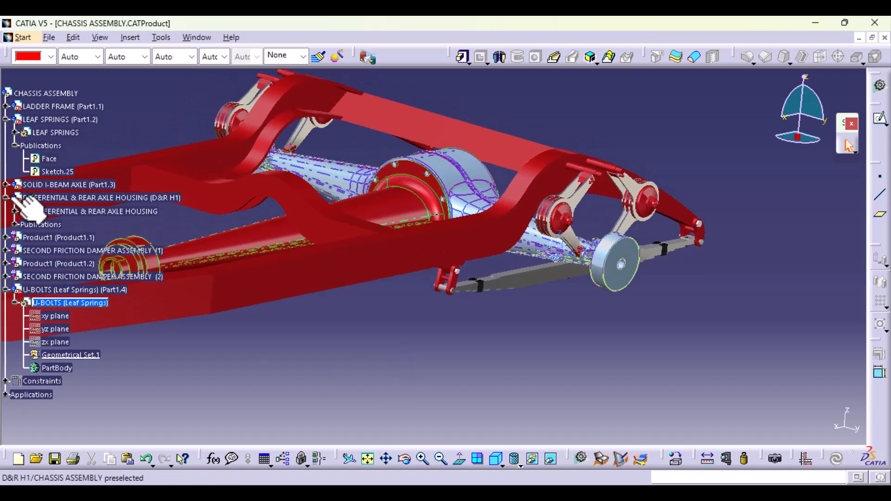
left_click(49, 159)
left_click(52, 172, "ctrl")
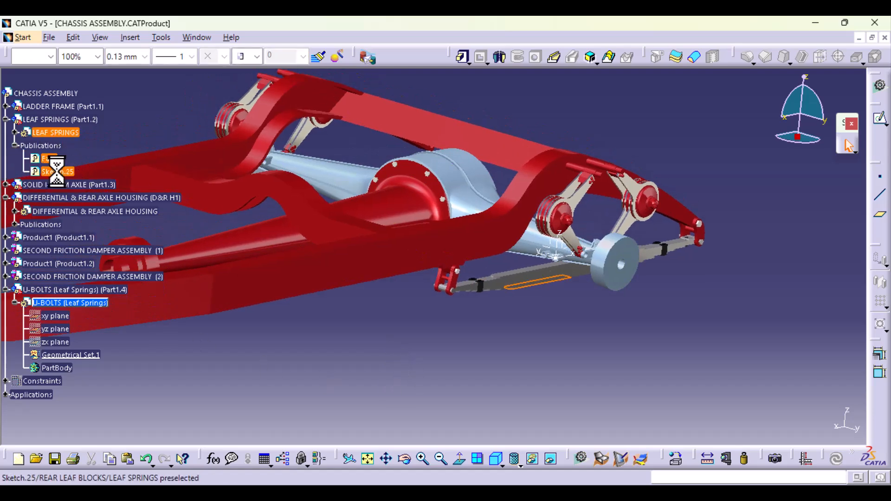
right_click(58, 171)
left_click(149, 319)
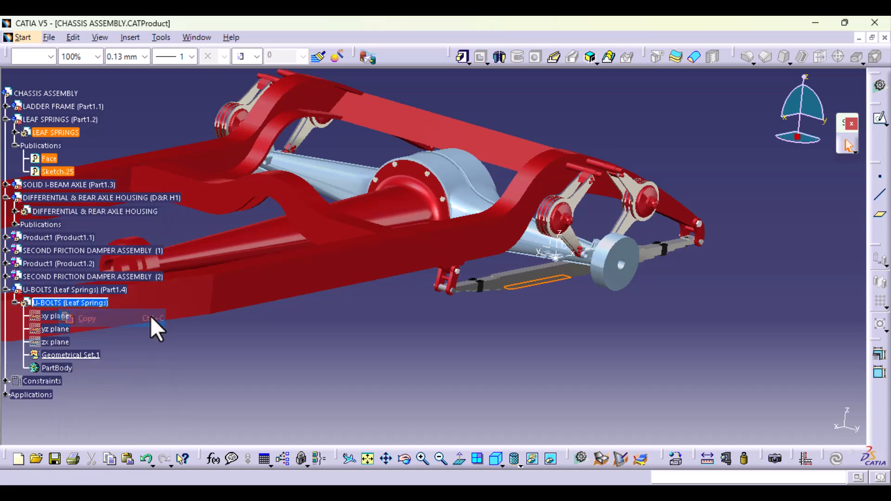
left_click(70, 355)
right_click(75, 355)
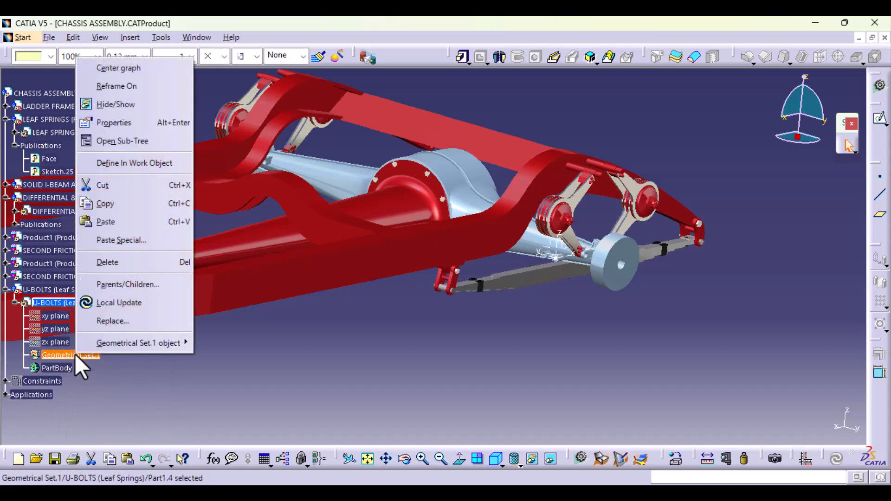
left_click(147, 243)
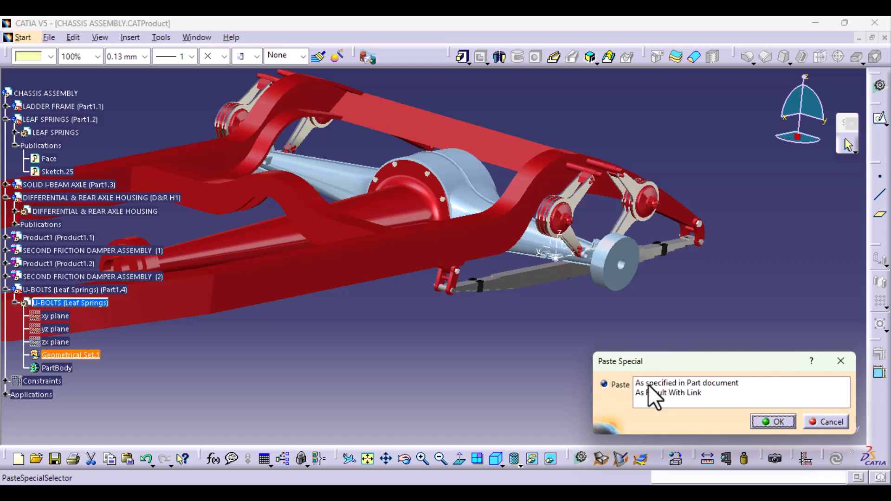
left_click(695, 395)
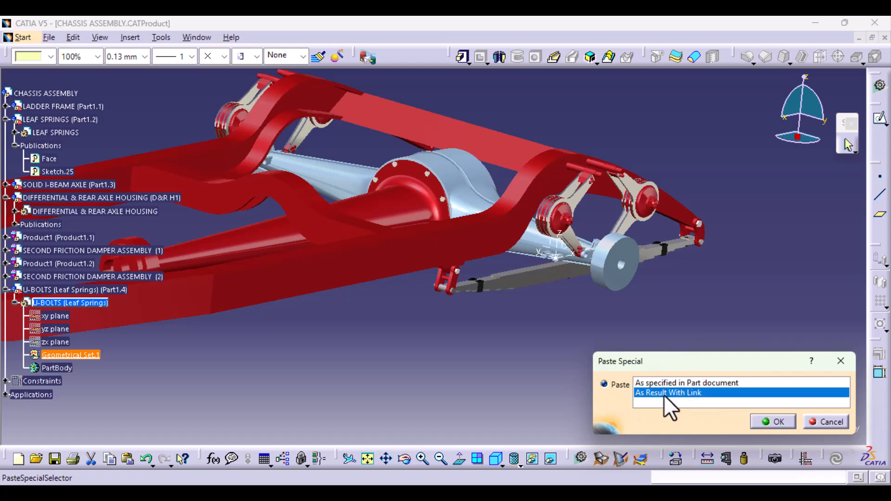
left_click(789, 421)
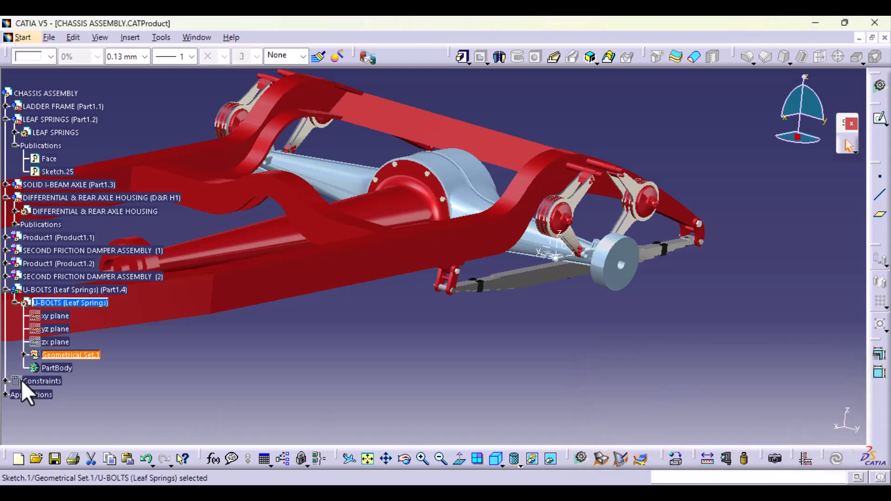
- Show the pasted sketch in Geometrical Set.1, and undo both its display change and the linked paste
left_click(23, 354)
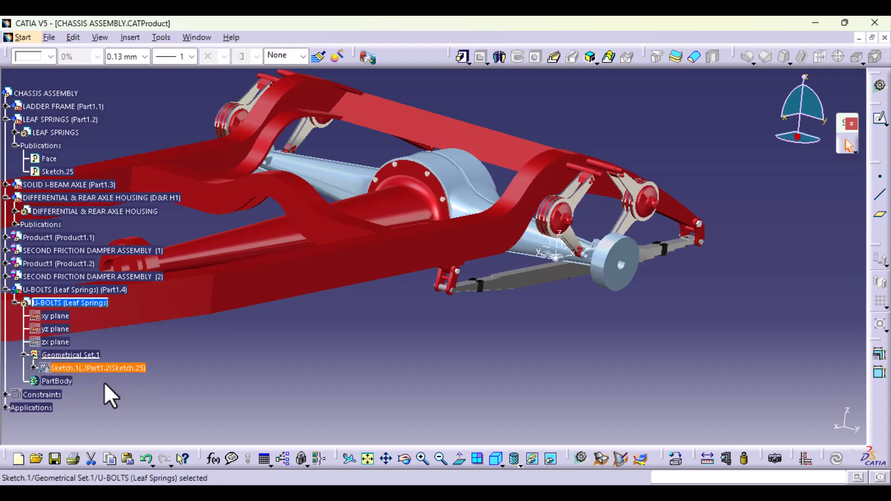
right_click(108, 369)
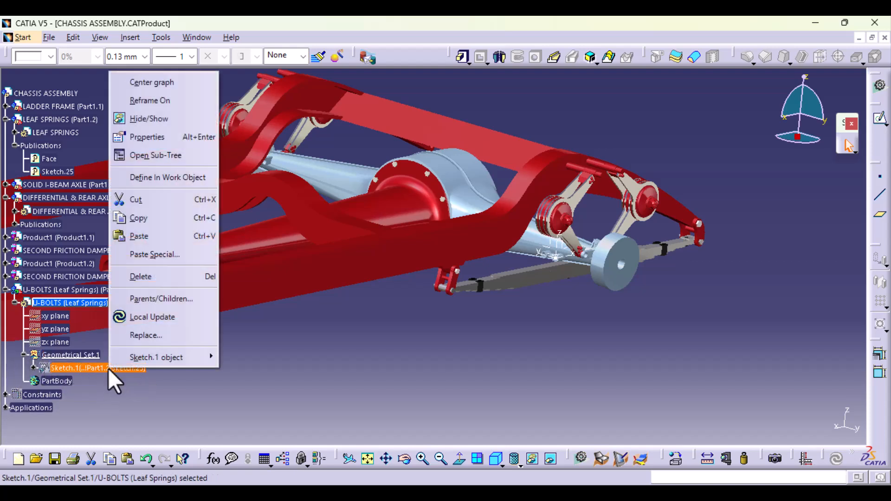
left_click(177, 115)
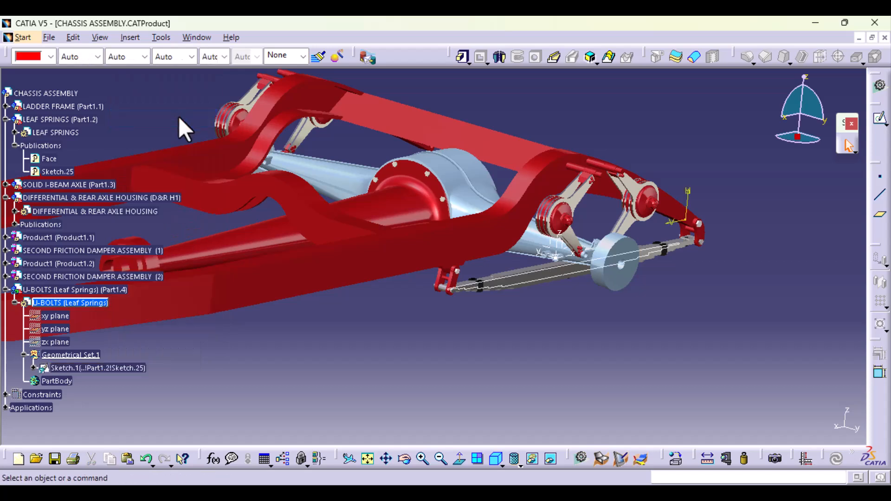
left_click(122, 368)
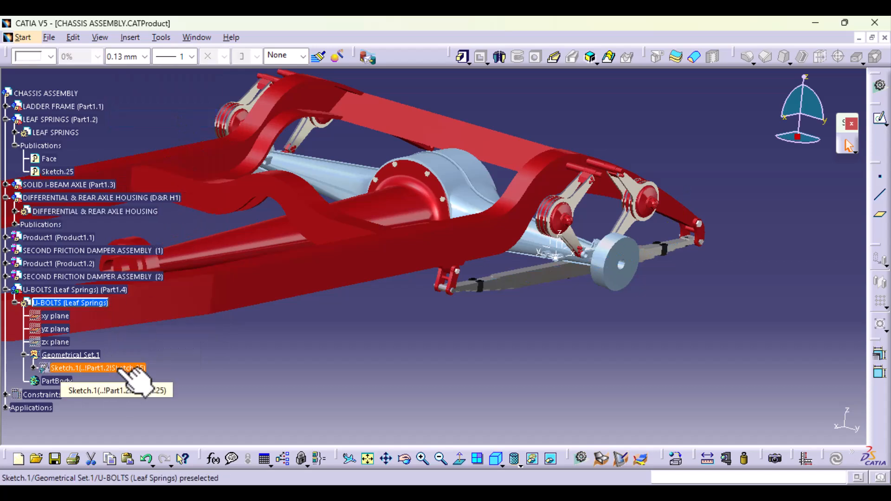
left_click(144, 459)
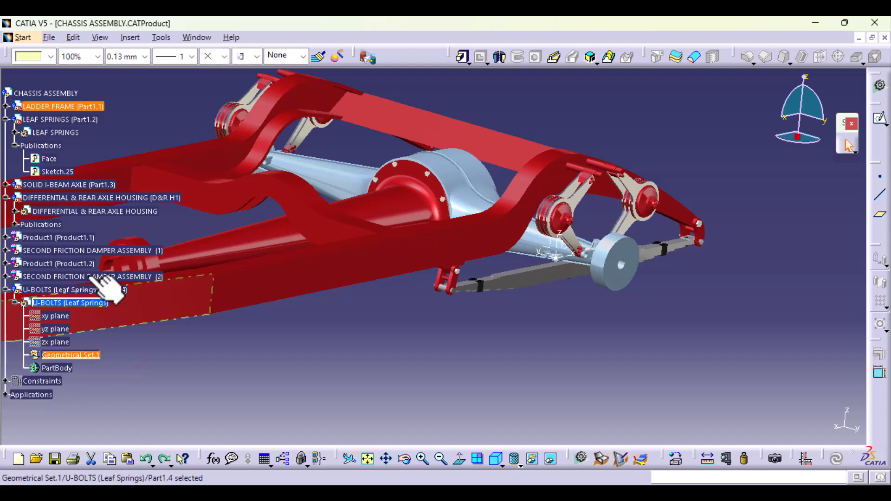
left_click(146, 100)
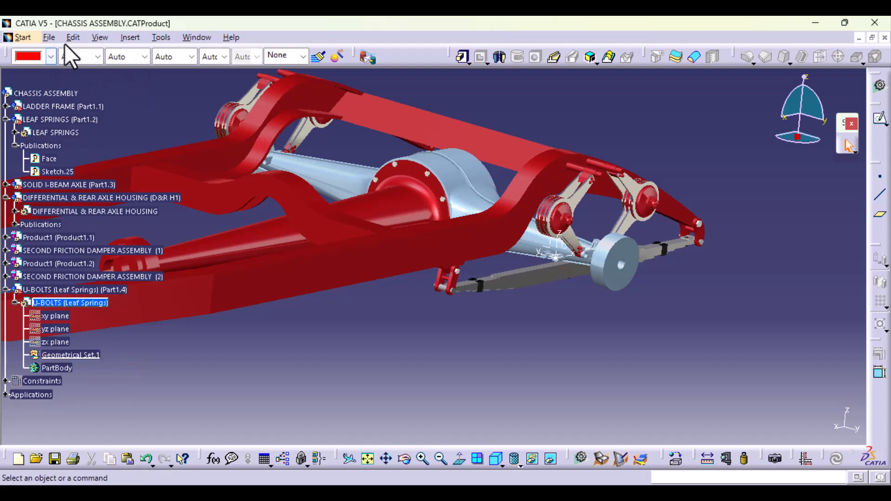
- Try to copy only the published Face of the LEAF SPRINGS part
left_click(48, 158)
right_click(46, 160)
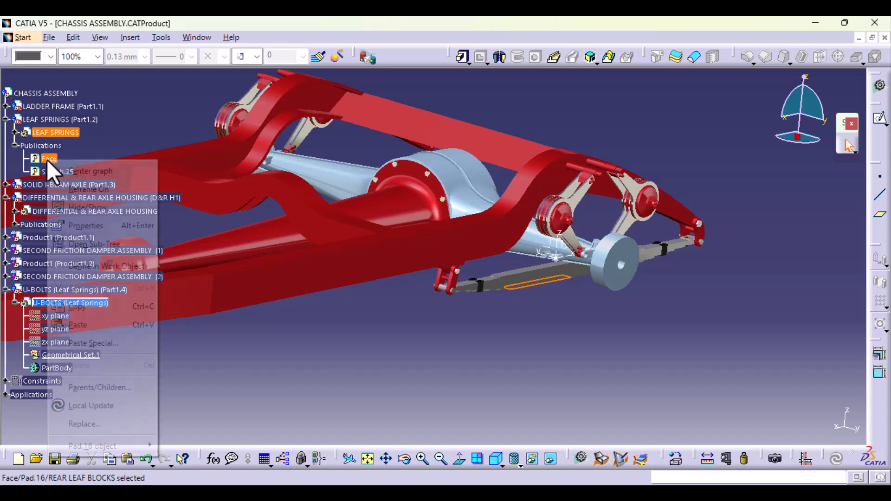
left_click(79, 311)
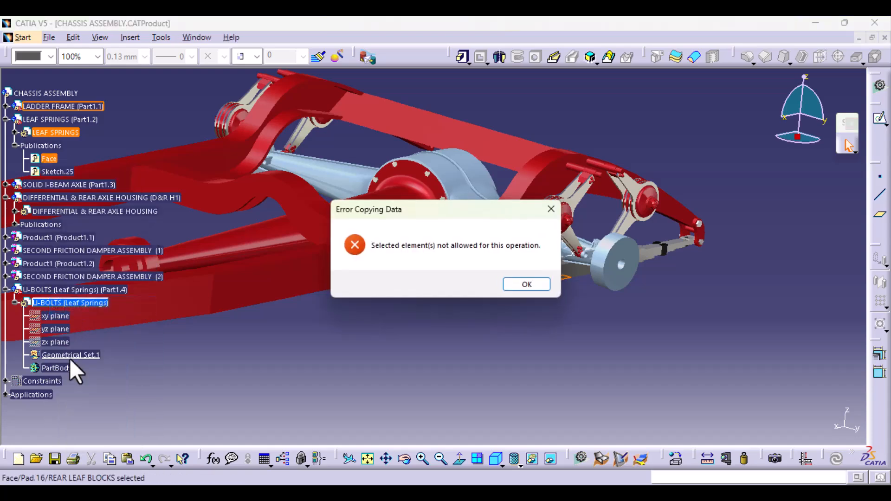
left_click(528, 285)
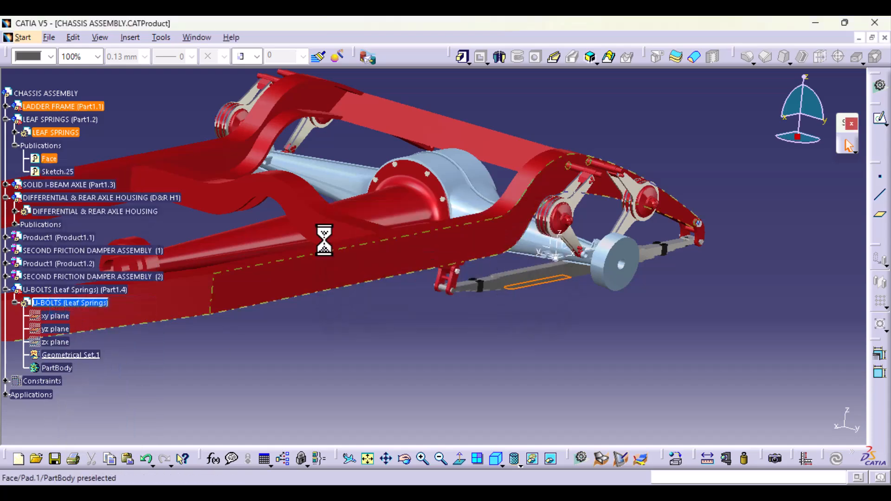
left_click(48, 158)
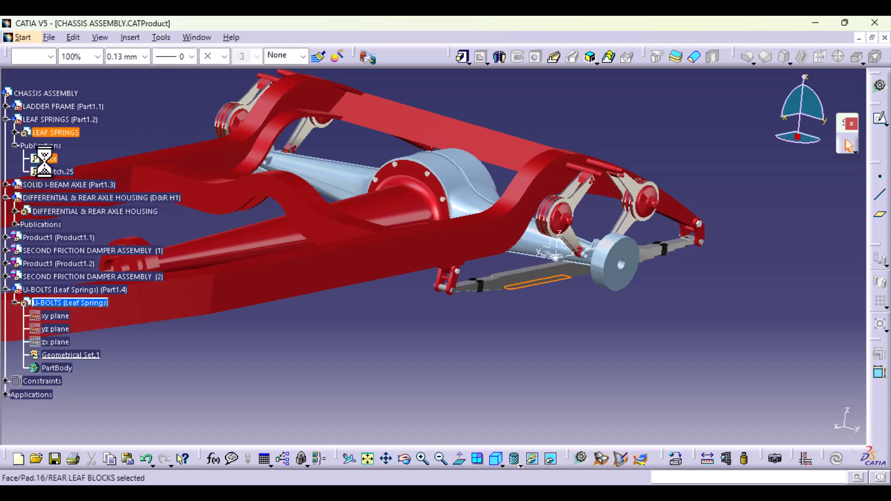
right_click(47, 160)
left_click(99, 315)
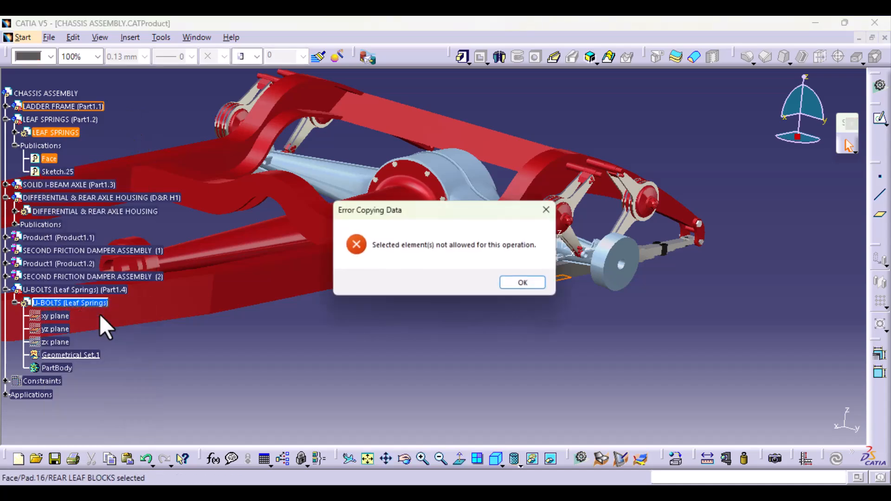
left_click(533, 289)
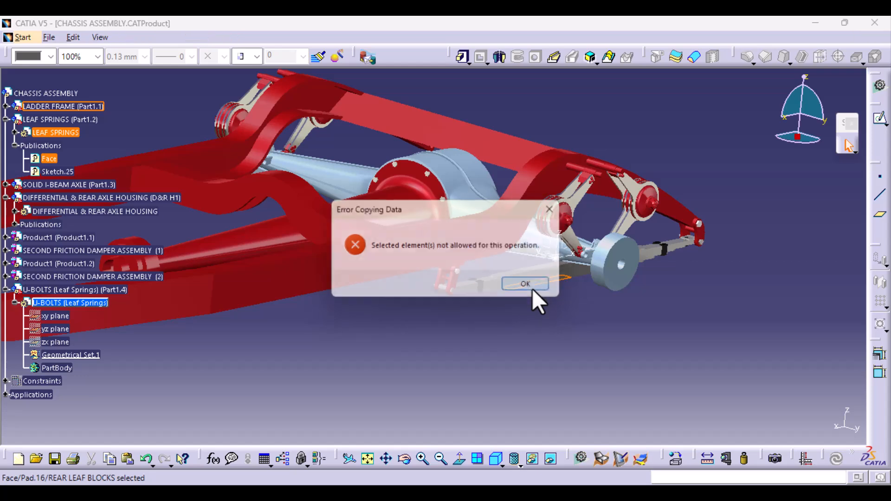
- Copy the published Sketch.25 of LEAF SPRINGS into Geometrical Set.1 of the U-BOLTS part, pasted As Result With Link
left_click(58, 172)
right_click(61, 171)
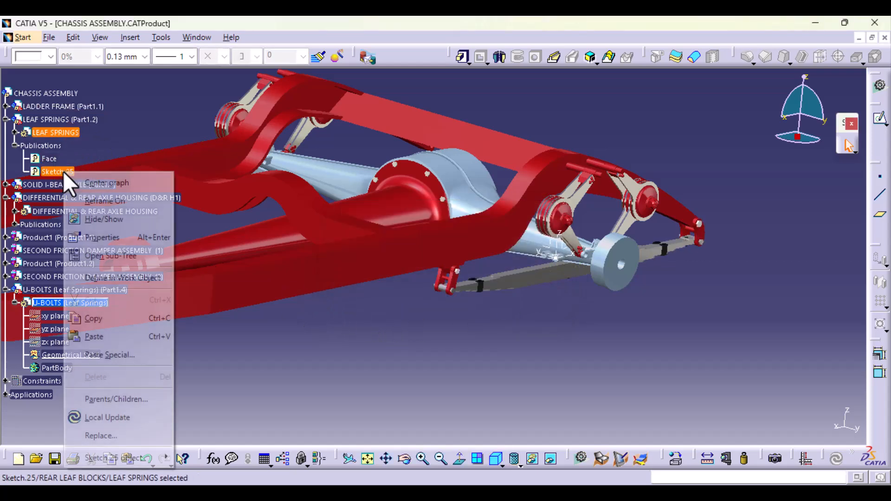
left_click(109, 319)
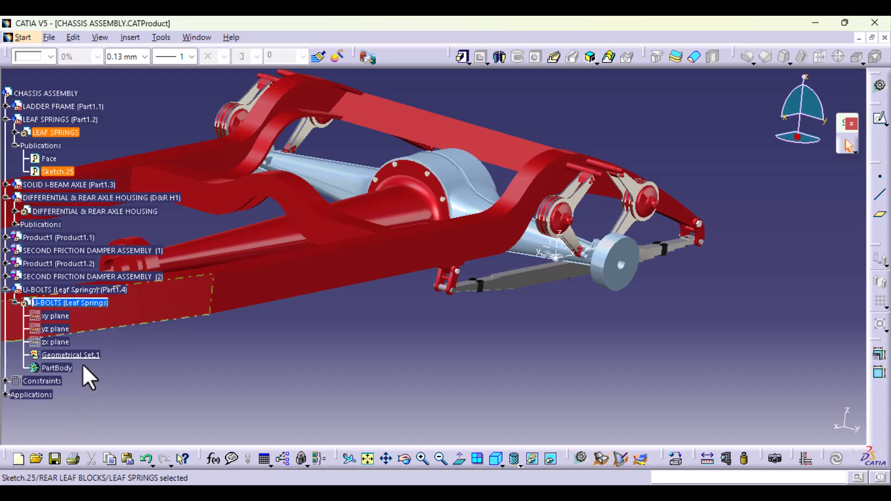
right_click(66, 352)
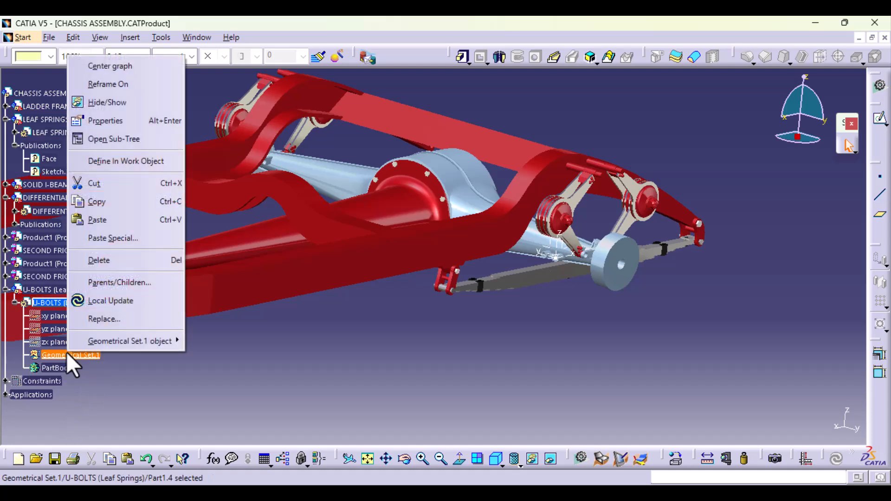
left_click(98, 233)
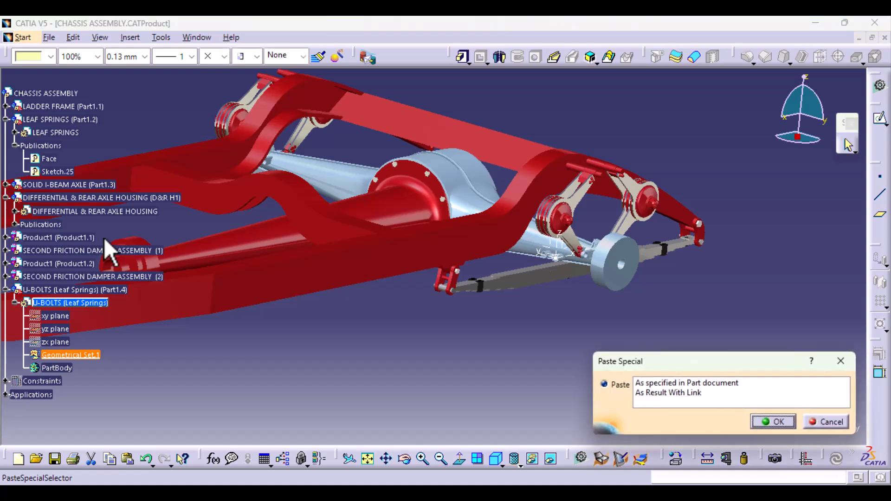
left_click(695, 394)
left_click(785, 422)
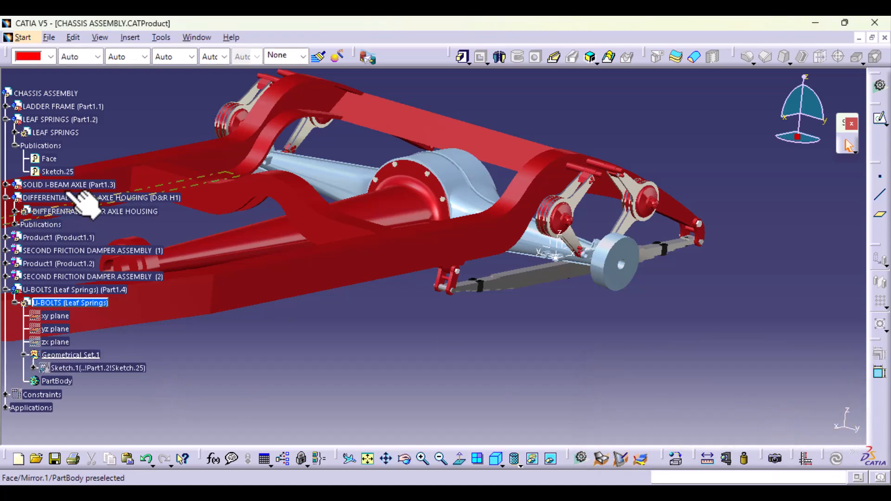
- Copy the published Axis System.7 of DIFFERENTIAL & REAR AXLE HOUSING into Geometrical Set.1 of the U-BOLTS part, pasted As Result With Link
left_click(14, 224)
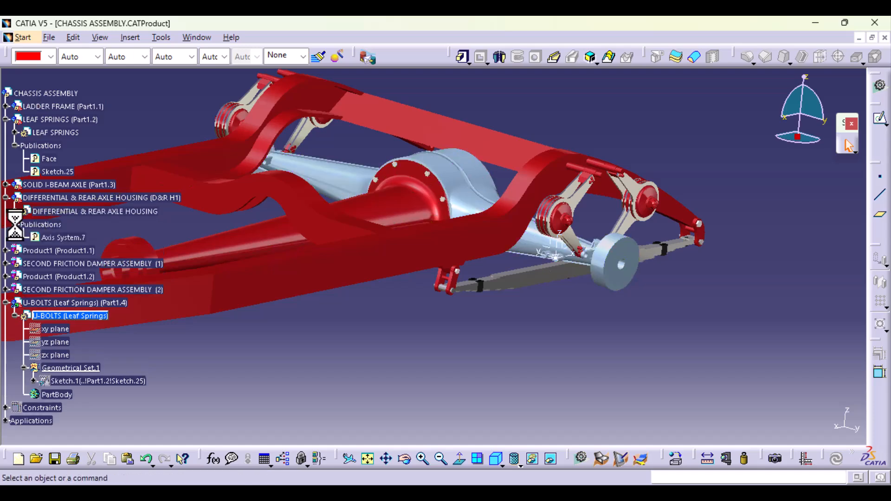
left_click(63, 237)
right_click(52, 237)
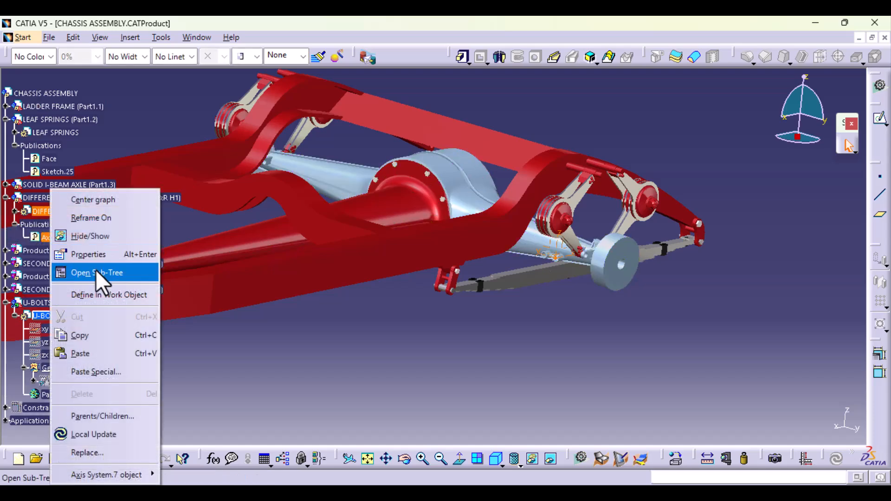
left_click(94, 334)
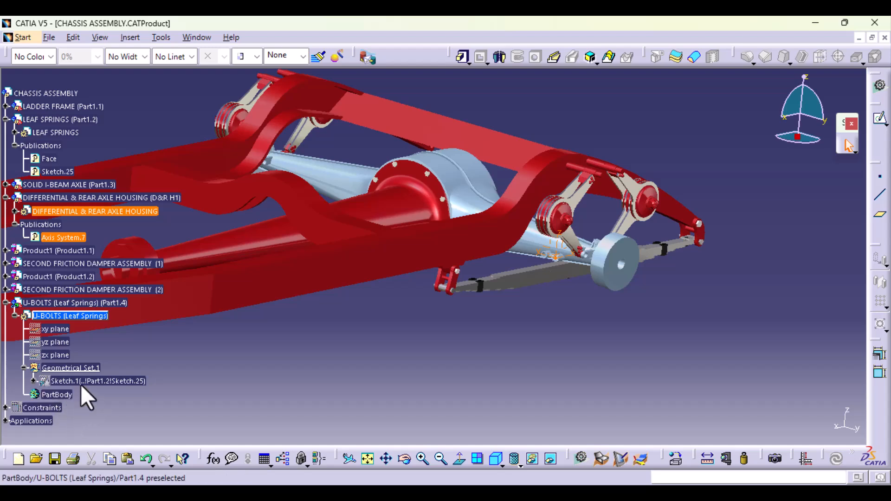
right_click(87, 369)
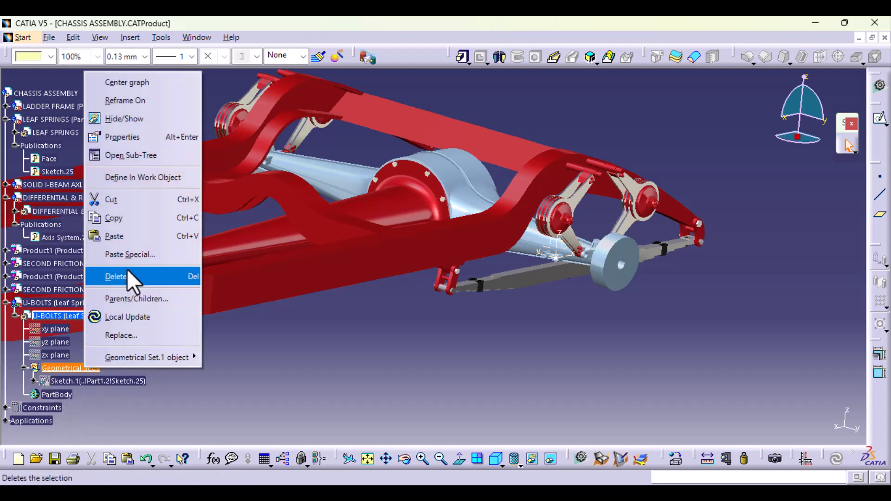
left_click(133, 255)
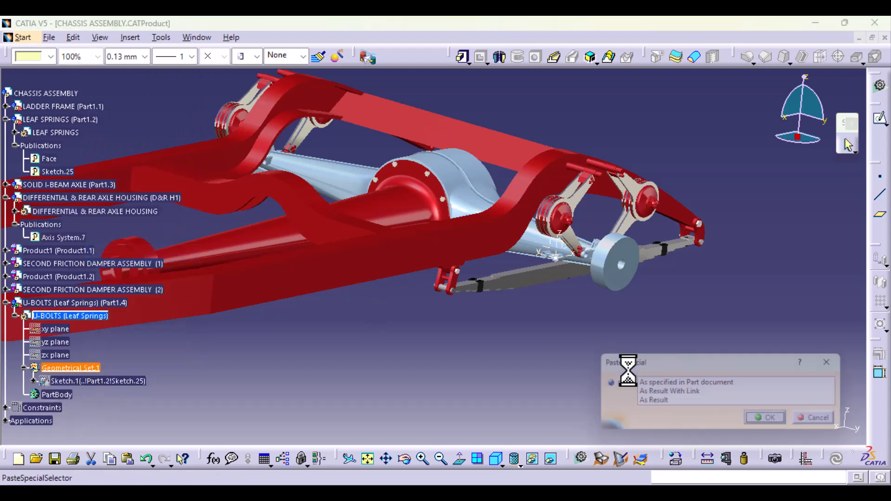
left_click(674, 393)
left_click(772, 422)
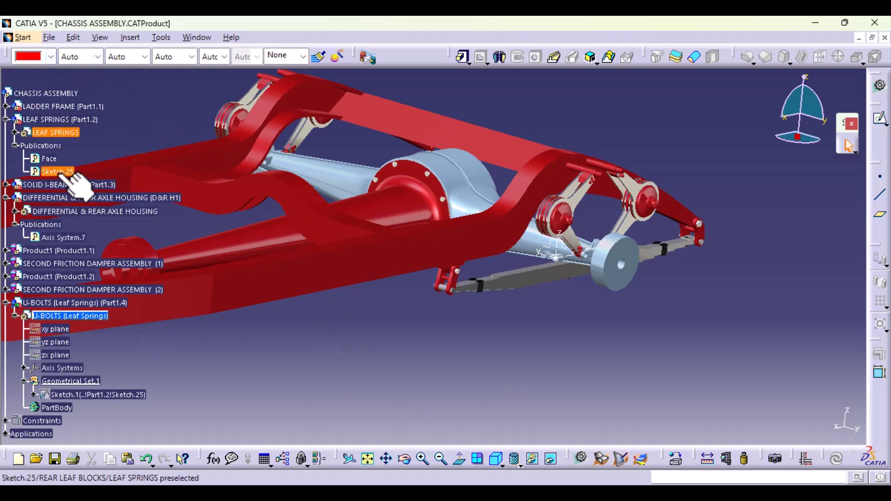
- Collapse the LEAF SPRINGS and DIFFERENTIAL & REAR AXLE HOUSING branches of the specification tree
left_click(16, 146)
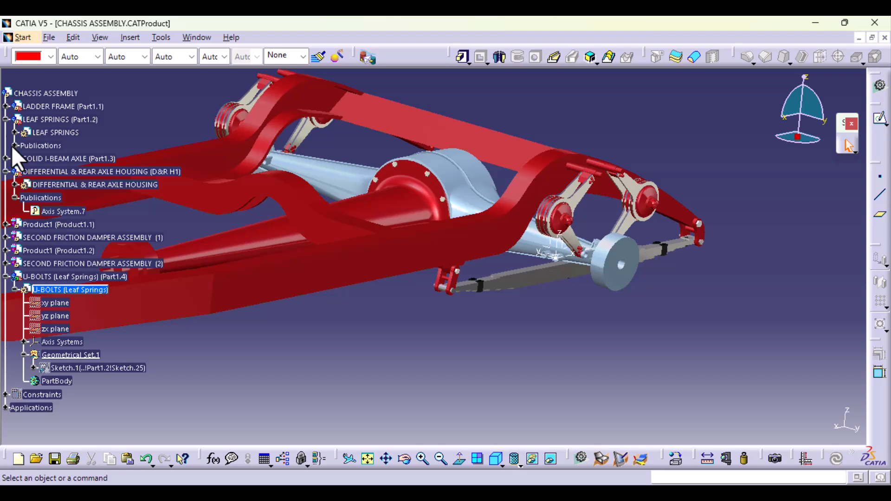
left_click(6, 119)
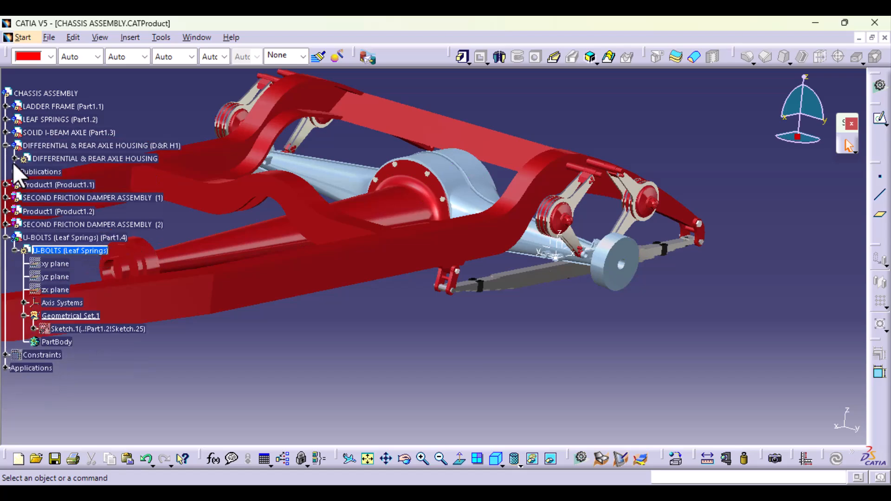
left_click(6, 145)
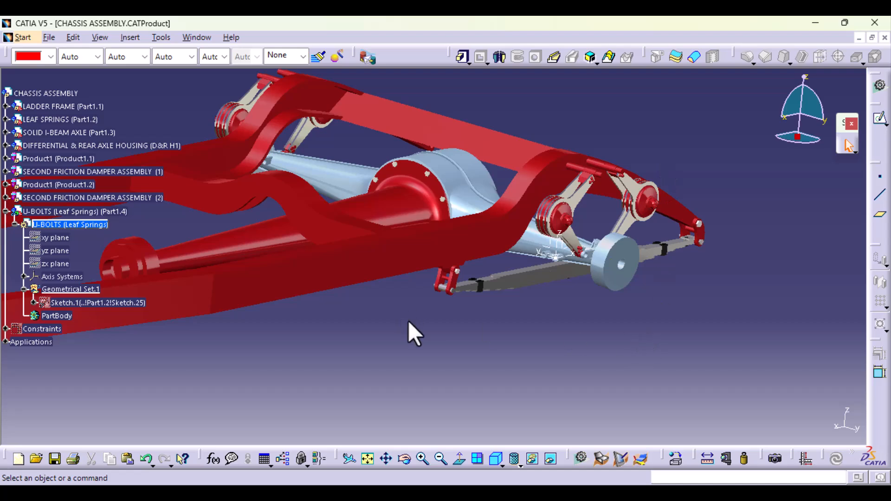
- Show the linked Sketch.1 in Geometrical Set.1 of the U-BOLTS part
mouse_move(365, 339)
middle_mouse_down()
mouse_move(398, 267)
mouse_move(446, 341)
mouse_move(485, 208)
mouse_move(506, 186)
mouse_move(434, 255)
middle_mouse_up()
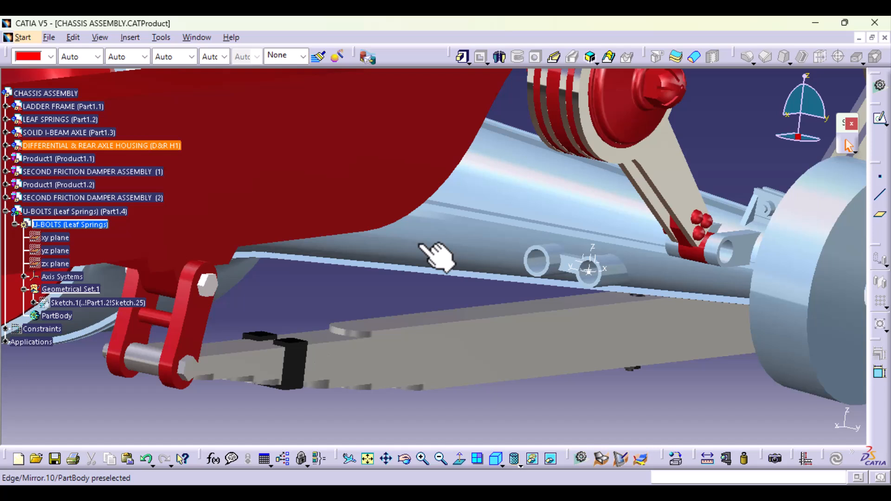
right_click(119, 302)
left_click(171, 238)
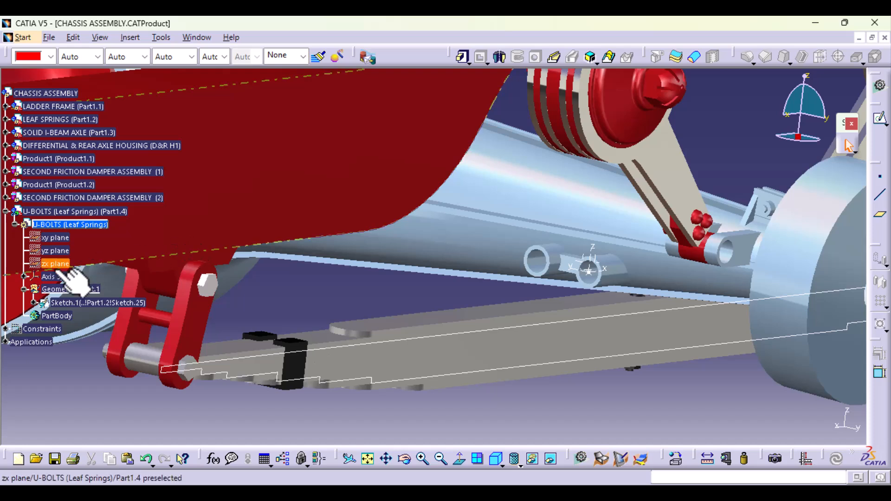
- Hide the linked Axis System.7 of the U-BOLTS part and the original Axis System.7 of the rear axle housing
left_click(50, 279)
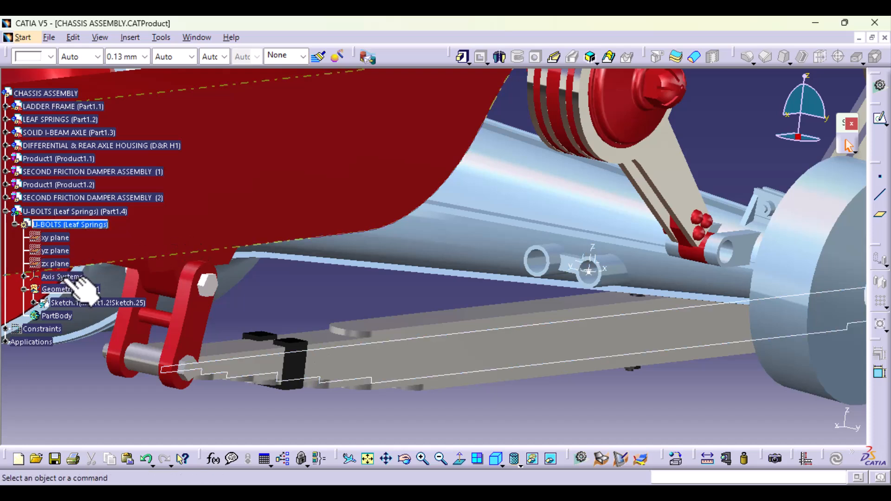
left_click(23, 277)
left_click(69, 289)
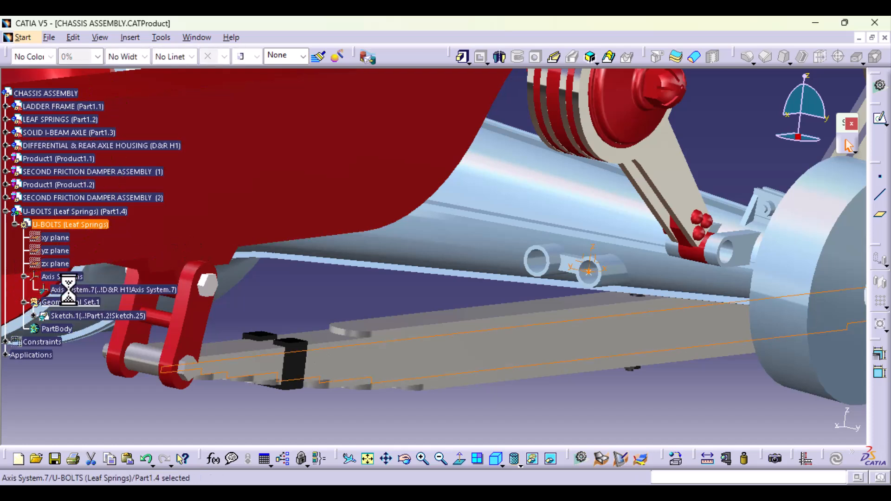
right_click(69, 290)
left_click(137, 236)
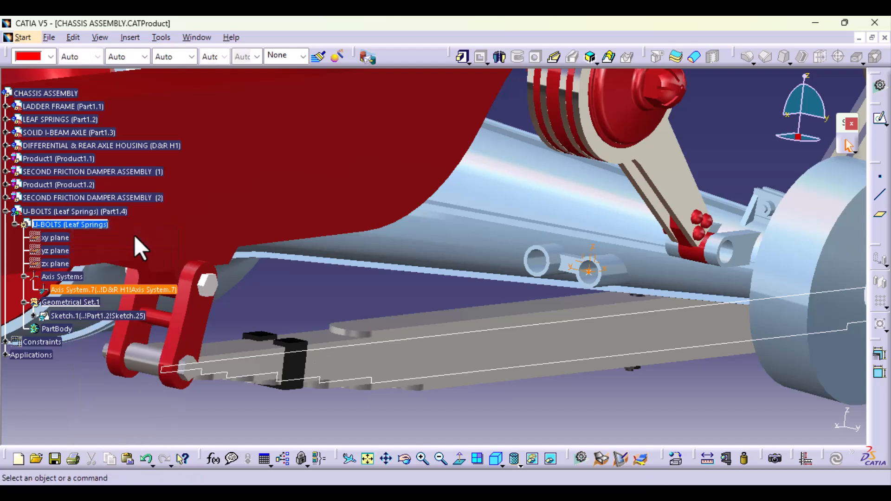
right_click(579, 263)
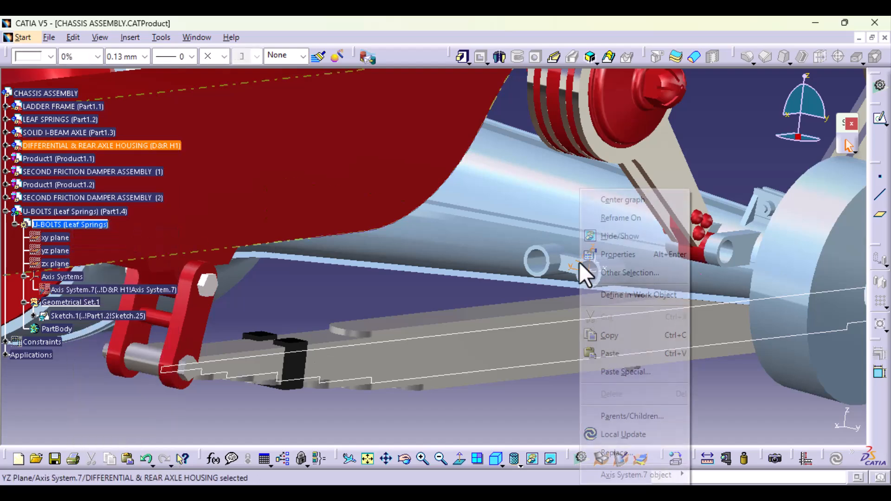
left_click(630, 238)
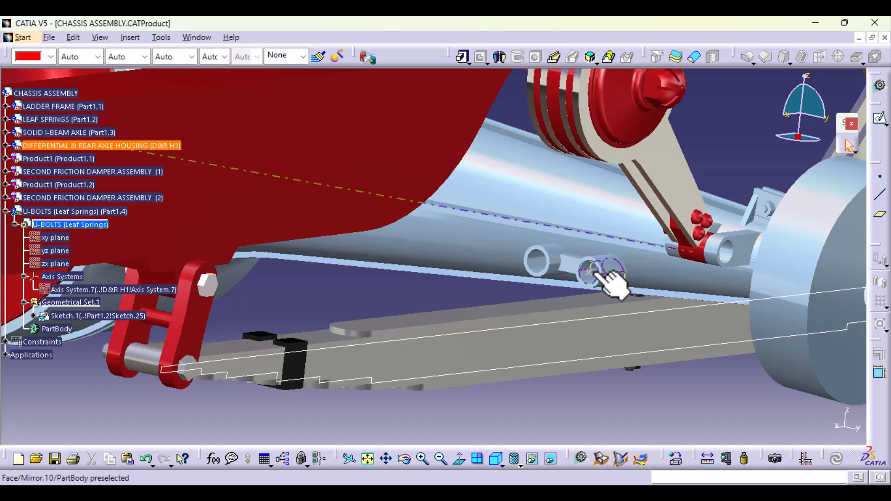
- Try to hide the point left at the housing's axis system origin, and undo the last hide
right_click(588, 275)
left_click(623, 235)
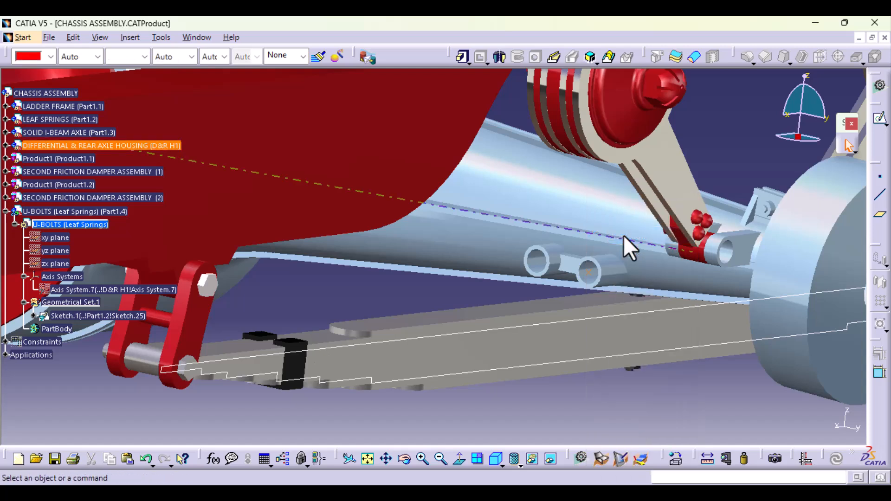
left_click(146, 459)
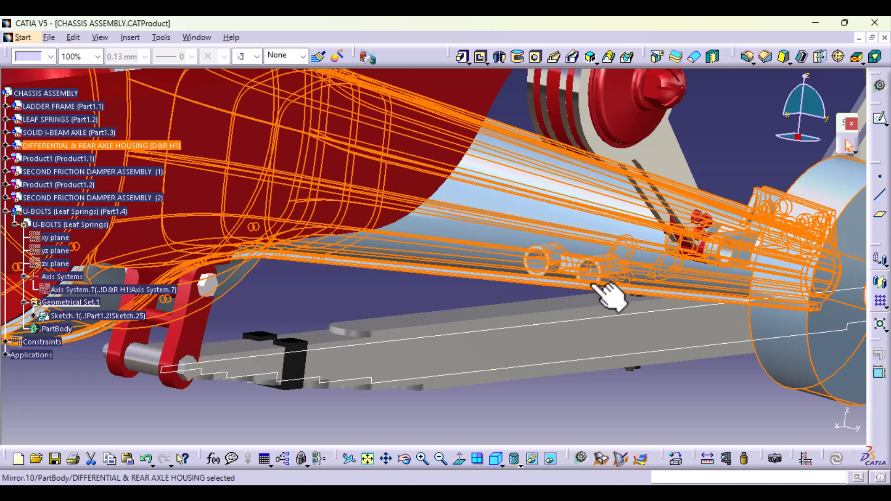
- Hide the point at the origin of the rear axle housing's axis system
left_click(600, 411)
right_click(589, 270)
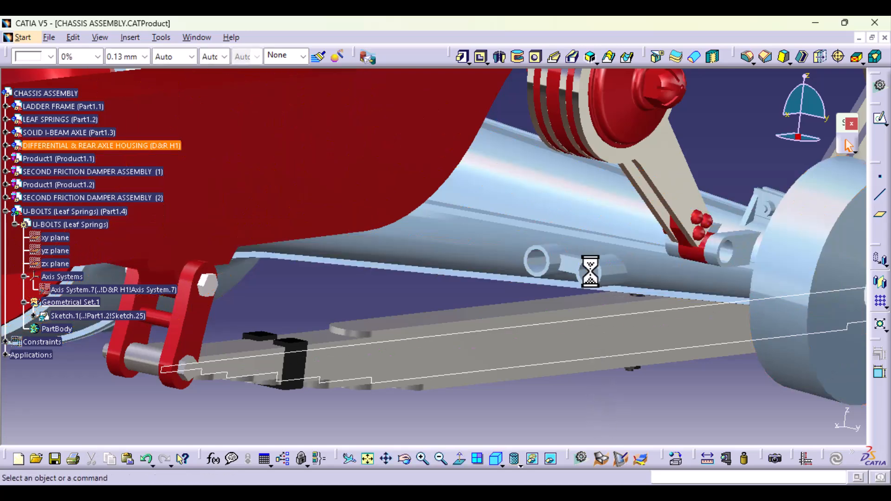
left_click(631, 235)
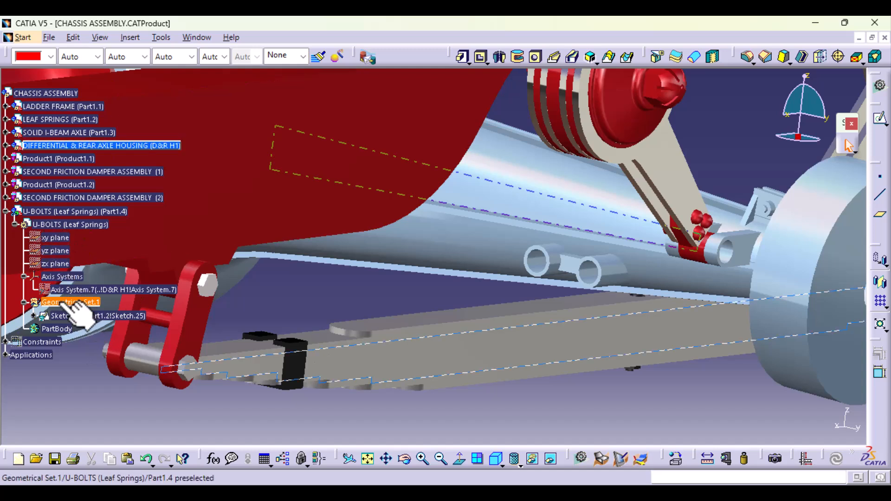
- Make the U-BOLTS (Leaf Springs) part active again and collapse its Geometrical Set.1
left_click(56, 329)
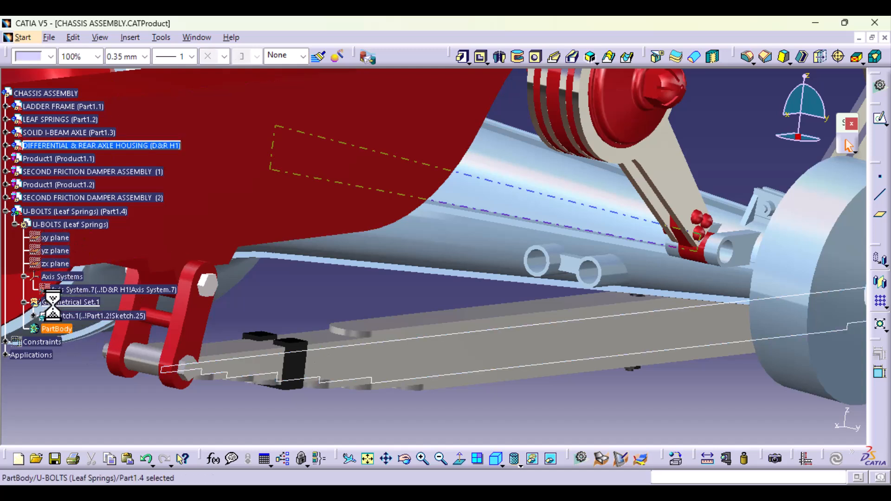
right_click(54, 304)
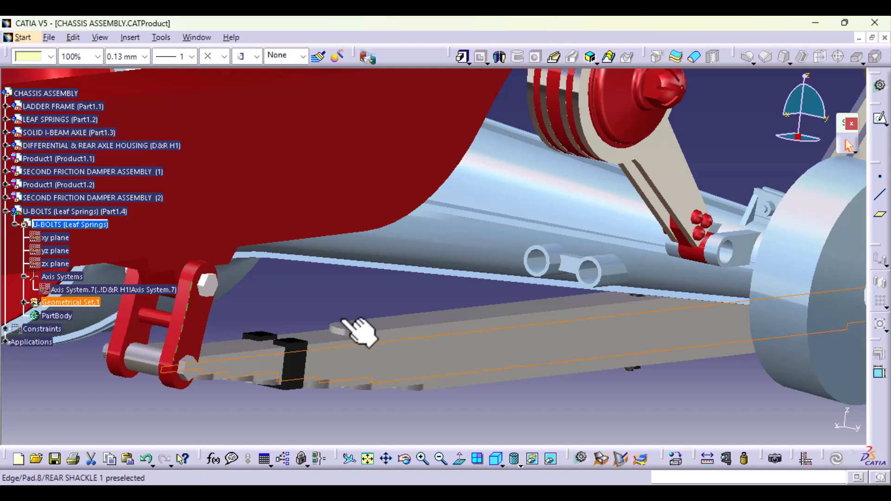
left_click(377, 301)
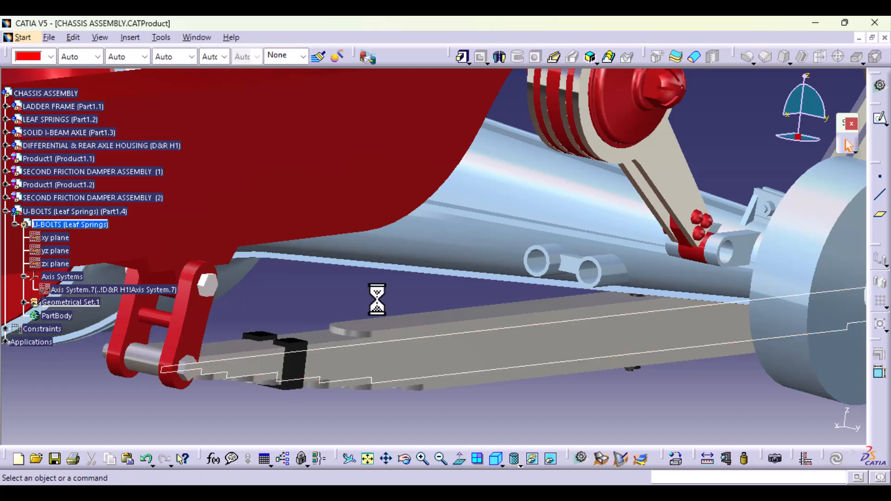
- Show the linked Axis System.7 of the U-BOLTS part
middle_click_drag(499, 235, 469, 320)
mouse_move(412, 306)
middle_mouse_down()
mouse_move(404, 305)
mouse_move(412, 295)
middle_mouse_up()
right_click(72, 290)
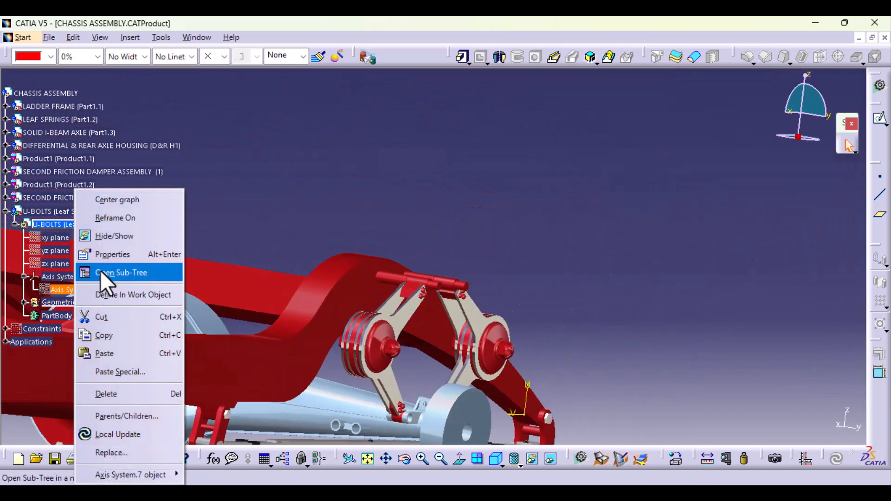
left_click(118, 239)
- Start a sketch on the YZ plane of the linked Axis System.7, viewed normal to the plane around that axis system
middle_click_drag(265, 349, 441, 279)
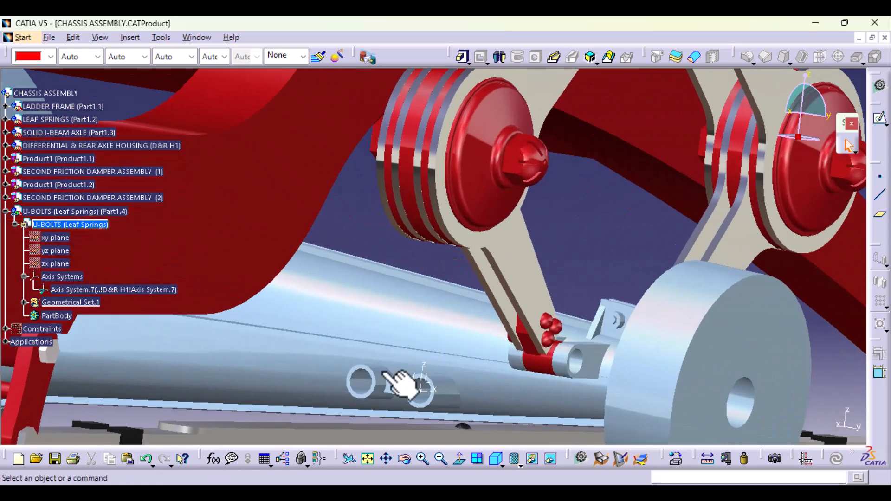
left_click(417, 386)
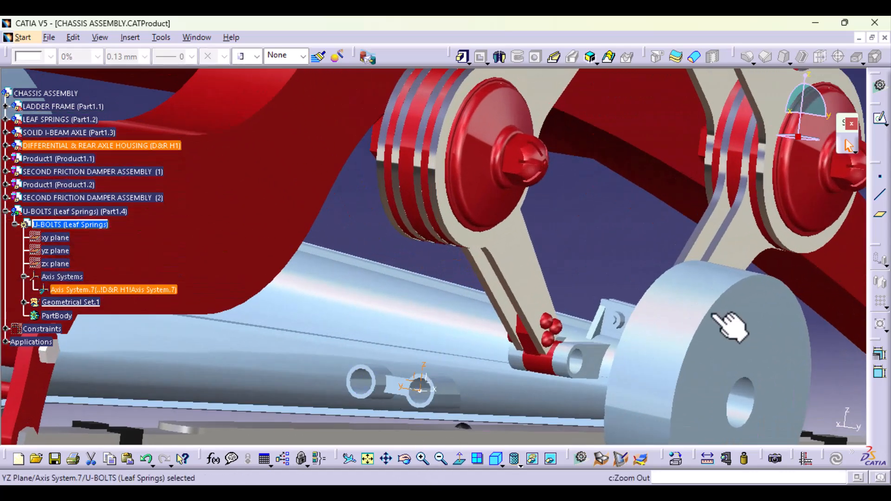
left_click(880, 119)
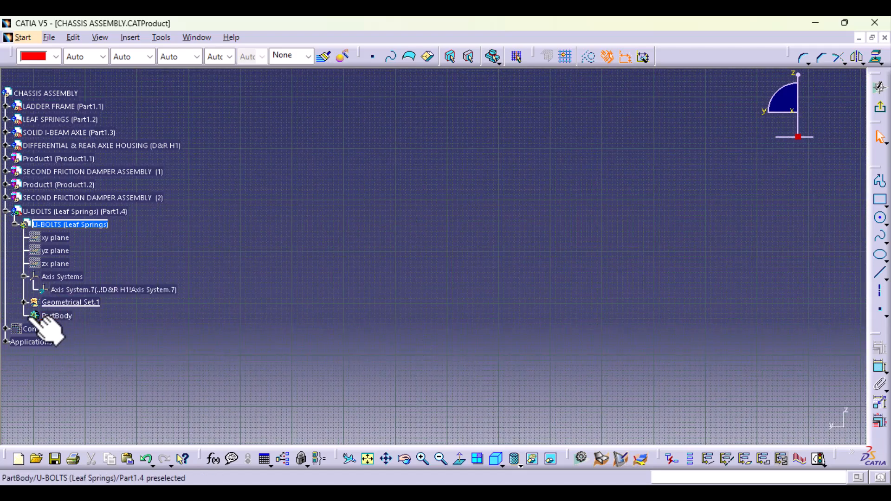
right_click(68, 288)
left_click(114, 86)
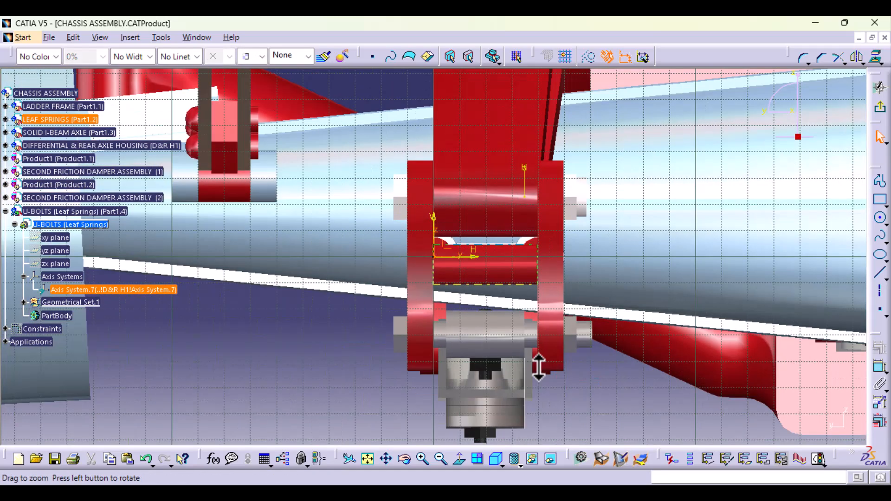
left_click(461, 460)
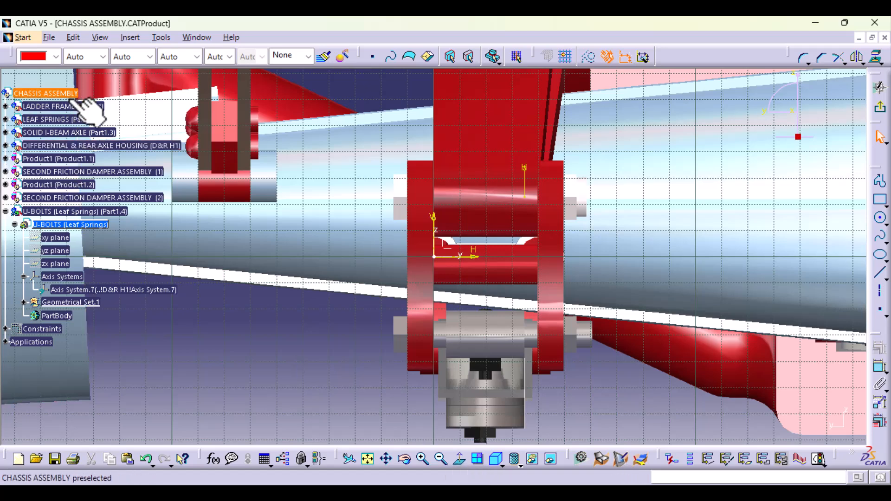
- Hide the LADDER FRAME part and bring the linked Axis System.7 back into the sketch view
right_click(64, 106)
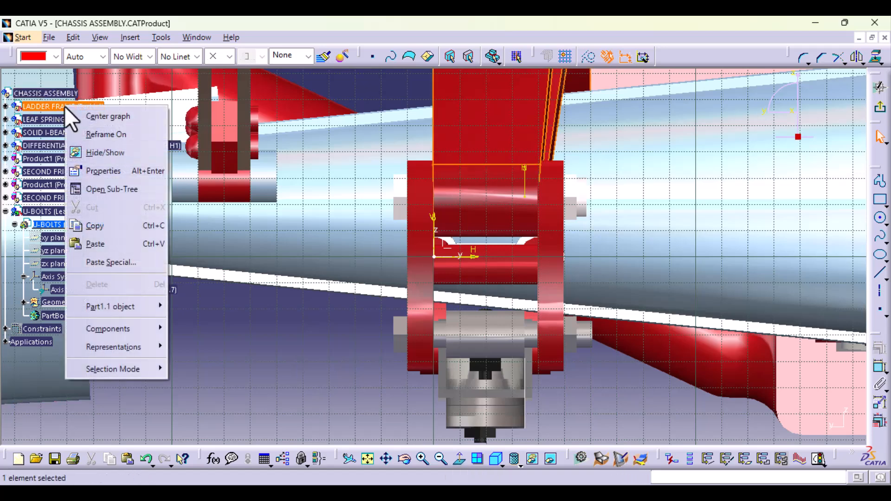
left_click(101, 157)
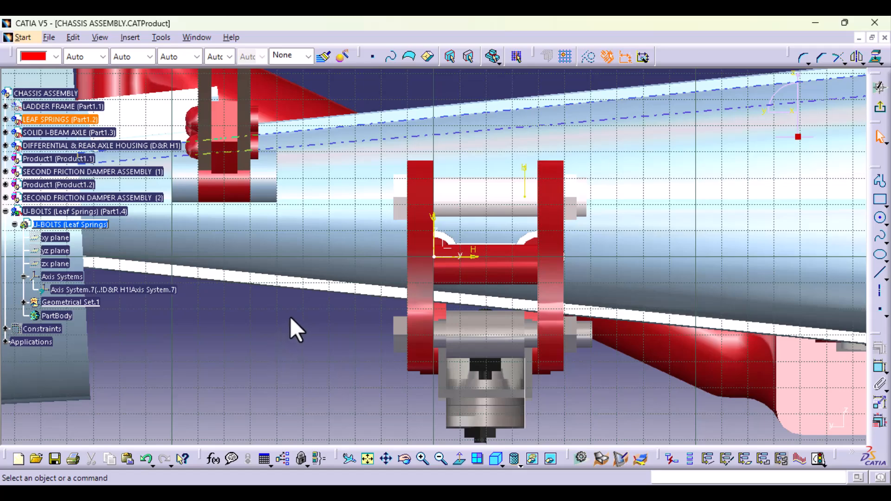
middle_click_drag(291, 319, 480, 270)
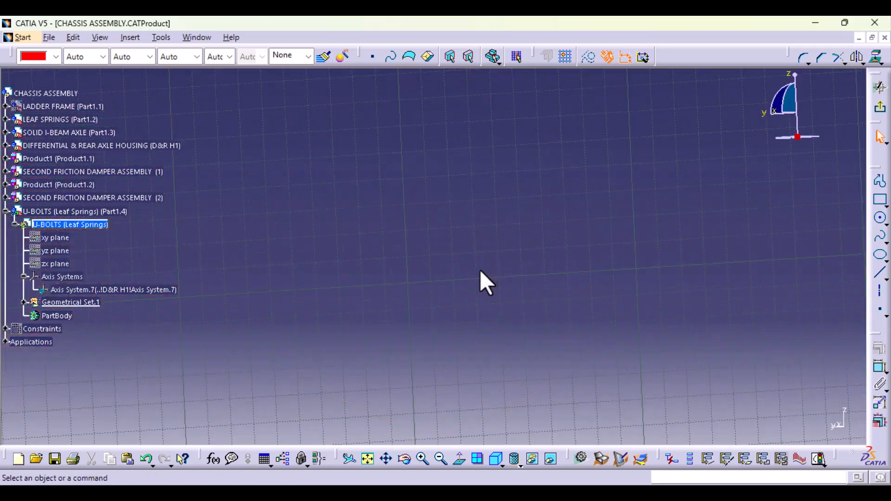
left_click(456, 460)
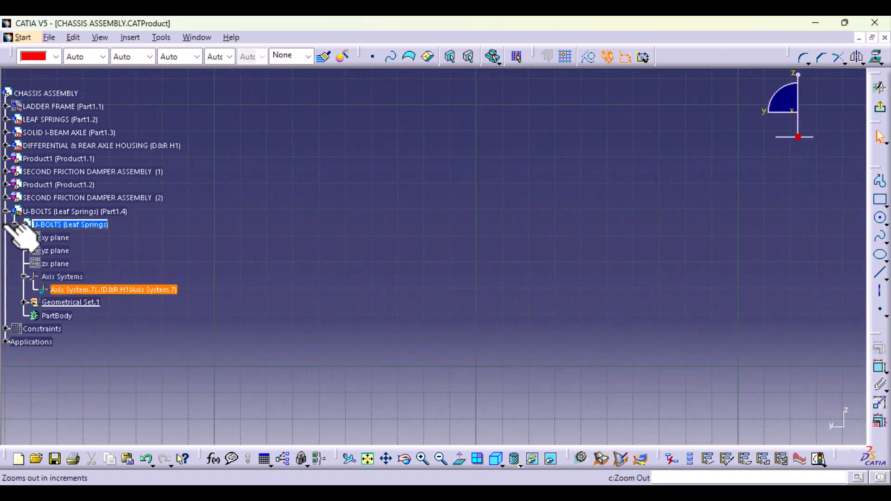
left_click(102, 290)
right_click(109, 290)
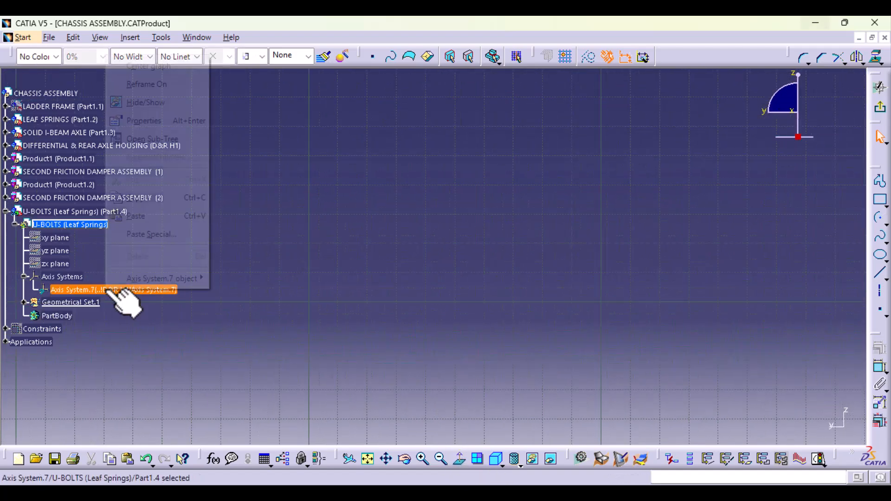
left_click(161, 88)
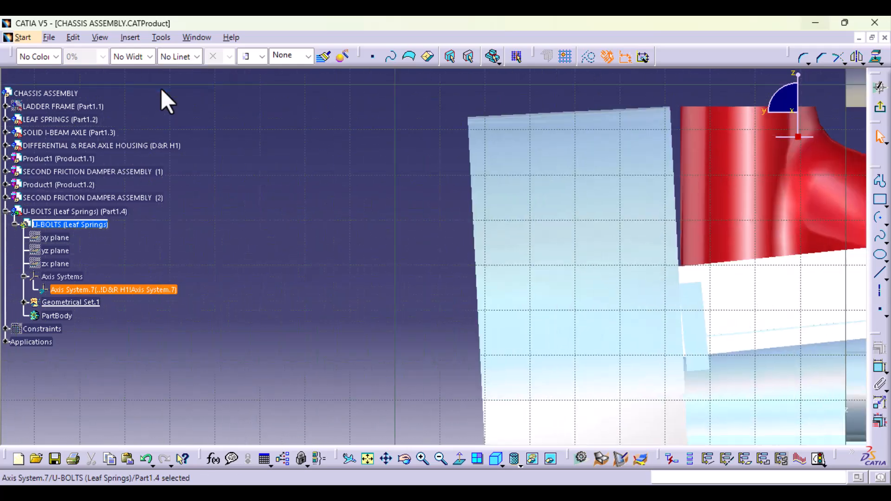
- Project the lowest edge of the linked leaf spring profile into the sketch as a construction element and restore the normal view
middle_click_drag(509, 175, 501, 271)
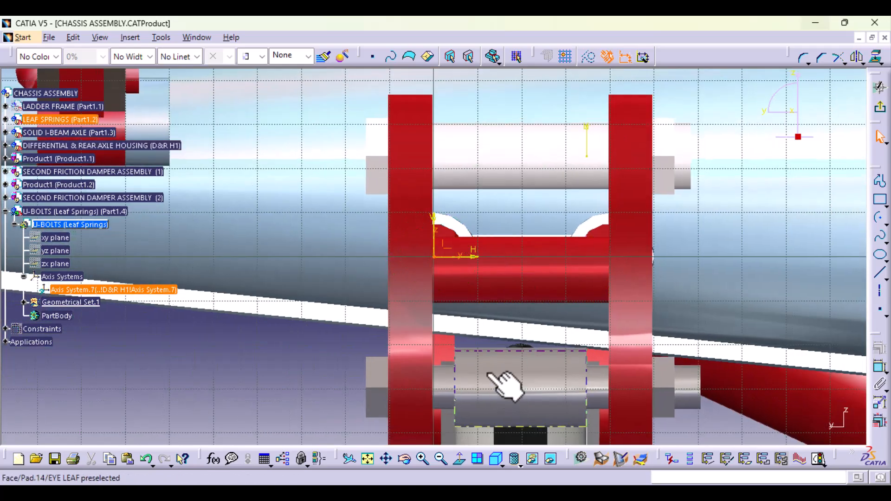
middle_click_drag(506, 385, 425, 252)
left_click(627, 396)
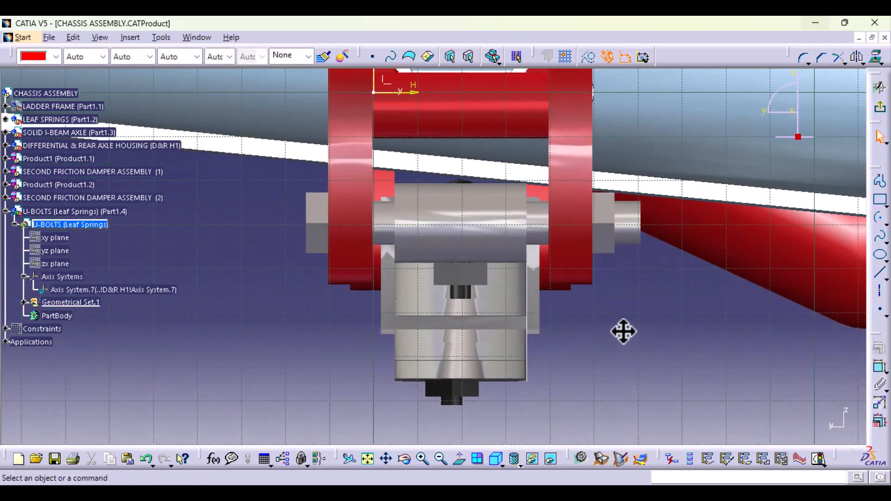
middle_click_drag(617, 339, 619, 380)
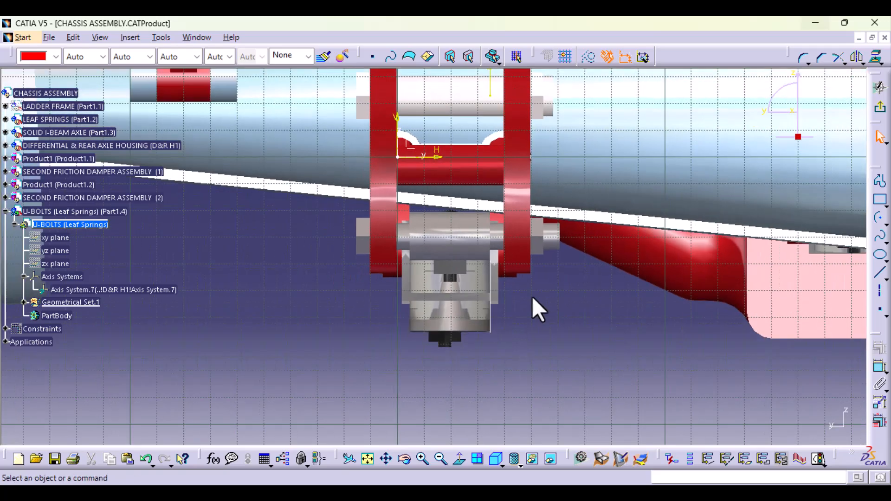
middle_click_drag(533, 297, 488, 353)
left_click(433, 353)
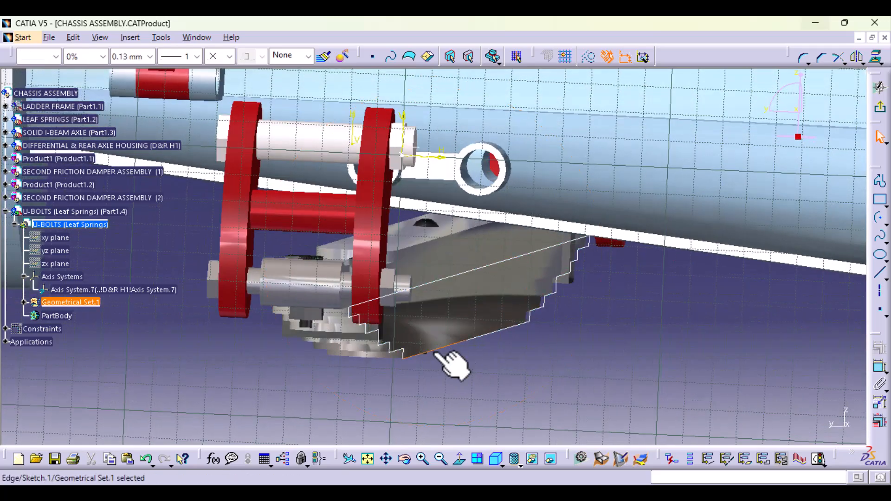
double_click(433, 353)
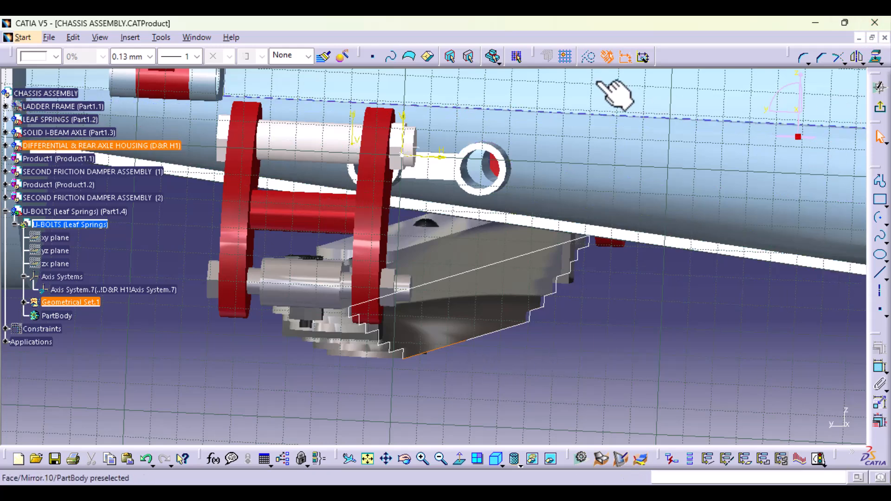
left_click(588, 57)
left_click(876, 57)
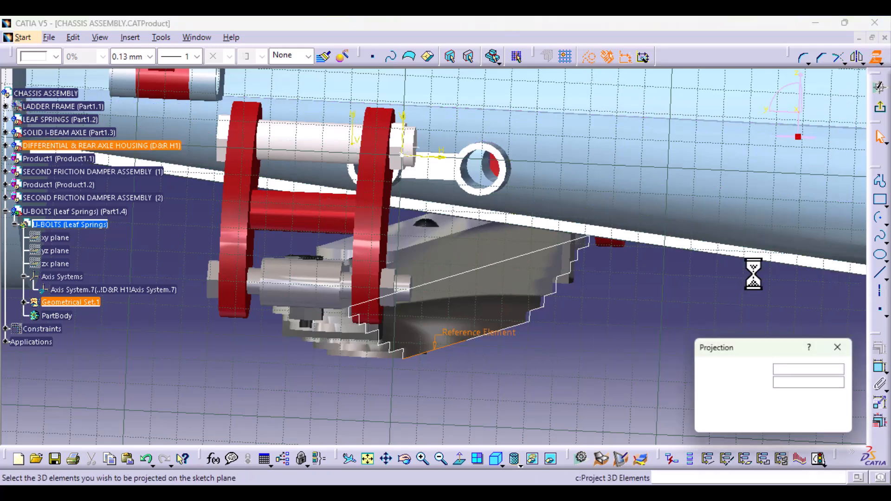
left_click(773, 421)
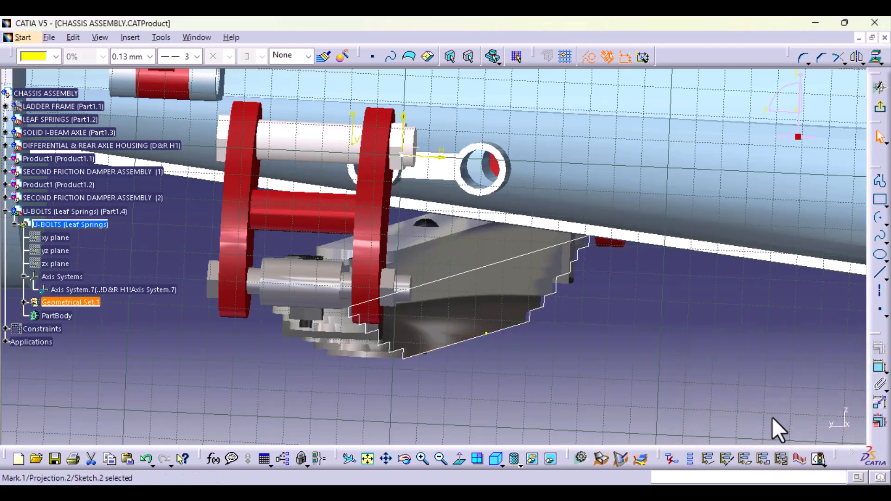
left_click(458, 462)
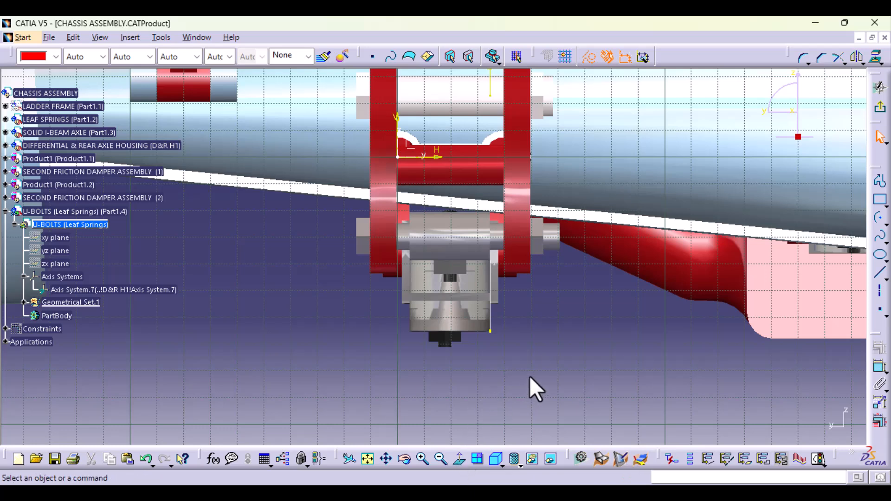
- Draw an axis from the projected point along the underside of the leaf spring stack and constrain it horizontal
left_click(588, 57)
left_click(879, 291)
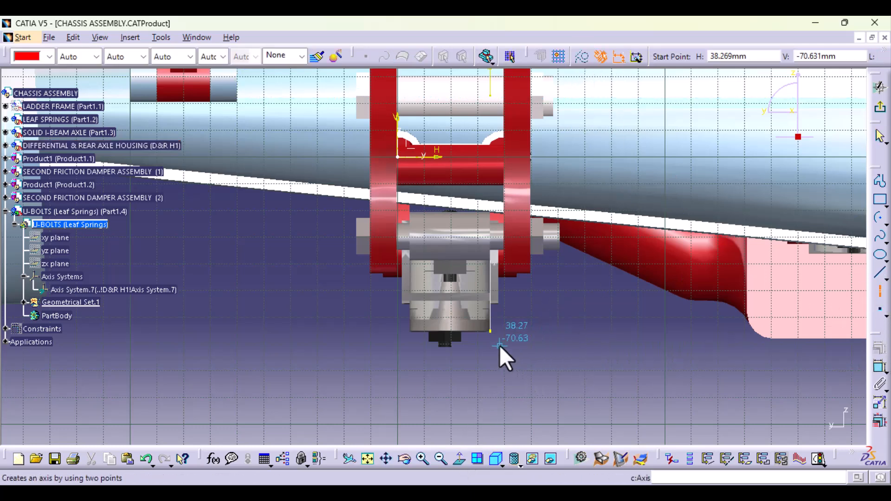
left_click(491, 332)
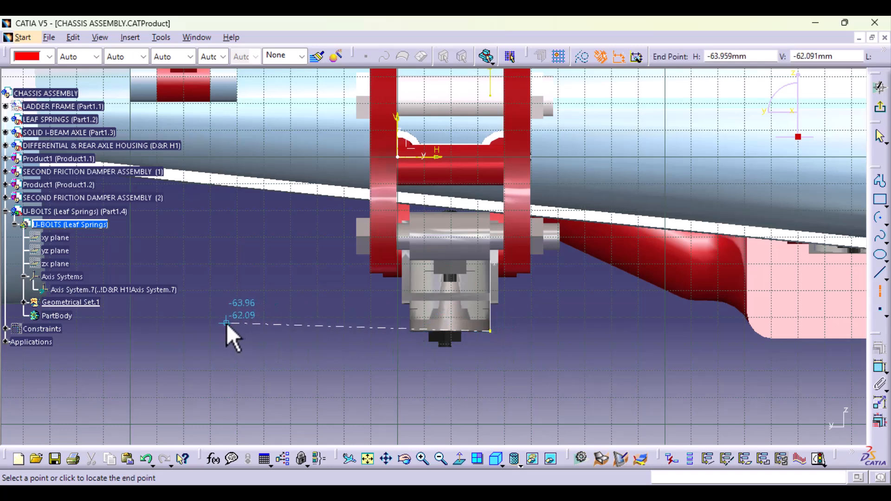
left_click(218, 334)
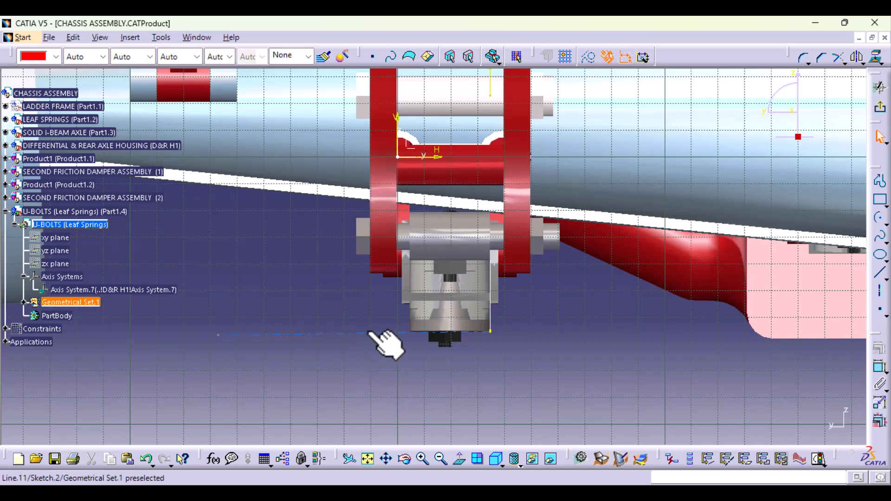
left_click(878, 349)
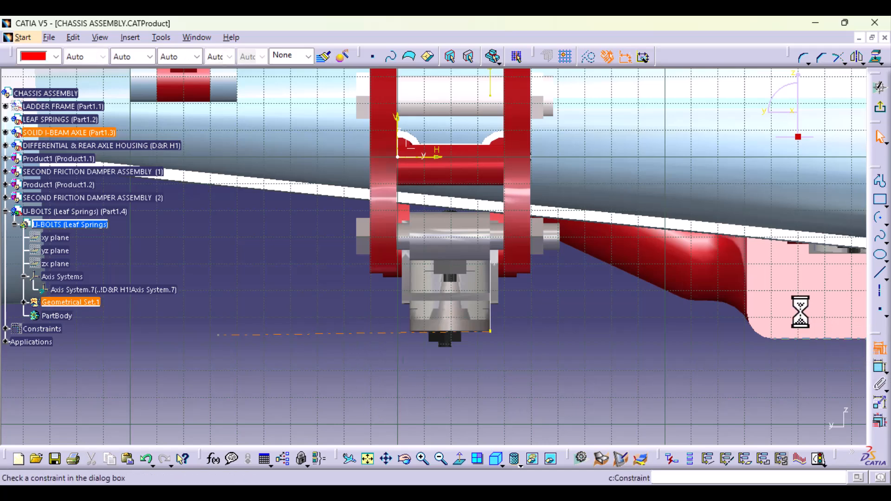
left_click(789, 308)
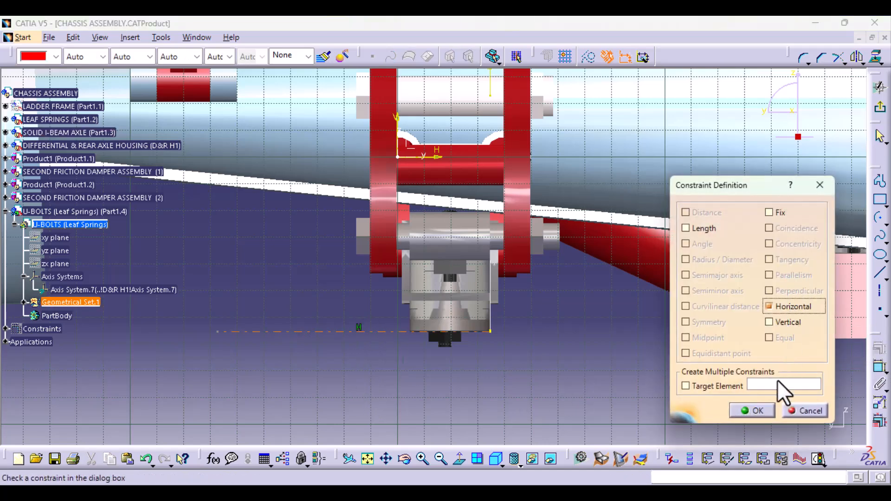
left_click(756, 412)
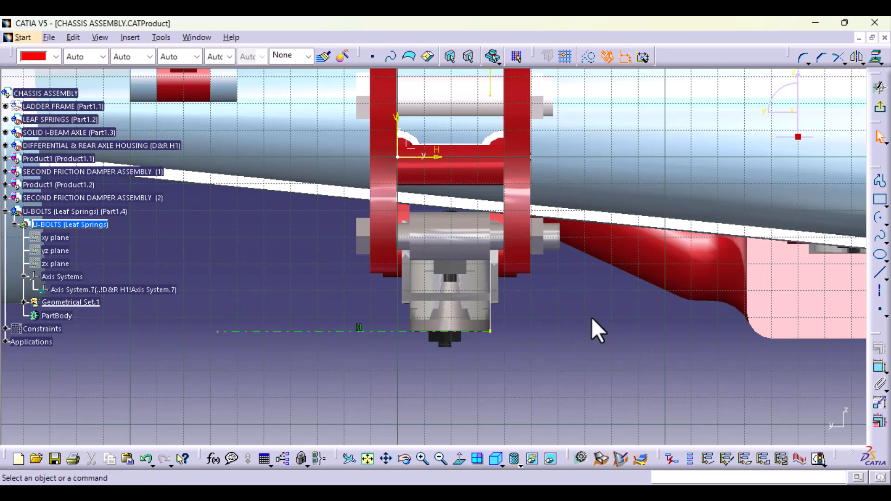
middle_click_drag(592, 317, 594, 297)
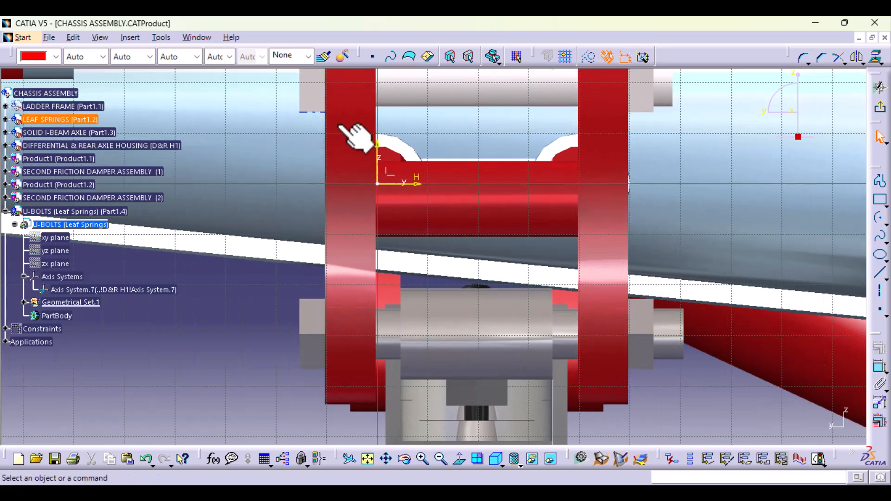
left_click(377, 184)
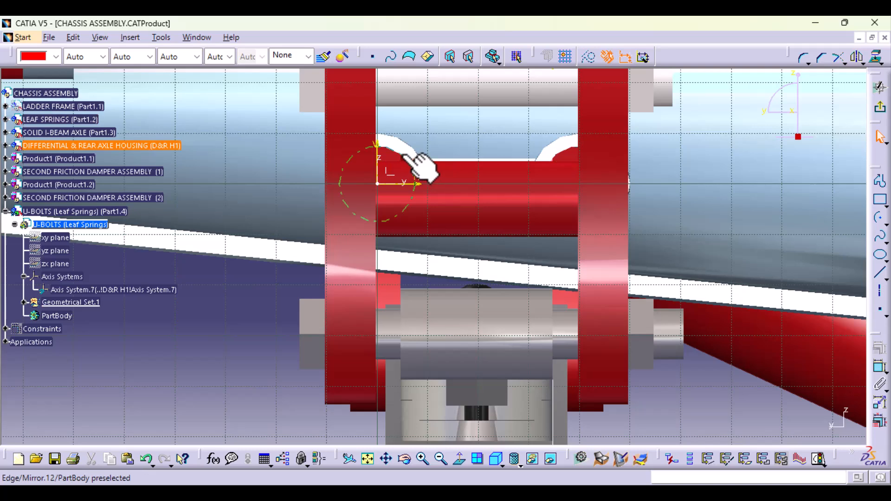
left_click(412, 147)
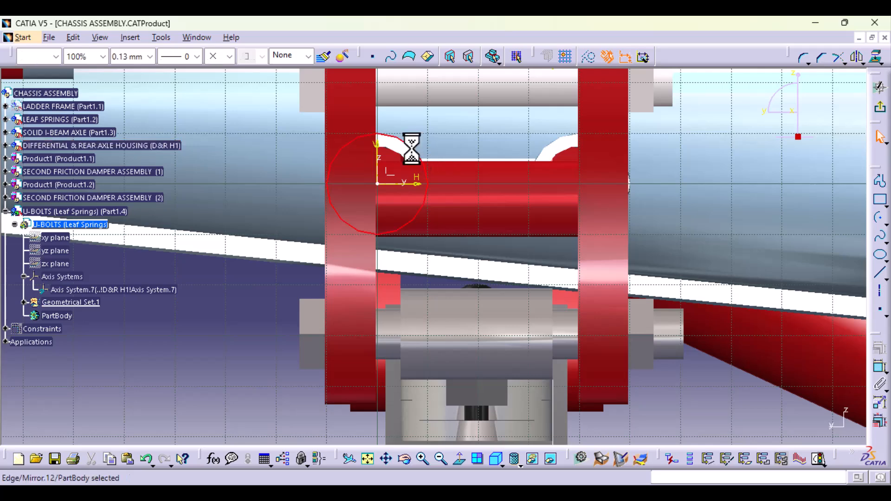
key("Delete")
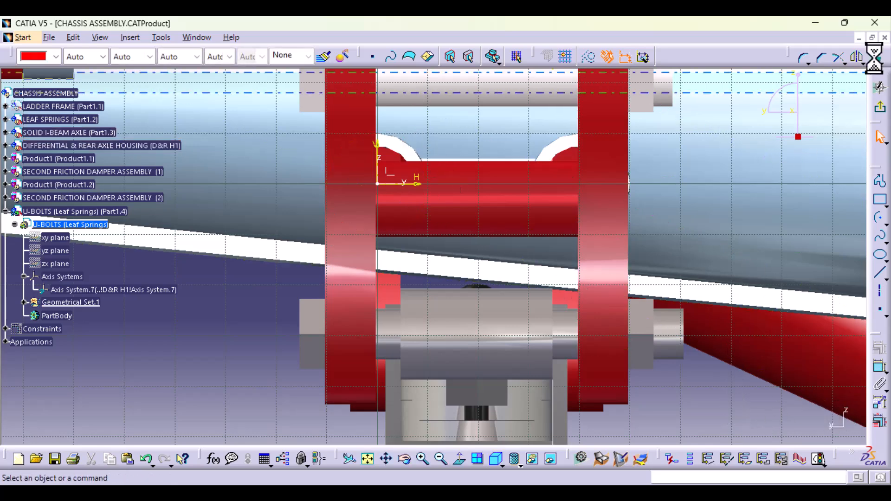
- Draw a circle centred on the sketch origin and set its diameter to 20 mm
left_click(885, 221)
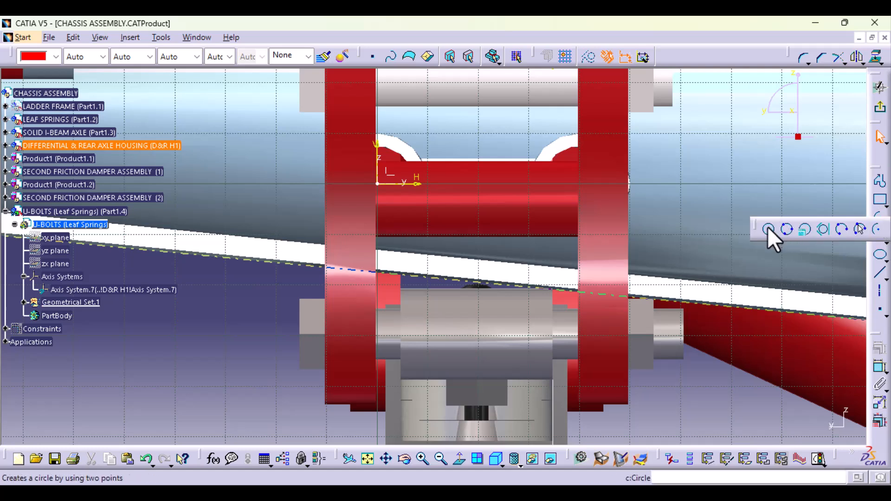
left_click(768, 228)
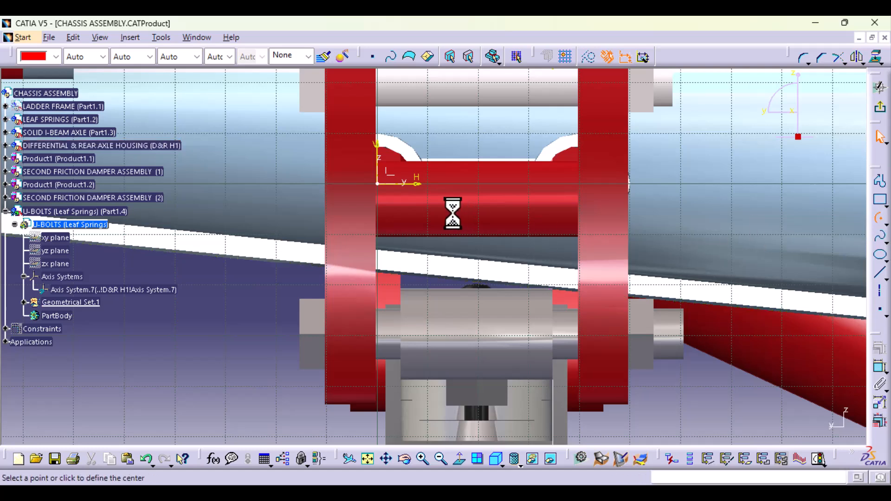
left_click(377, 184)
left_click(406, 217)
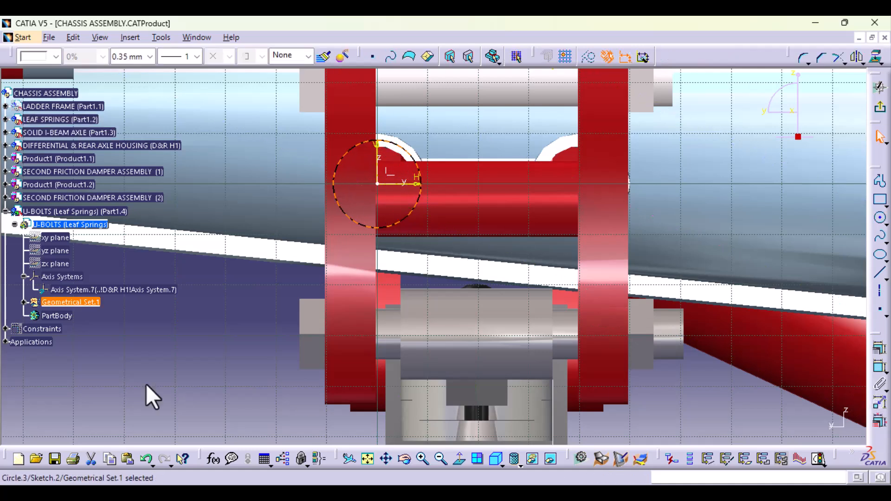
left_click(880, 367)
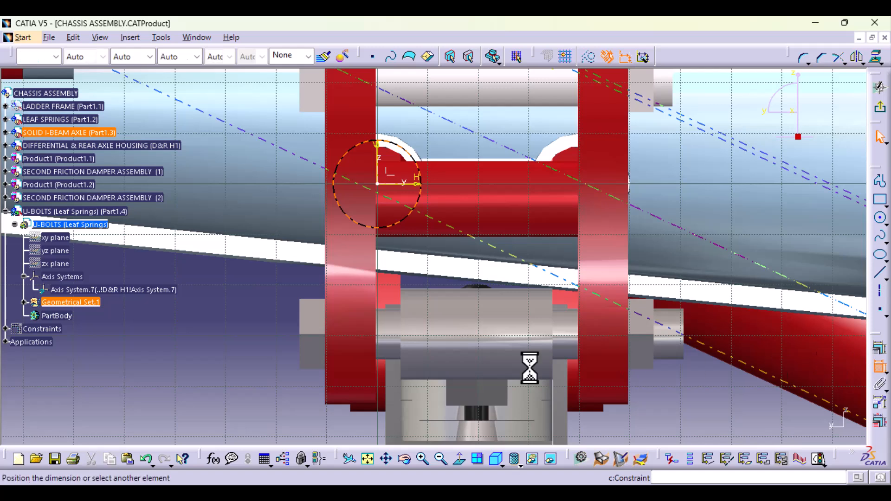
left_click(269, 311)
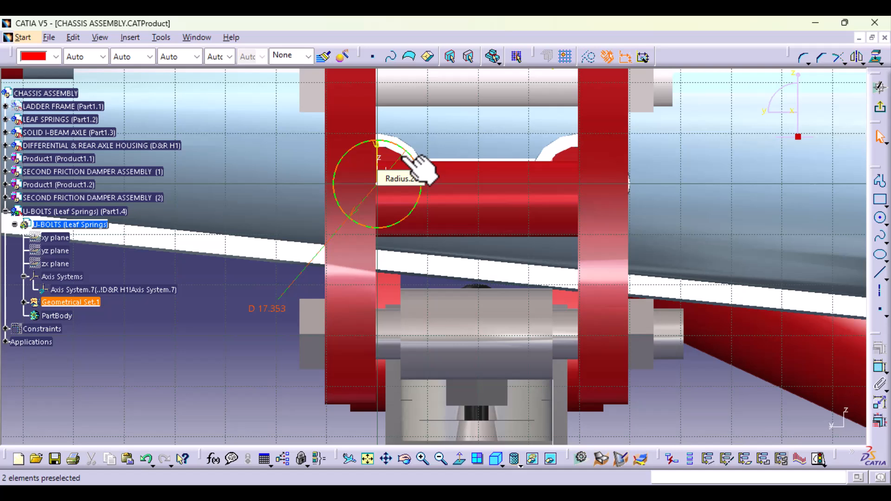
double_click(268, 310)
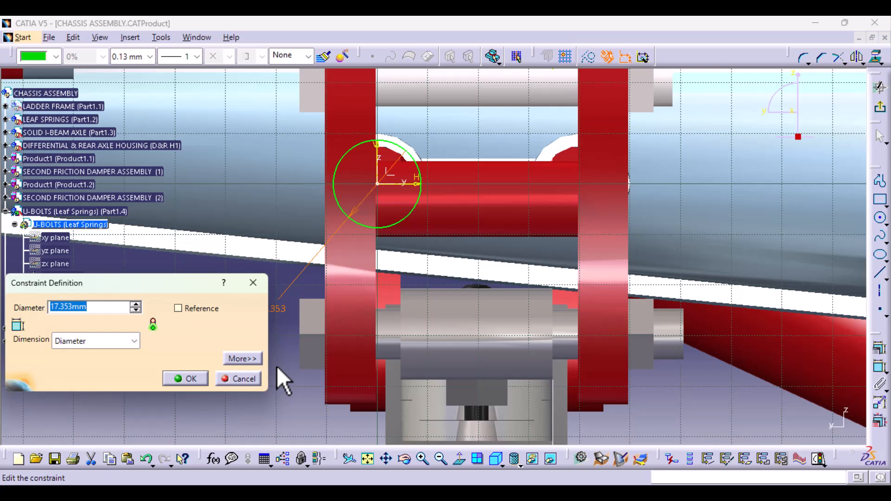
key("Return")
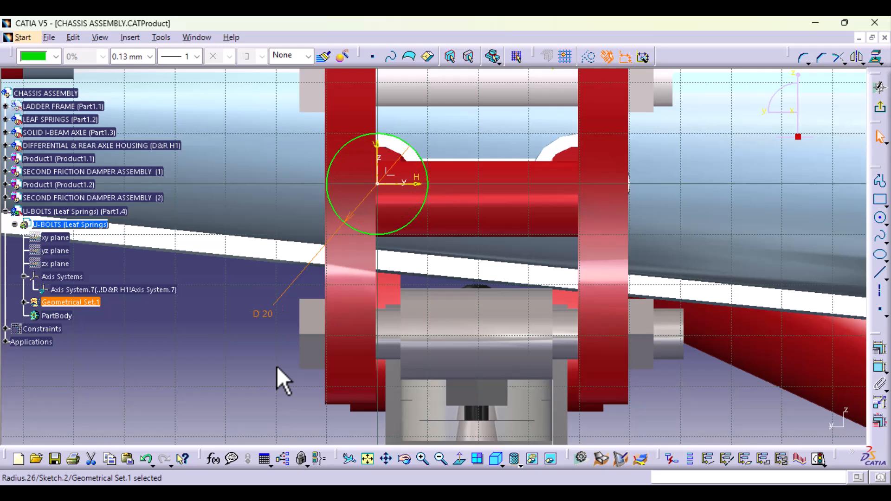
- Draw a vertical axis about 92 mm long at about H 19.56 mm, running down the leaf spring's middle from V 9.91 mm
middle_click_drag(453, 354, 459, 406)
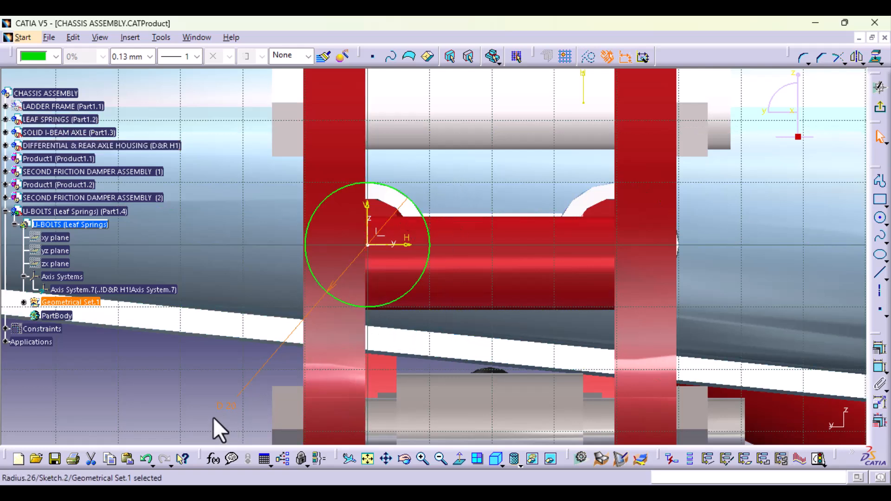
middle_click_drag(470, 327, 430, 398)
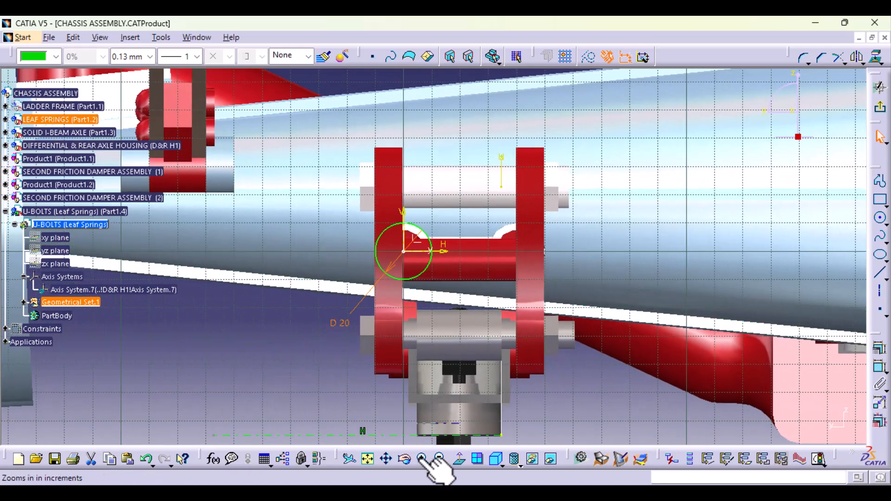
middle_click_drag(355, 413, 358, 375)
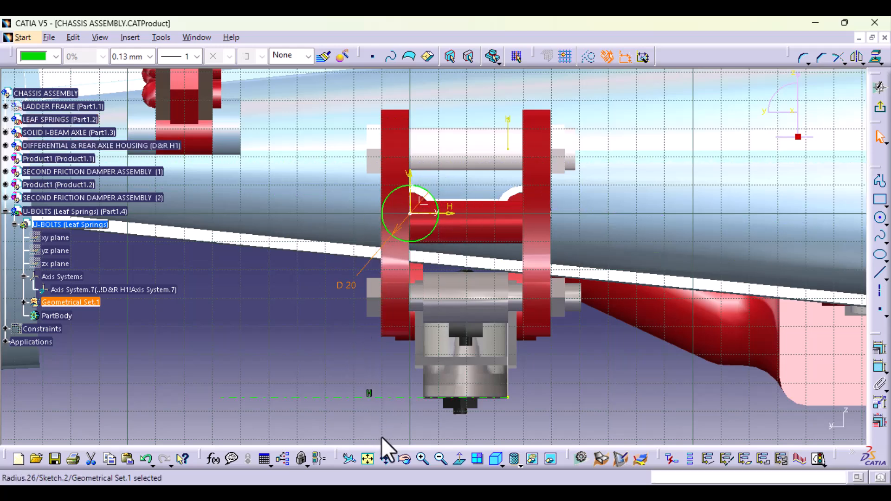
middle_click_drag(441, 395, 438, 357)
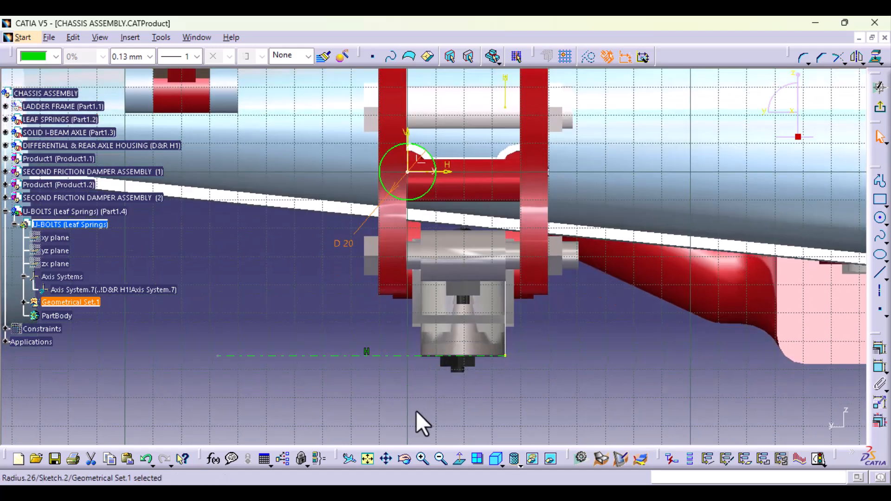
middle_click_drag(416, 407, 433, 384)
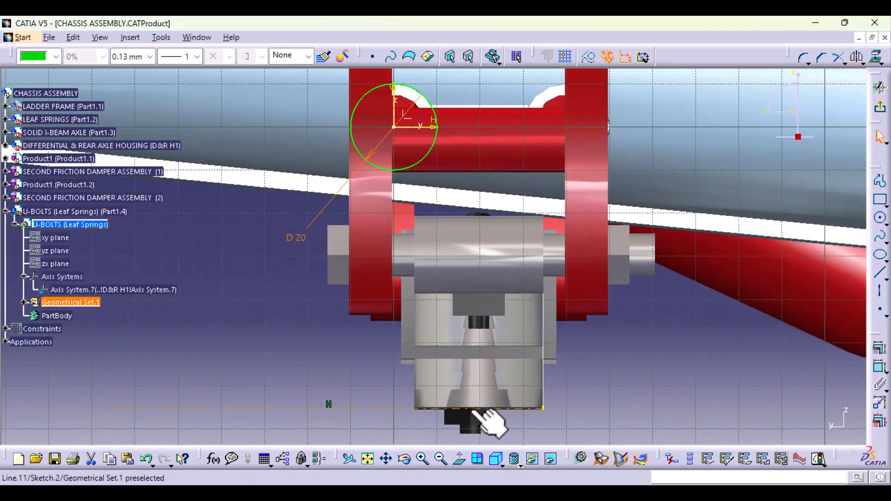
left_click(835, 405)
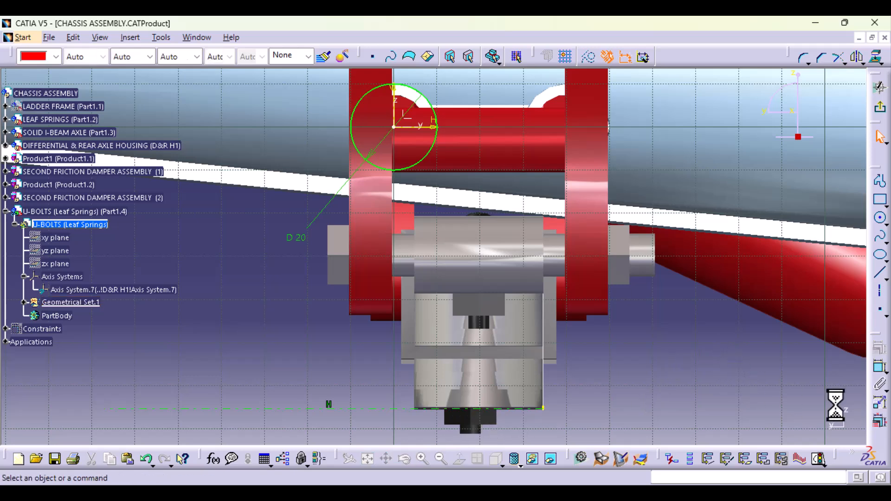
left_click(880, 274)
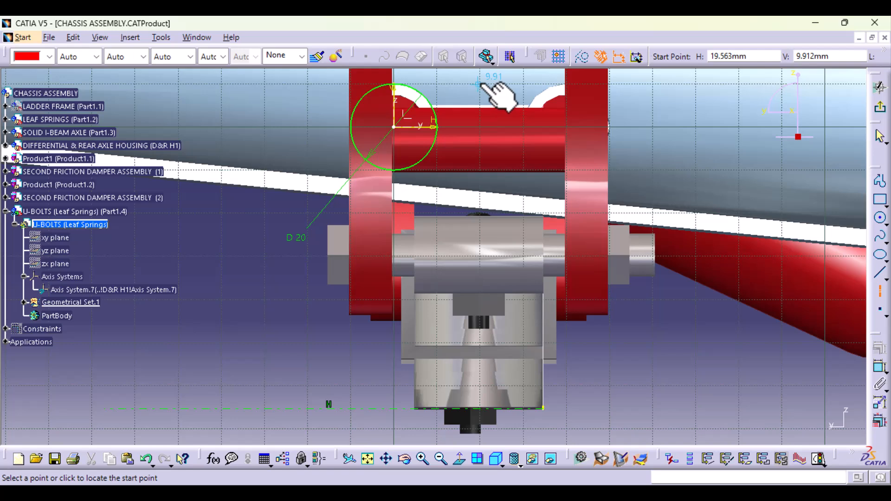
left_click(478, 84)
middle_click_drag(494, 368, 506, 239)
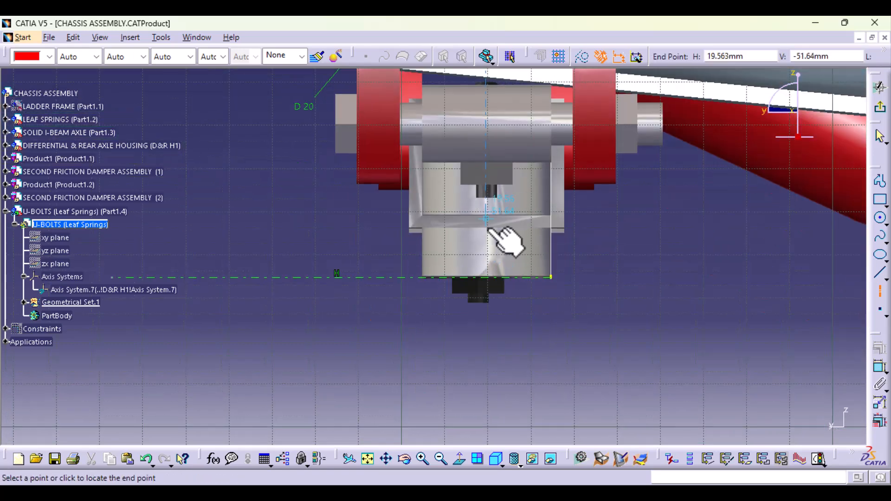
left_click(489, 351)
- Dimension the vertical axis from the sketch's V axis and set the offset to 20 mm
middle_click_drag(585, 279, 603, 437)
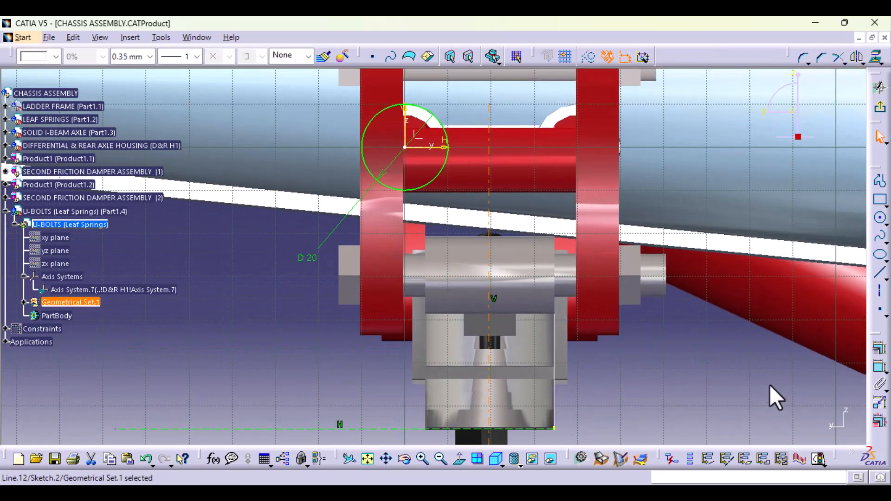
left_click(878, 366)
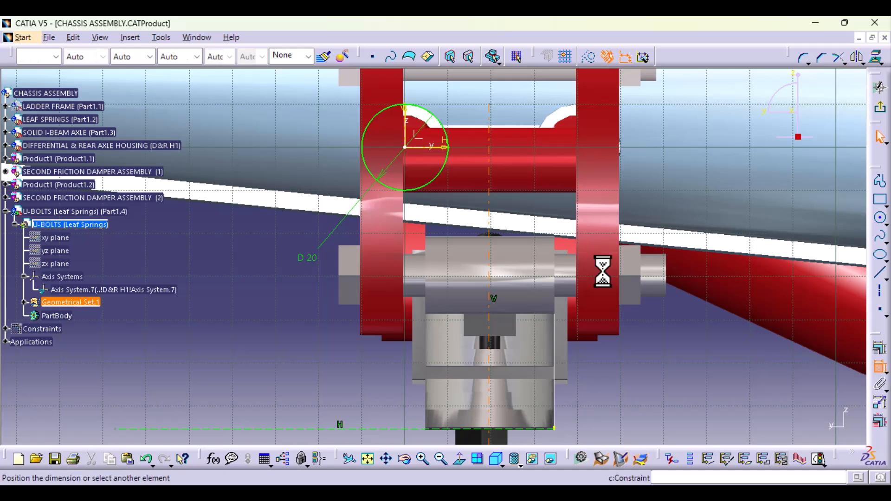
left_click(408, 139)
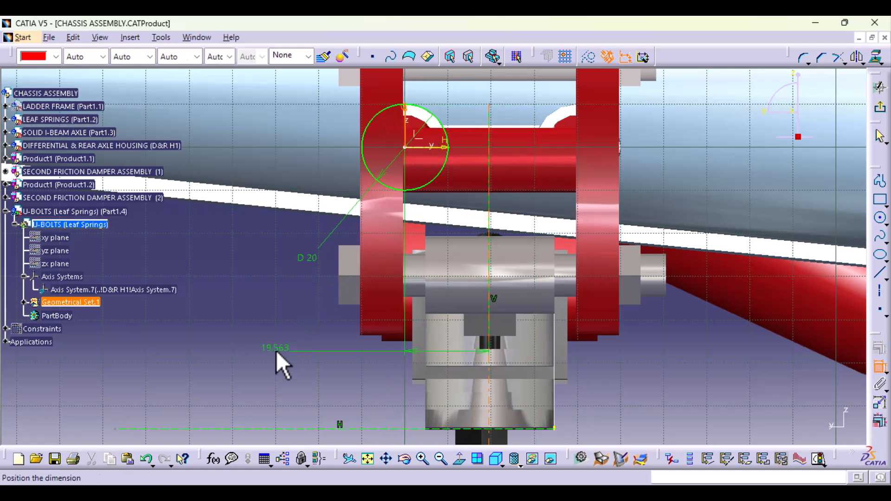
left_click(633, 359)
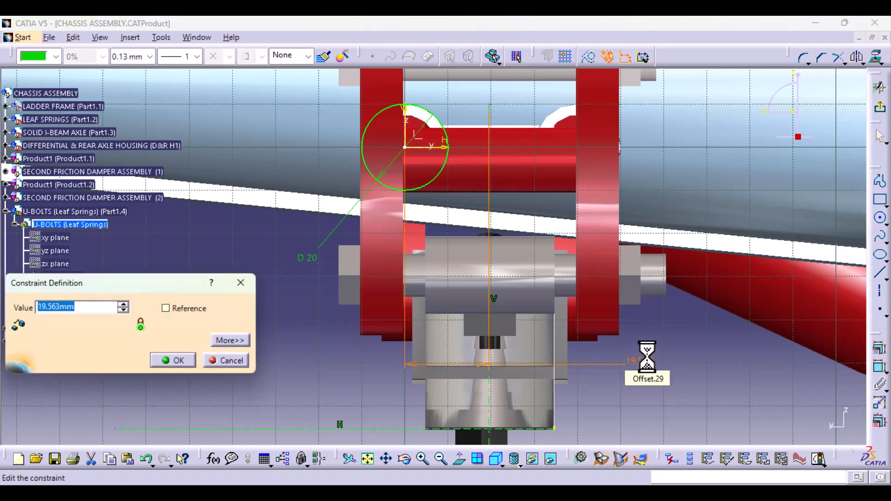
type("20")
key("Return")
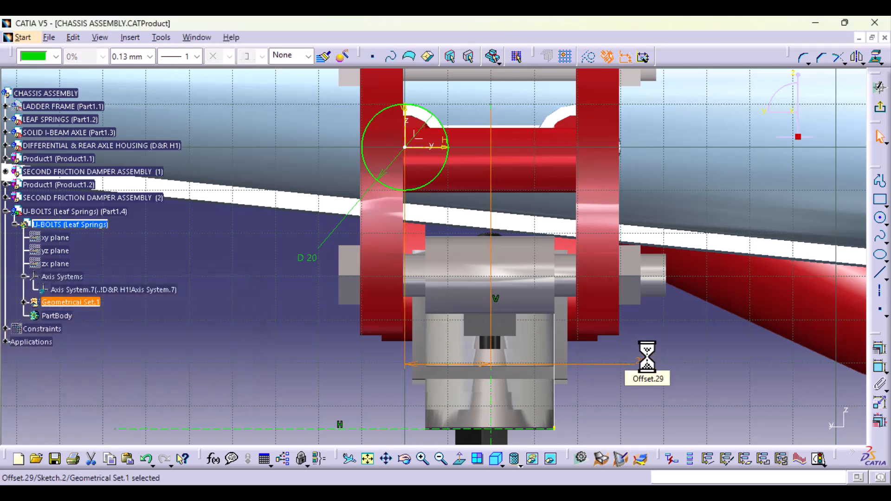
left_click(717, 357)
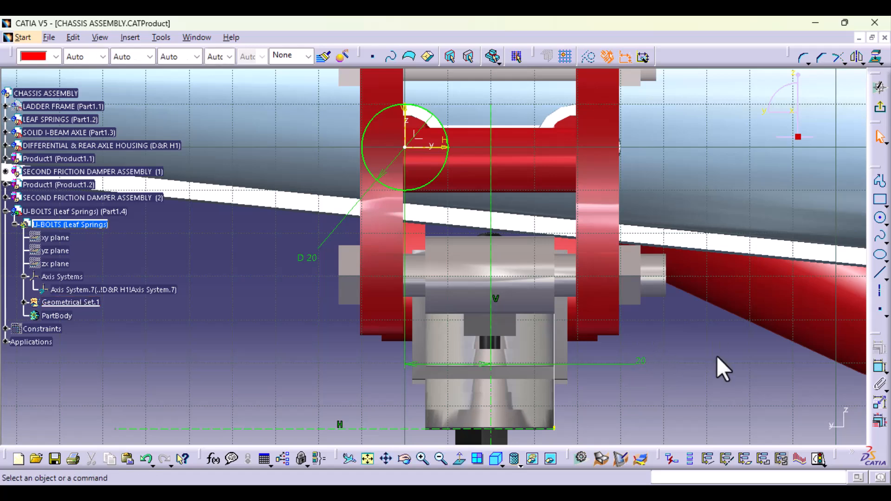
- Reposition the 20 mm offset dimension so it sits below the leaf spring stack
middle_click_drag(614, 395, 611, 283)
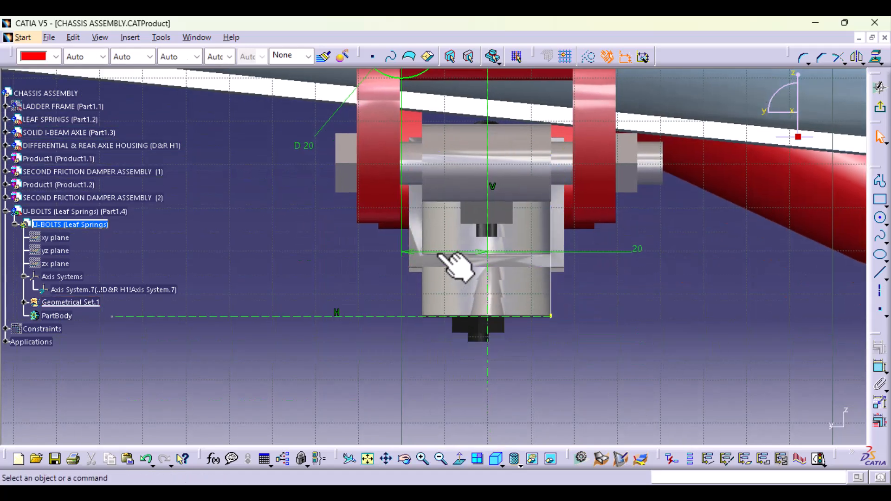
double_click(445, 254)
left_click_drag(416, 333, 410, 377)
left_click(655, 327)
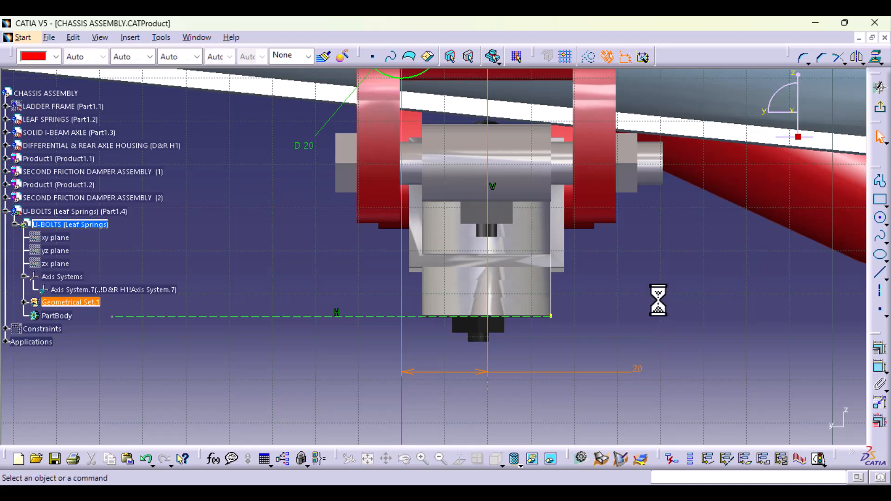
middle_click_drag(640, 252, 632, 311)
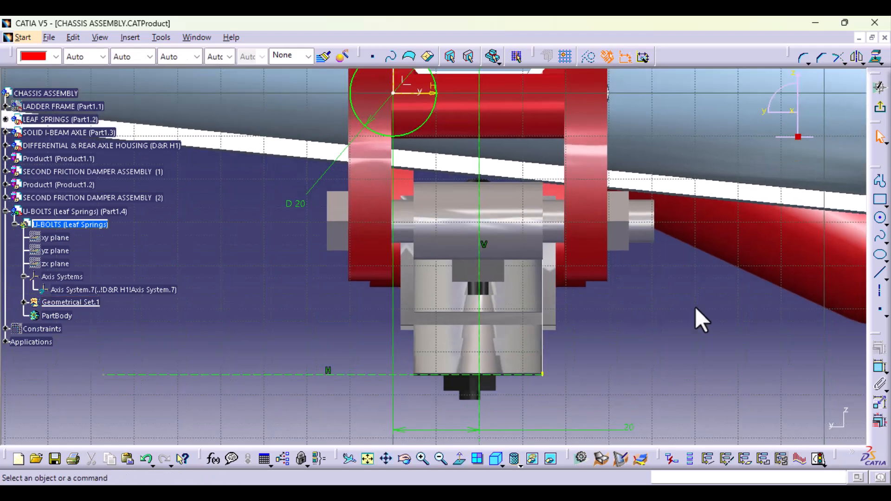
- Draw a profile from the axes' intersection, about 16 mm horizontally toward the V axis and vertically up to the 20 mm circle
left_click(879, 182)
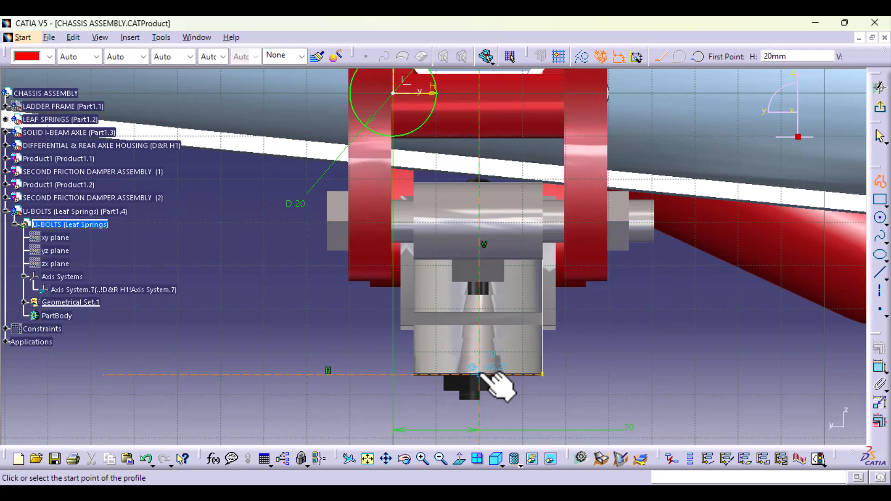
middle_click_drag(484, 412, 426, 224)
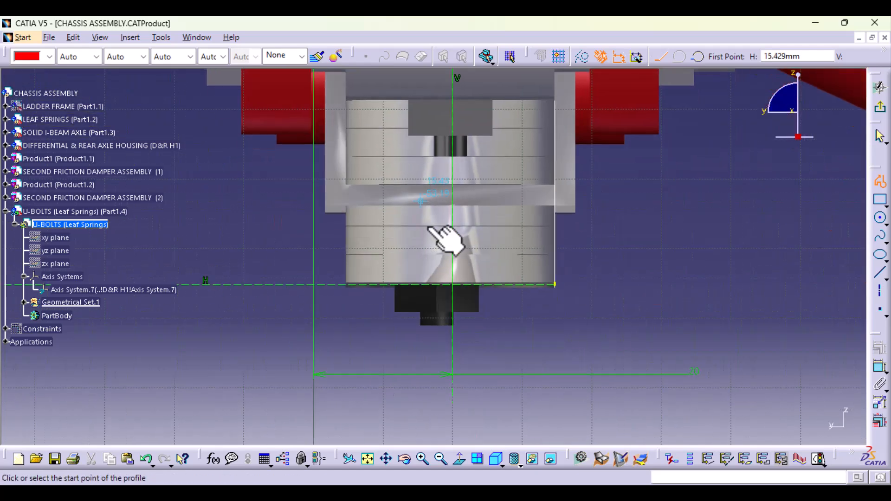
left_click(455, 285)
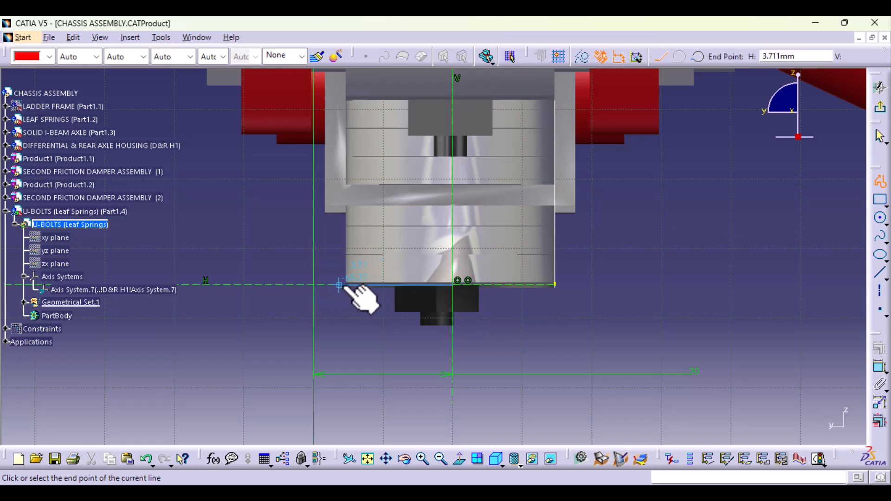
left_click(344, 285)
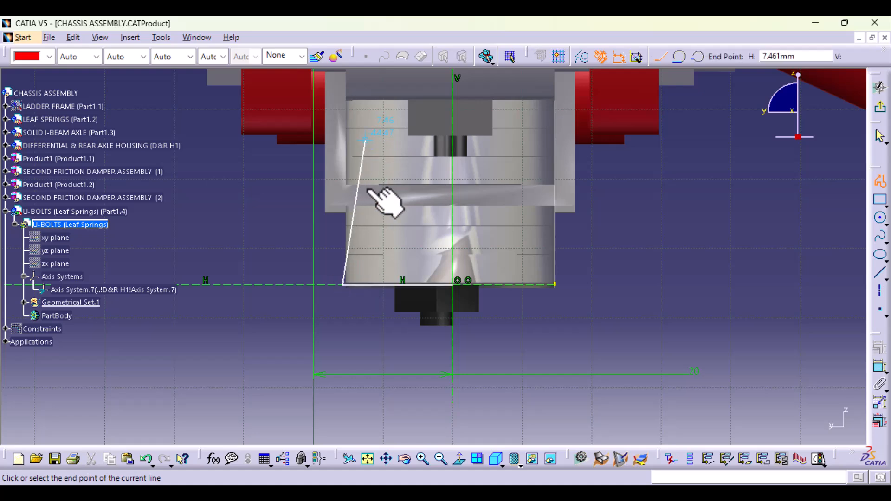
middle_click_drag(370, 190, 384, 397)
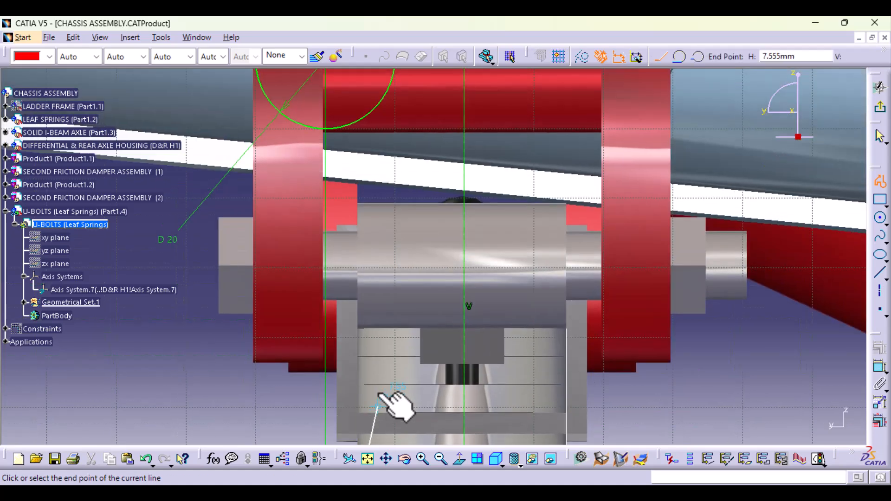
left_click(354, 122)
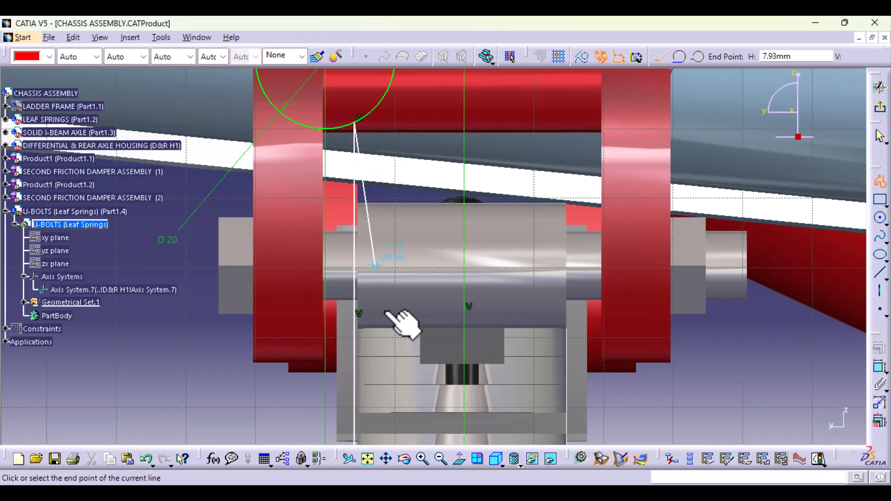
left_click(880, 182)
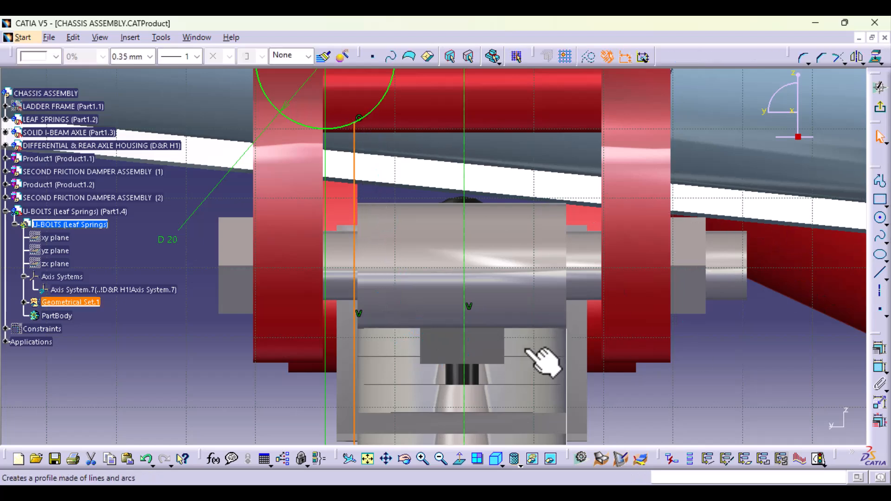
middle_click_drag(538, 358, 521, 152)
left_click(720, 319)
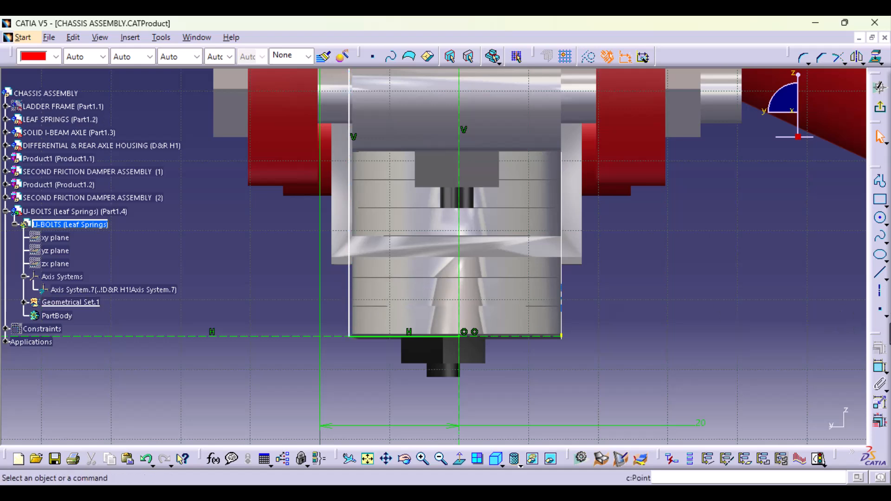
- Dimension the distance between the profile's vertical line and the vertical axis, and delete that dimension
left_click(880, 367)
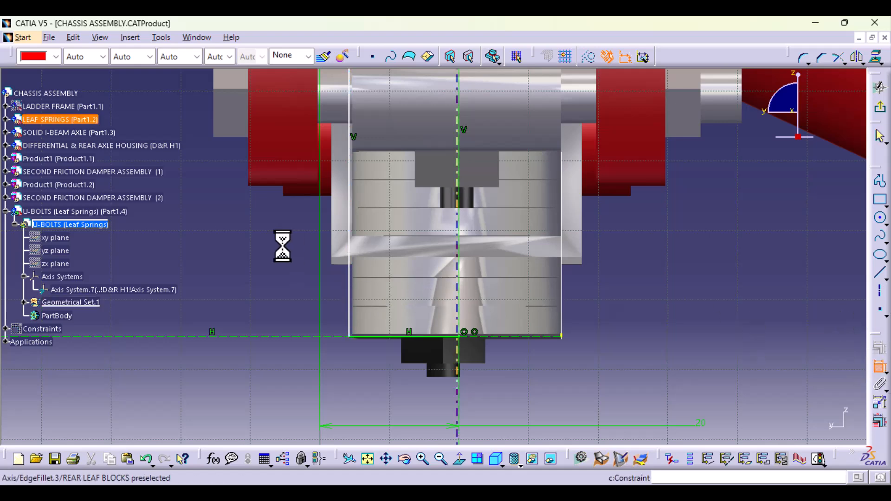
left_click(351, 284)
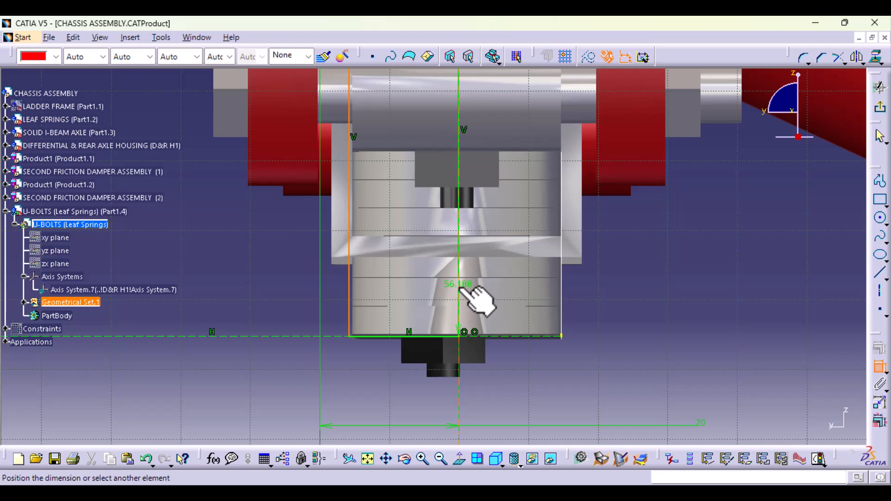
left_click(458, 297)
left_click(388, 408)
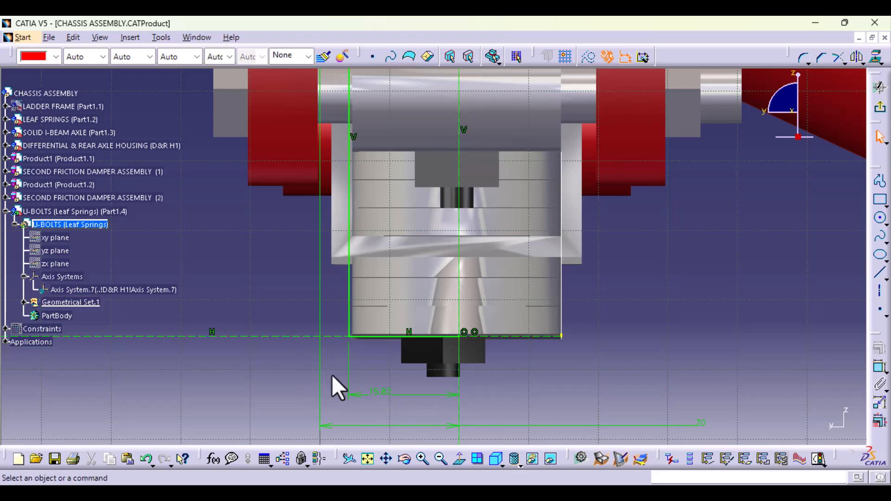
left_click(385, 394)
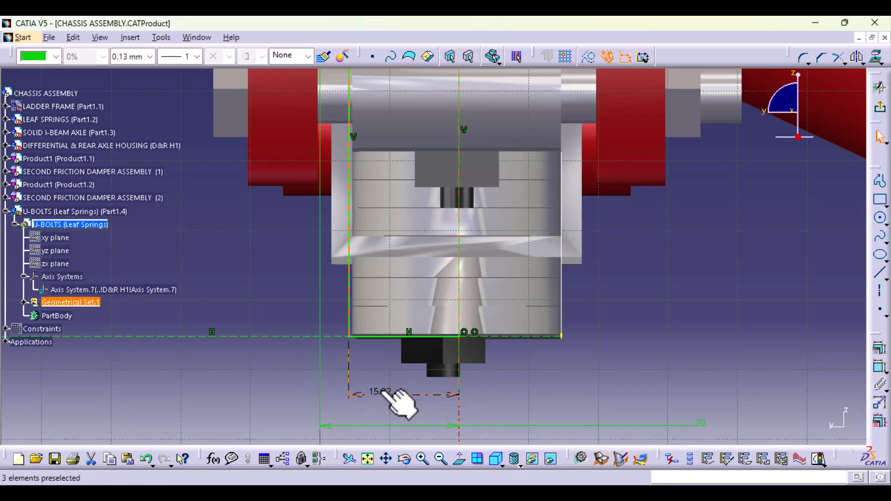
- Move the profile's vertical line onto the sketch's V axis and constrain the two as coincident
middle_click_drag(404, 142, 406, 355)
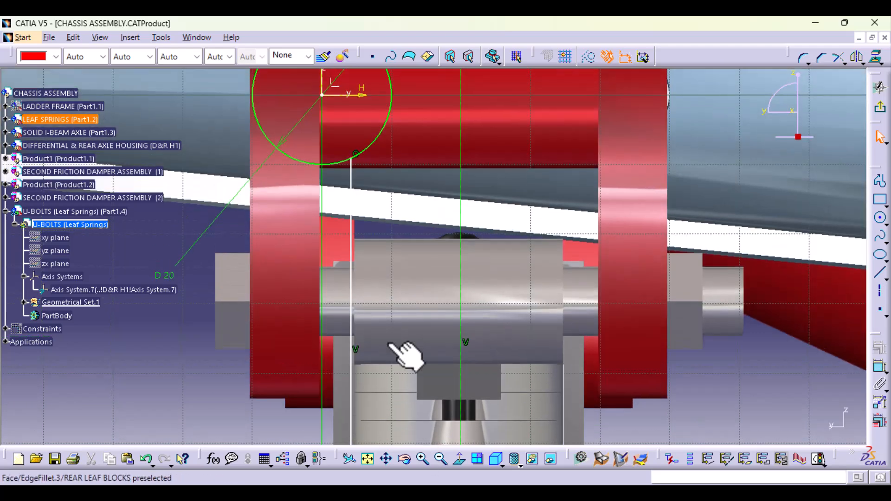
left_click_drag(353, 235, 323, 237)
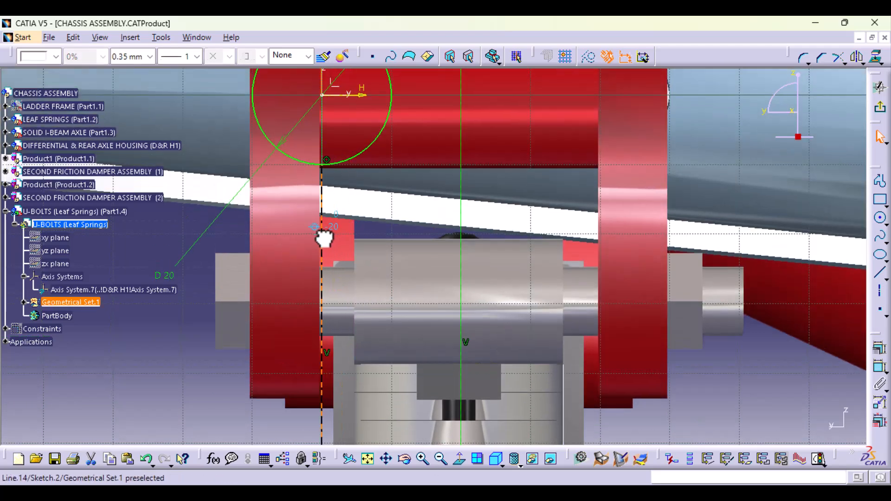
middle_click_drag(434, 285, 420, 381)
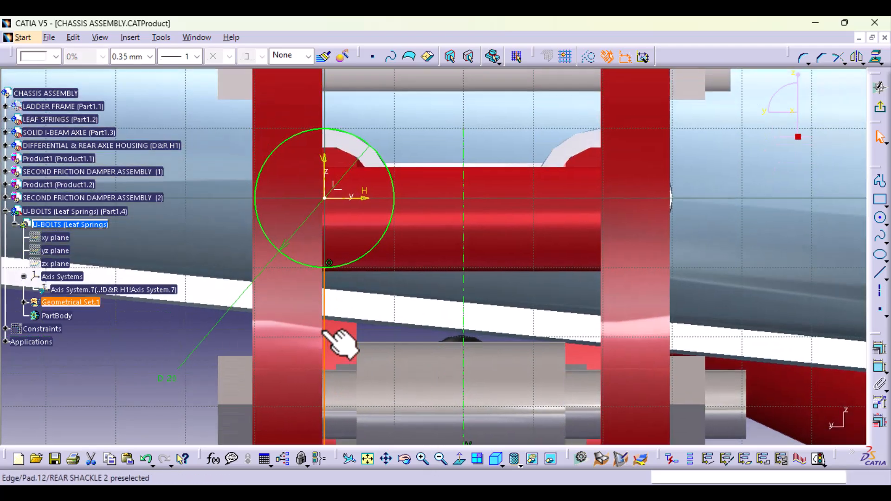
left_click(325, 183, "ctrl")
left_click(879, 348)
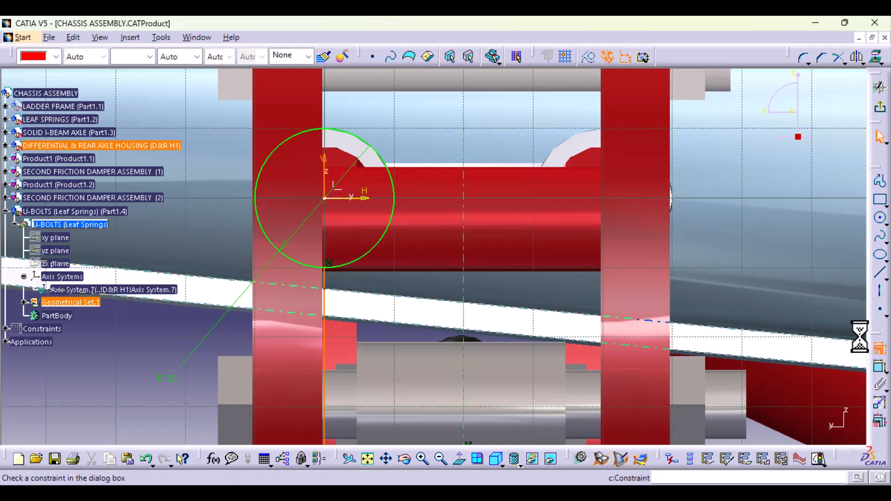
left_click(795, 229)
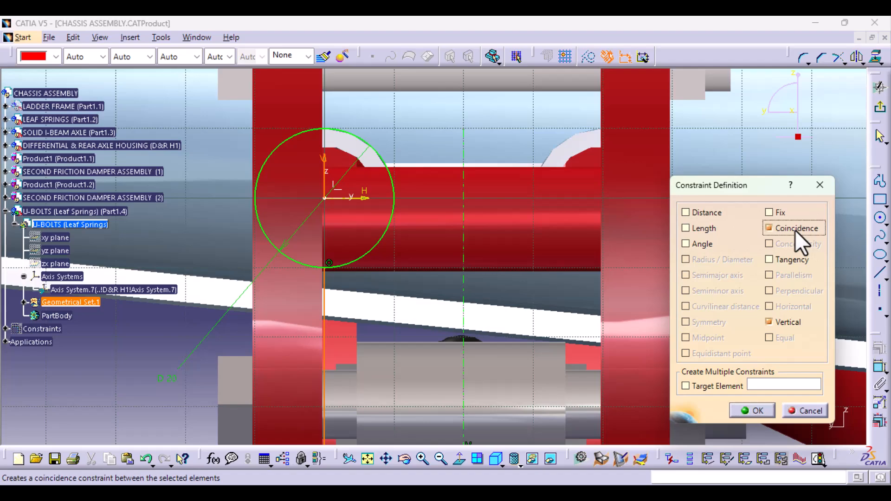
left_click(755, 410)
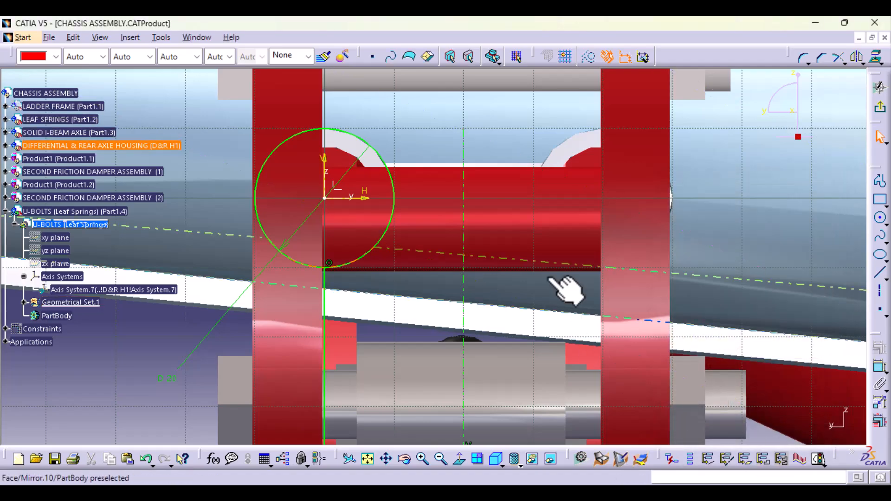
mouse_move(563, 285)
middle_mouse_down()
mouse_move(517, 398)
mouse_move(501, 362)
mouse_move(496, 289)
middle_mouse_up()
middle_click_drag(495, 289, 491, 161)
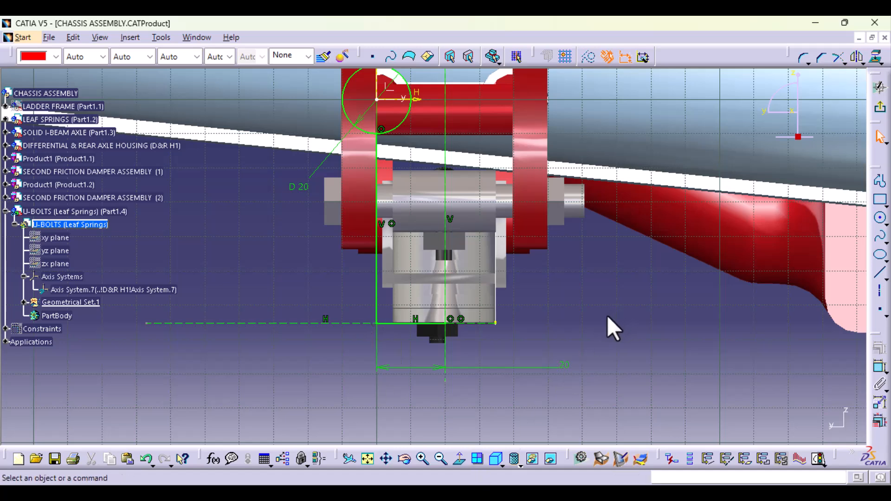
middle_click_drag(583, 253, 570, 306)
mouse_move(564, 394)
middle_mouse_down()
mouse_move(545, 274)
mouse_move(553, 303)
middle_mouse_up()
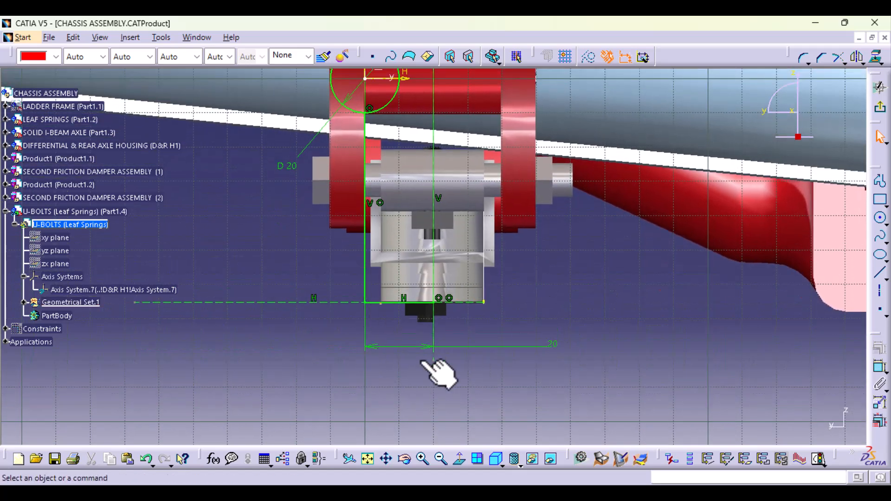
middle_click_drag(550, 232, 550, 298)
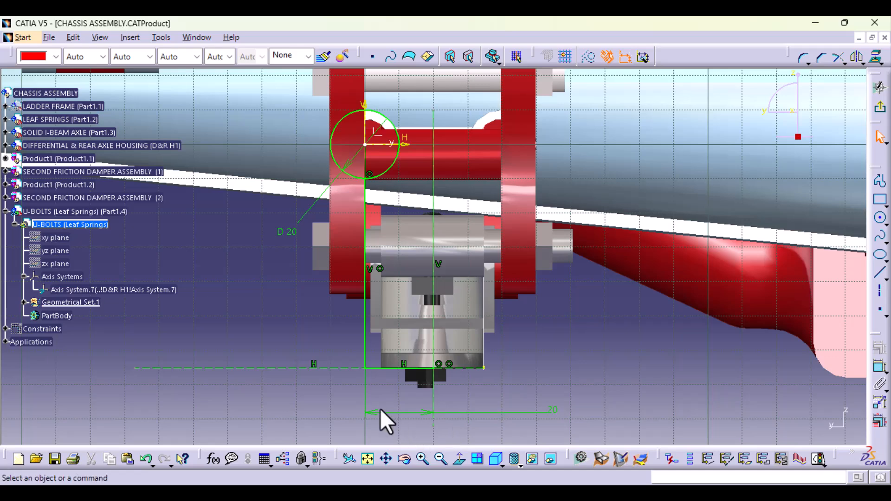
- Round the corner between the profile's vertical and horizontal lines with a radius of about 2.9 mm
middle_click_drag(381, 403, 384, 335)
middle_click_drag(394, 383, 433, 213)
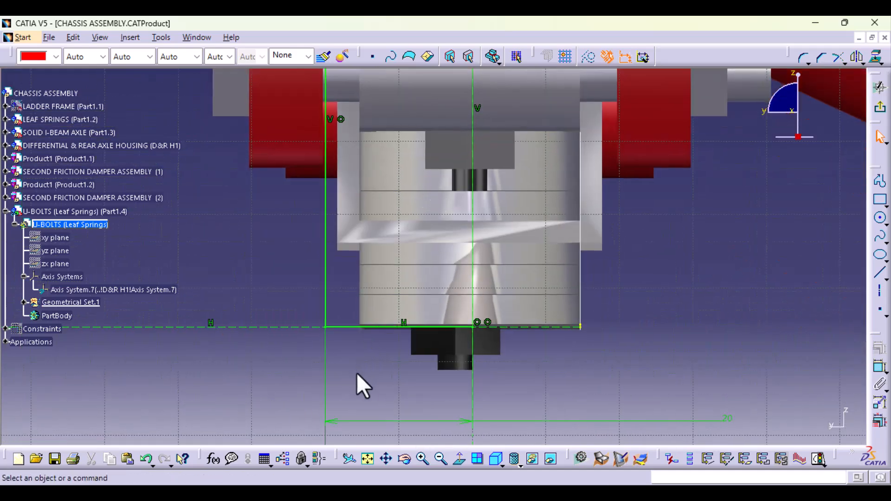
mouse_move(357, 373)
middle_mouse_down()
mouse_move(391, 318)
mouse_move(418, 328)
middle_mouse_up()
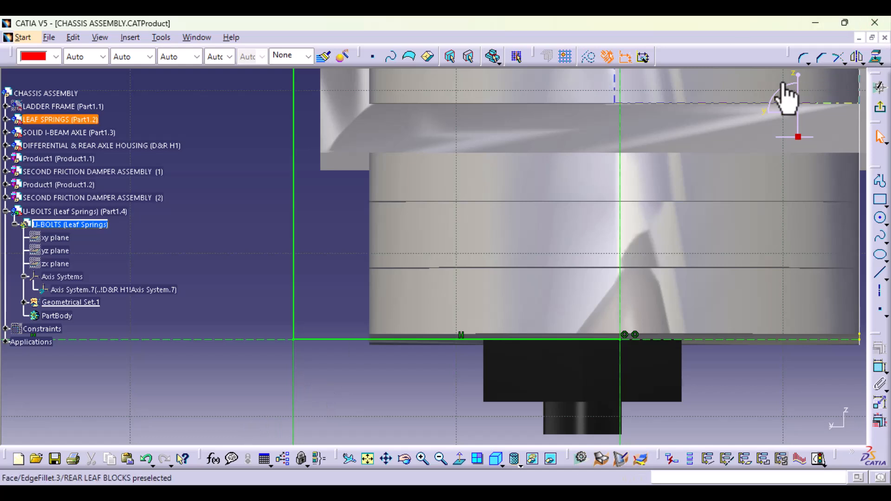
left_click(803, 58)
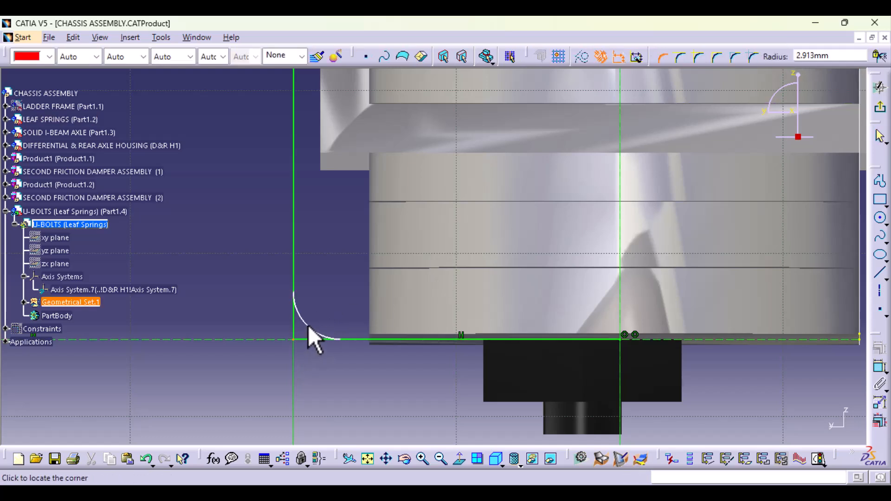
left_click(307, 326)
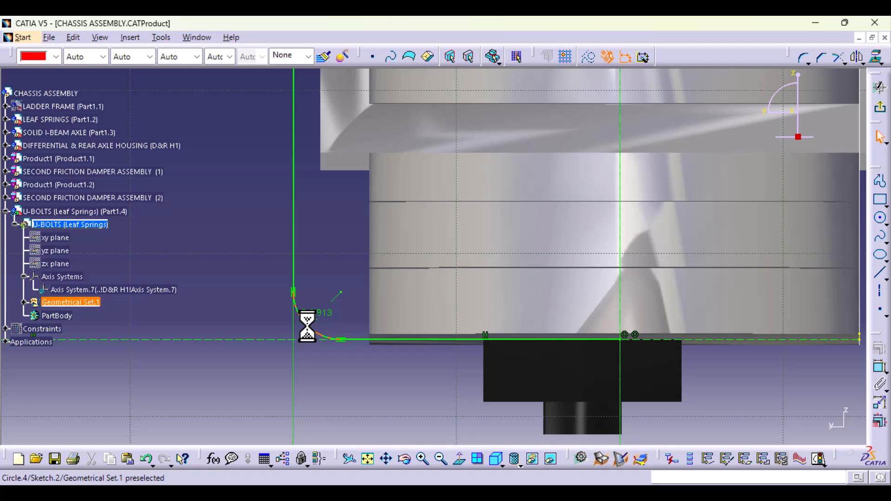
middle_click_drag(370, 202, 360, 353)
middle_click_drag(464, 226, 449, 276)
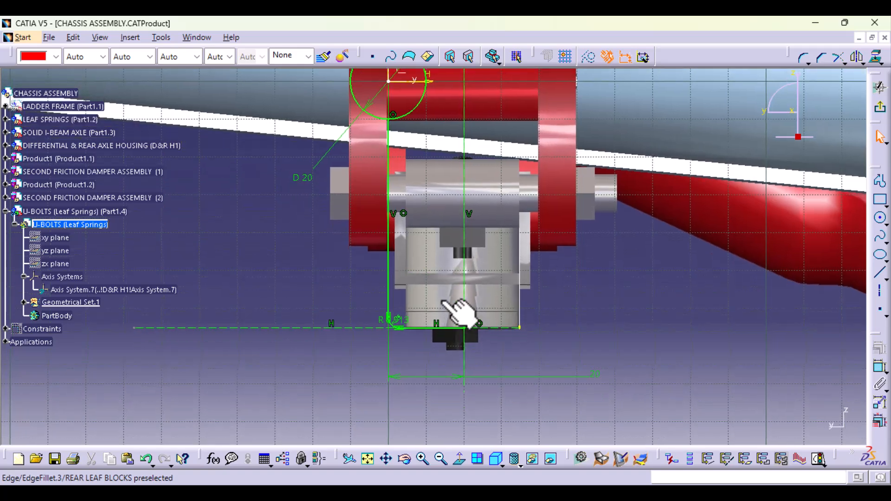
- Delete the coincidence holding the profile's horizontal line on the leaf spring block's lower edge and move the line below that edge
mouse_move(429, 381)
middle_mouse_down()
mouse_move(420, 232)
mouse_move(431, 211)
middle_mouse_up()
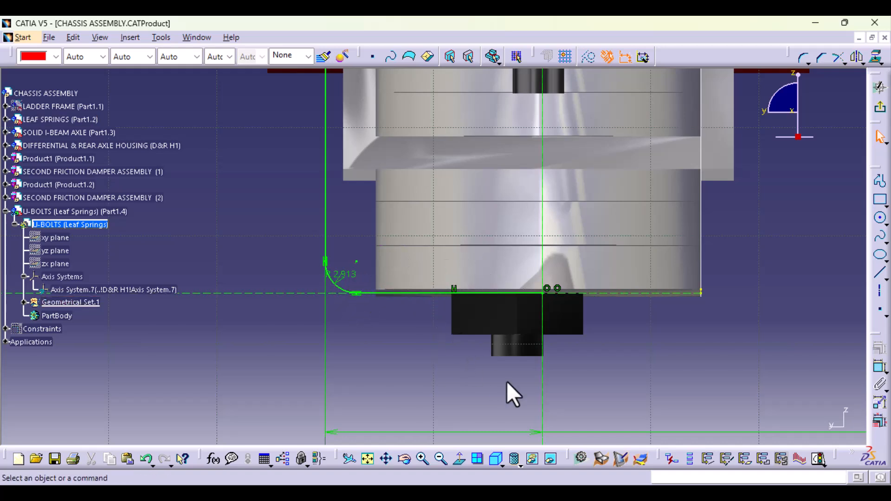
middle_click_drag(493, 227, 492, 232)
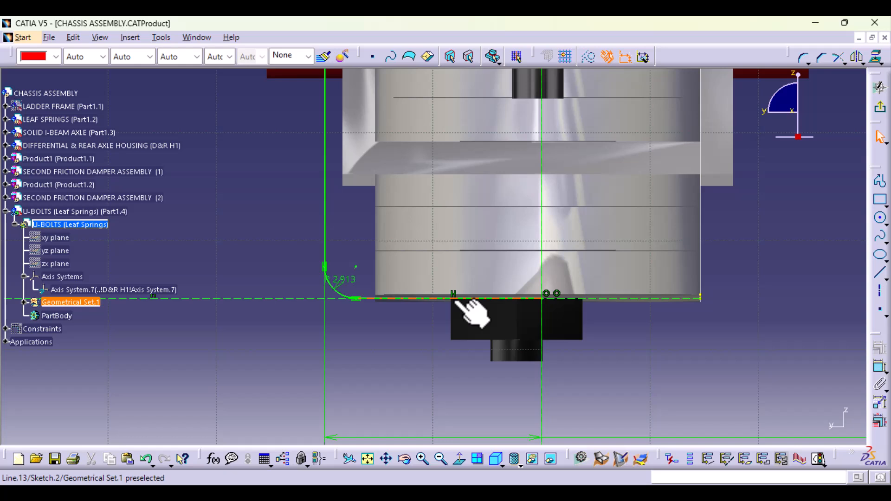
left_click(557, 294)
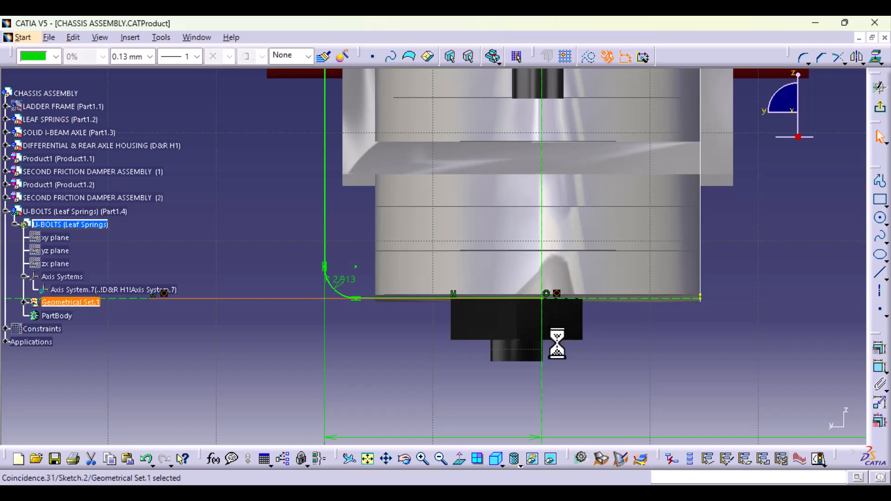
key("Delete")
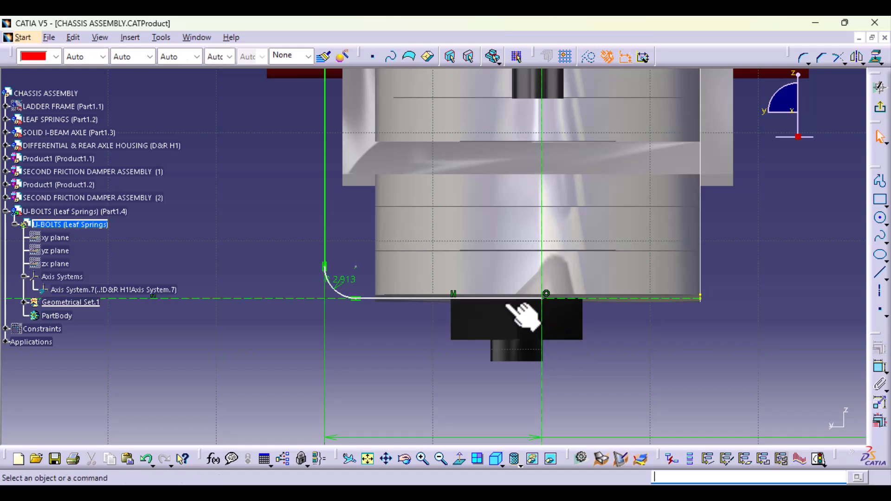
mouse_move(495, 300)
left_mouse_down()
mouse_move(491, 318)
mouse_move(520, 336)
left_mouse_up()
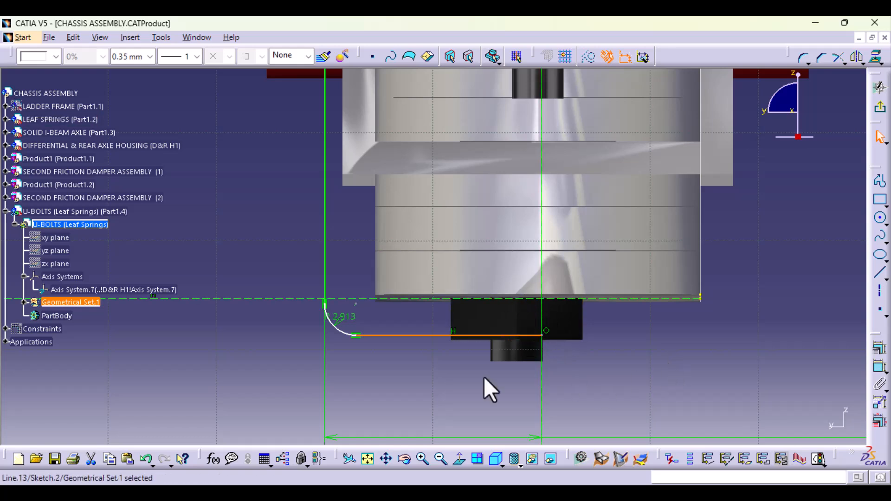
- Dimension the offset between the profile's horizontal line and the block's lower edge, trying 5 mm and settling on 2.5 mm
left_click(420, 299, "ctrl")
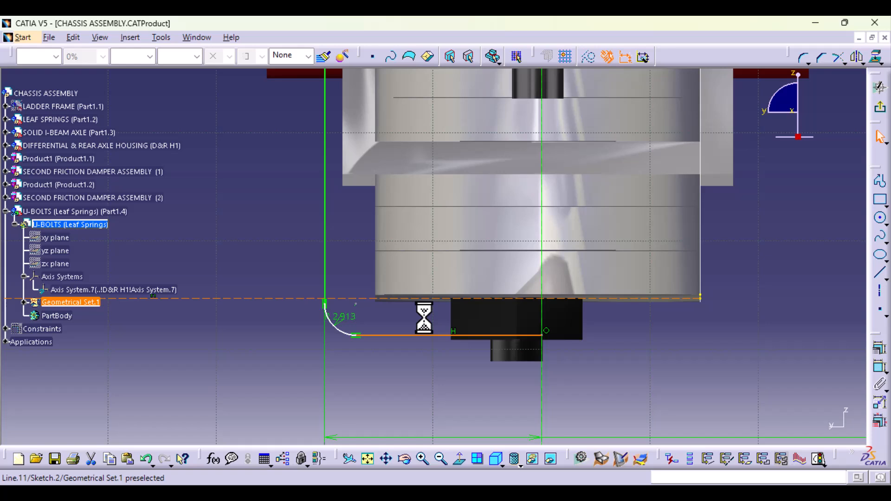
left_click(879, 368)
left_click(627, 363)
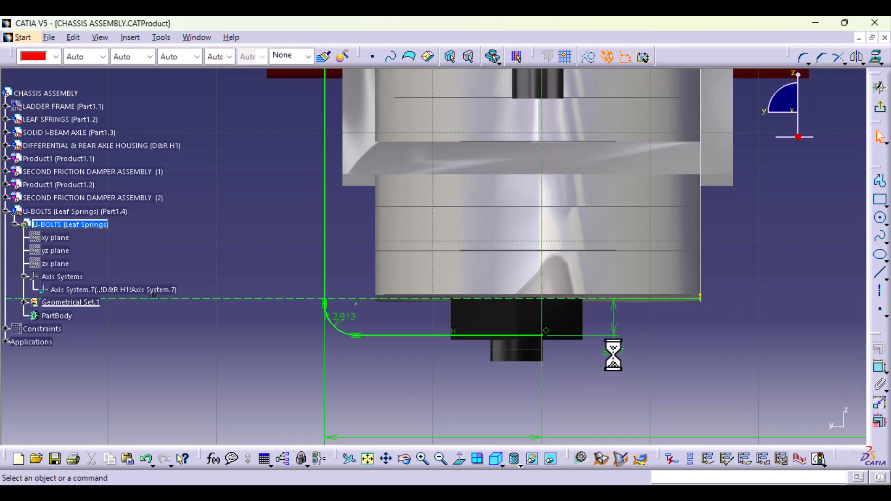
double_click(613, 356)
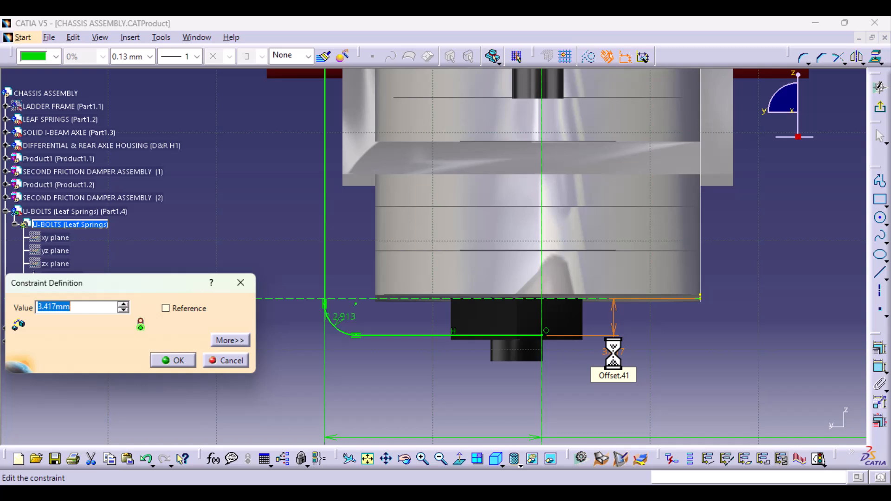
key("Return")
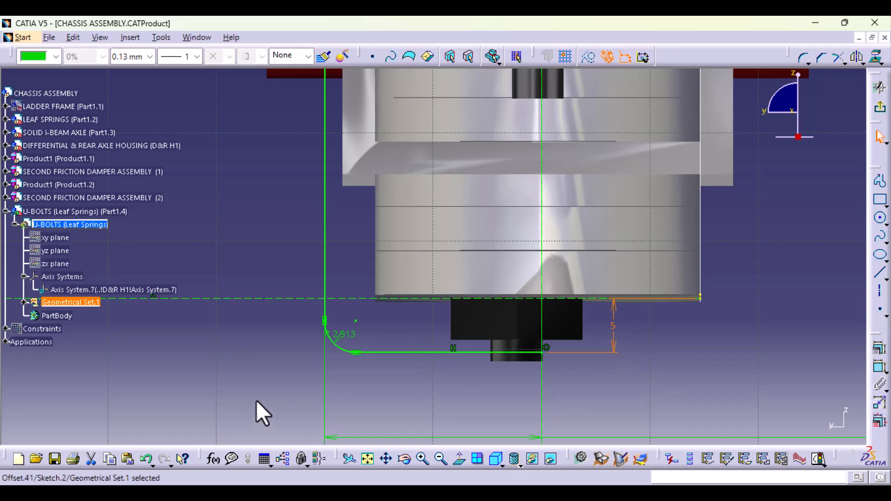
double_click(613, 326)
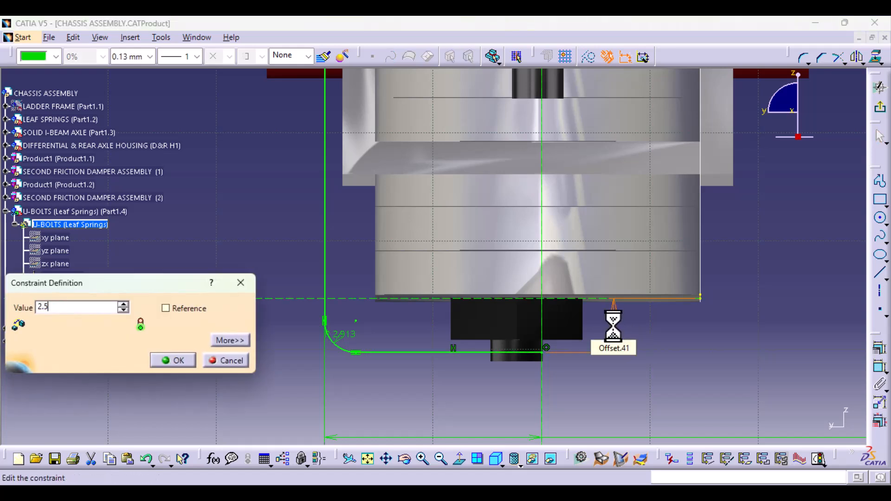
key("Return")
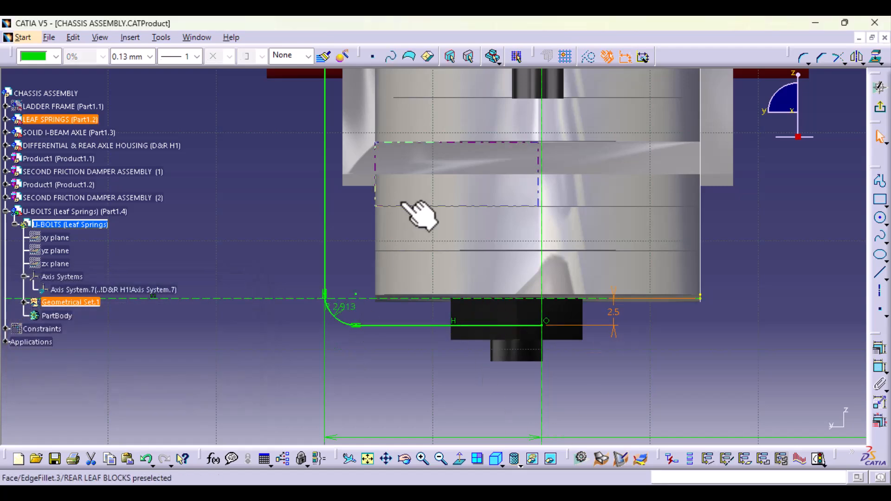
- Inspect the supporting elements of the coincidence between the profile's vertical line and the V axis, and delete that constraint
mouse_move(410, 240)
middle_mouse_down()
mouse_move(431, 469)
mouse_move(413, 268)
mouse_move(415, 405)
middle_mouse_up()
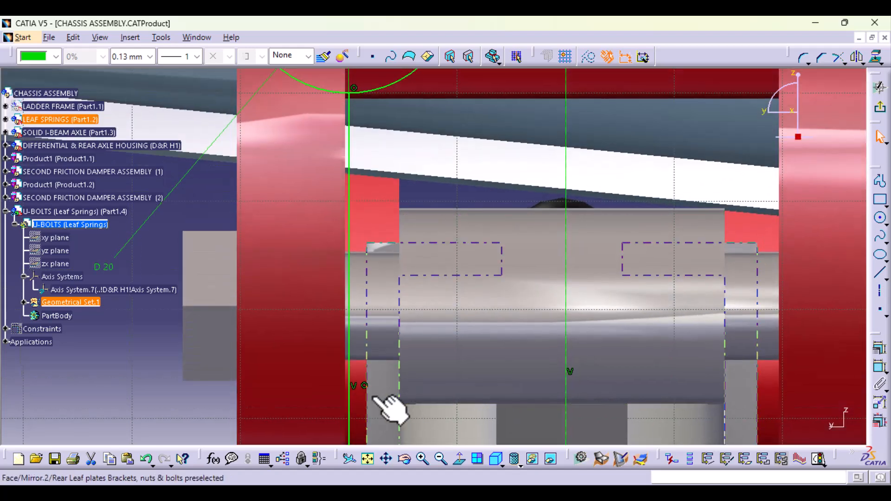
left_click(365, 386)
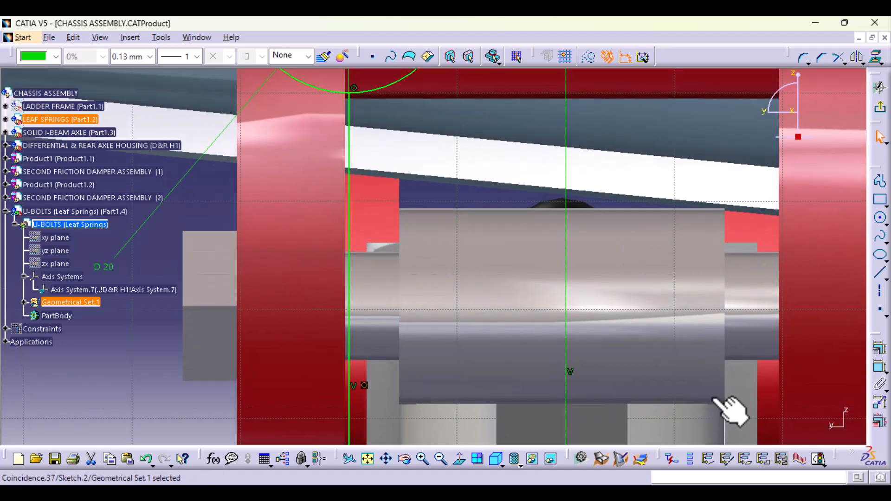
double_click(364, 386)
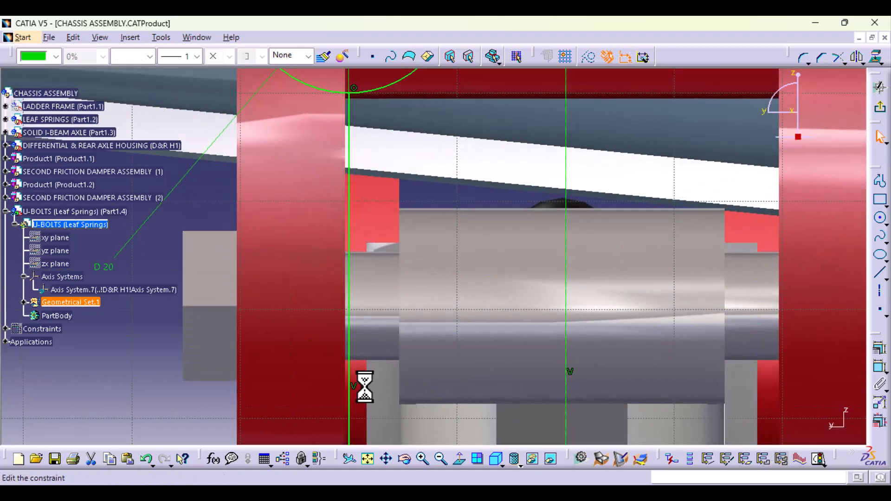
left_click(149, 335)
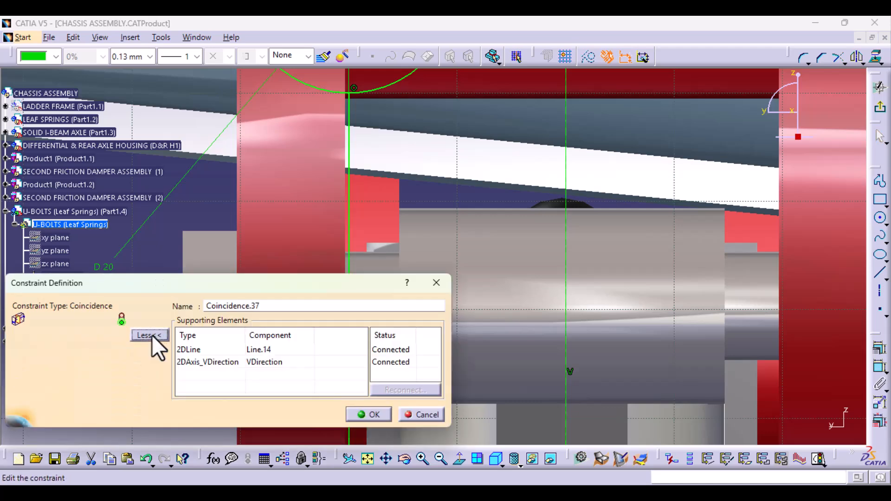
left_click(428, 416)
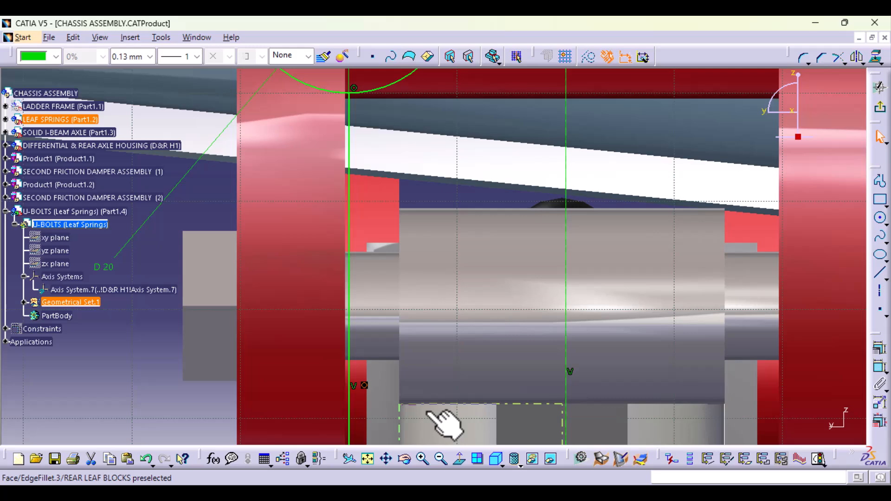
left_click(427, 413)
middle_click_drag(423, 375, 423, 143)
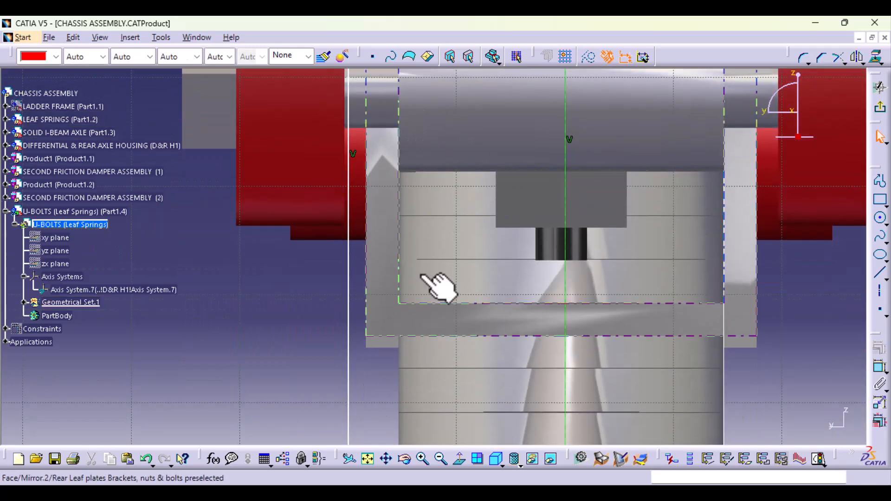
- Dimension the distance between the profile's vertical line and the vertical centre axis and set it to 17.5 mm
middle_click_drag(420, 275, 406, 125)
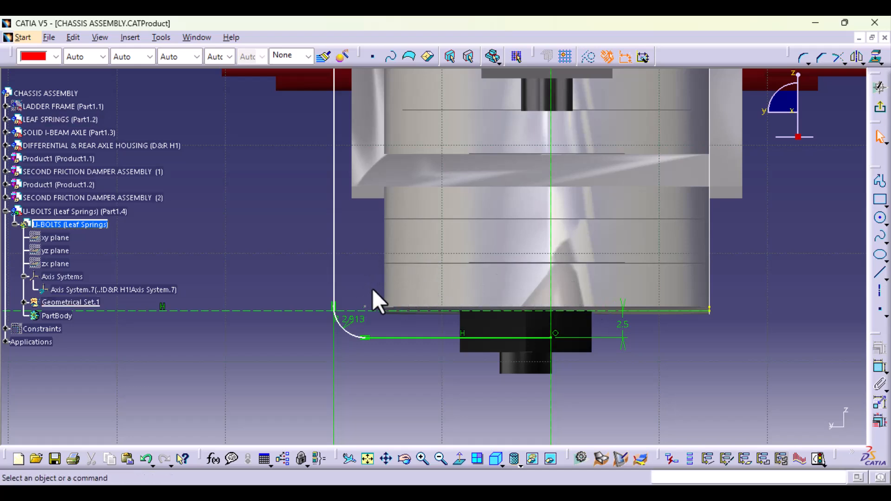
left_click(878, 369)
left_click(335, 261)
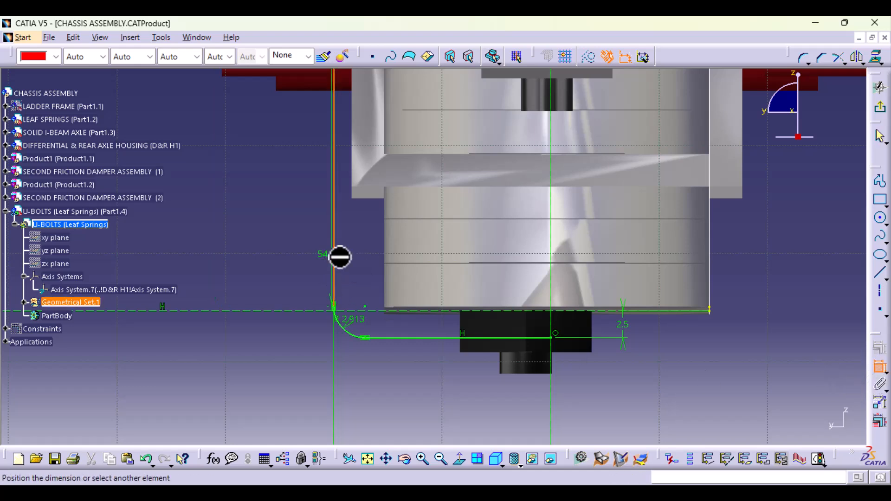
left_click(551, 278)
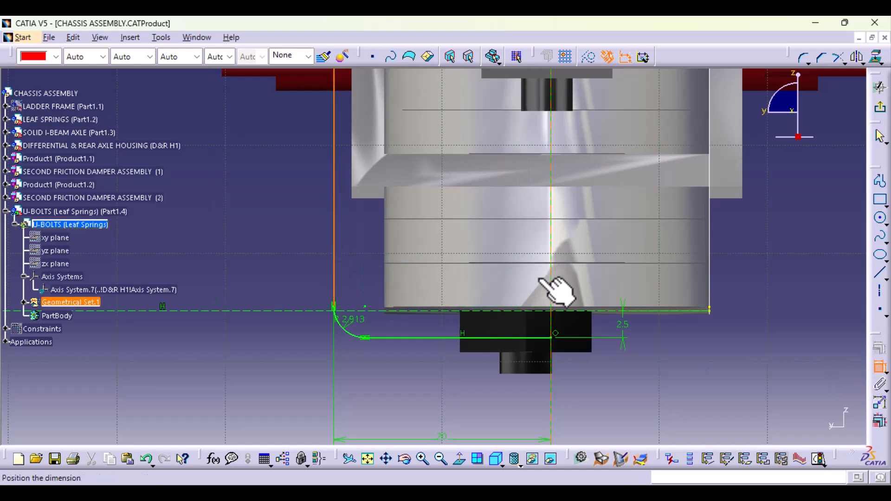
left_click(377, 388)
double_click(392, 384)
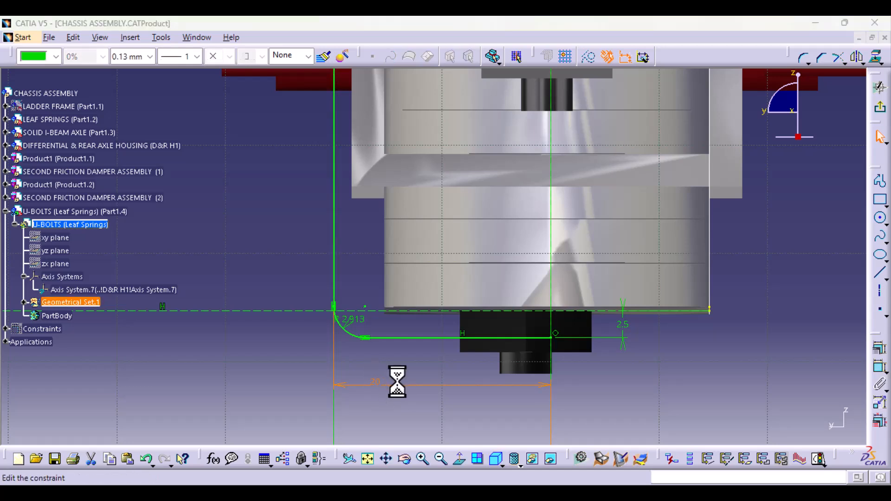
type("17.5mm")
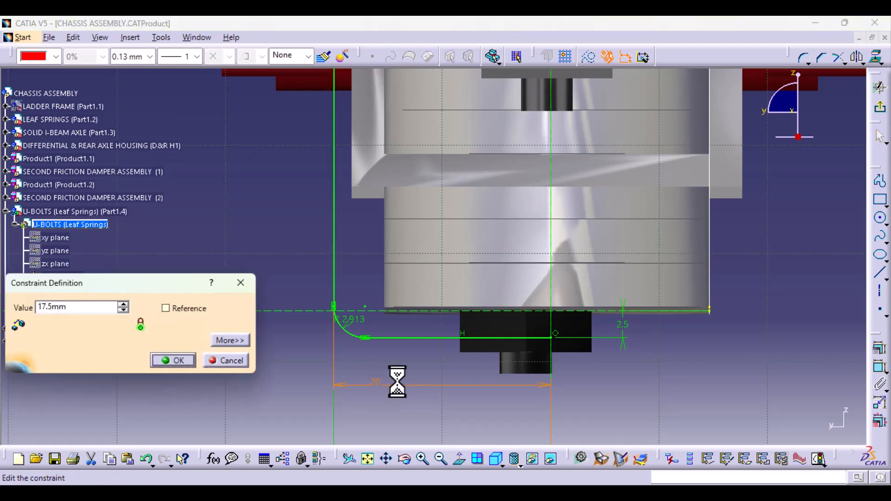
key("Return")
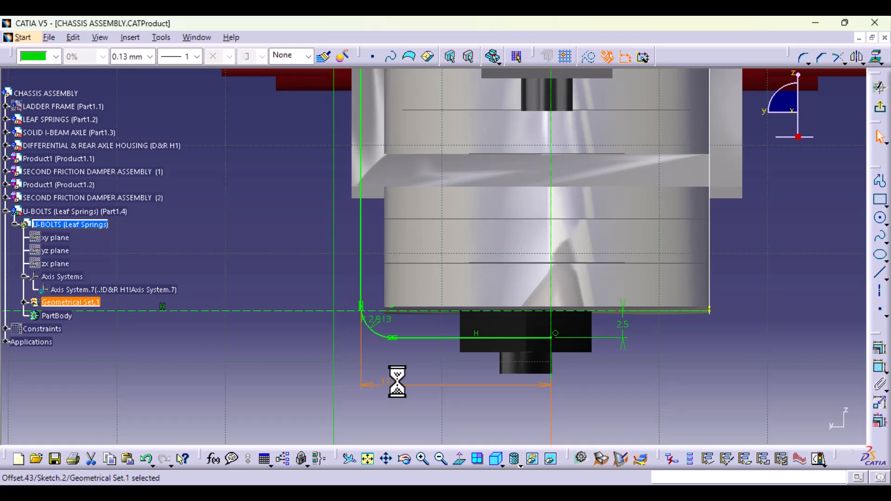
- Draw a diagonal axis from the sketch origin downwards, crossing the 20 mm circle on the side away from the profile
middle_click_drag(654, 212, 664, 497)
mouse_move(516, 212)
middle_mouse_down()
mouse_move(511, 442)
mouse_move(424, 408)
mouse_move(410, 274)
mouse_move(402, 343)
mouse_move(408, 279)
middle_mouse_up()
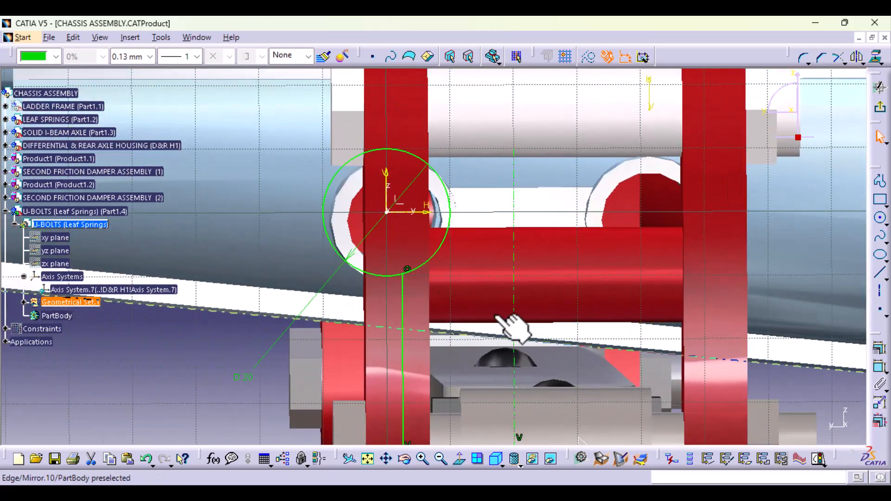
middle_click_drag(513, 324, 479, 179)
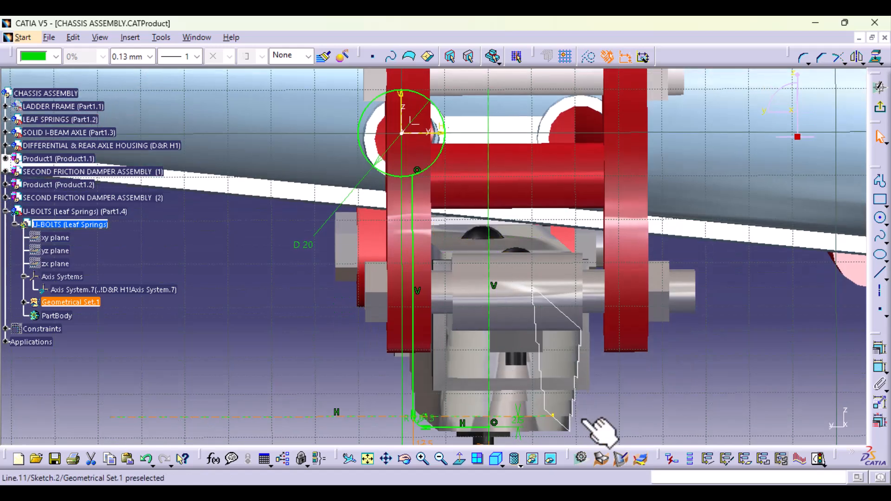
left_click(779, 359)
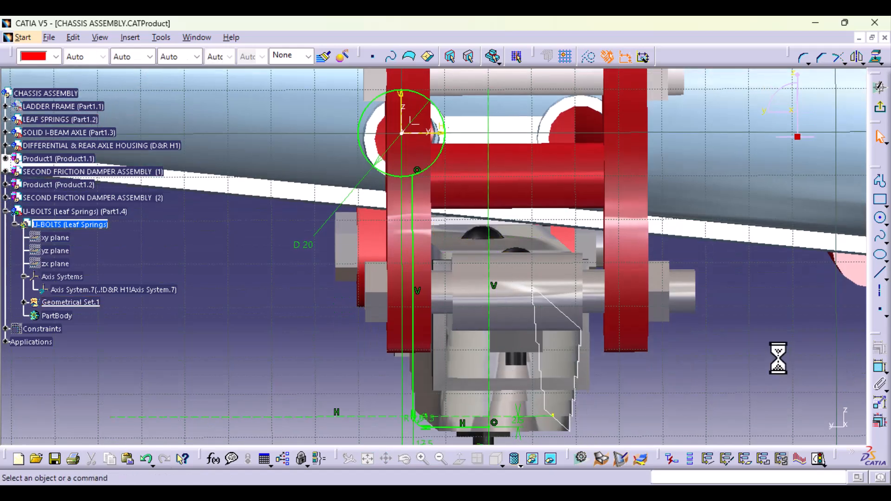
left_click(881, 291)
left_click(402, 132)
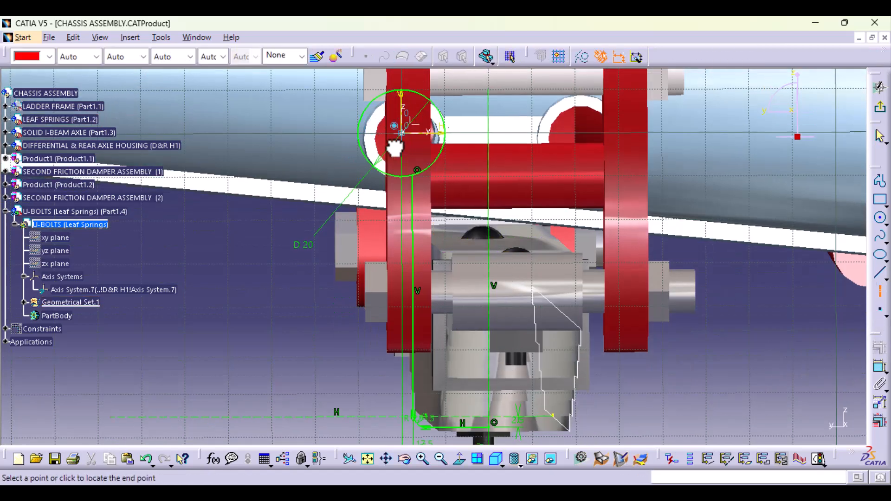
left_click(325, 248)
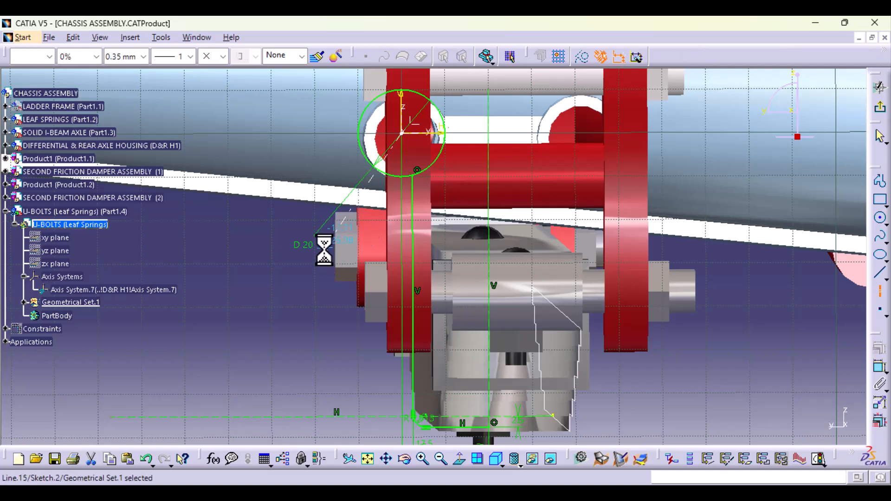
- Quick-trim the lower arc of the 20 mm circle between the diagonal axis and the profile's vertical line
middle_click_drag(419, 283, 448, 302)
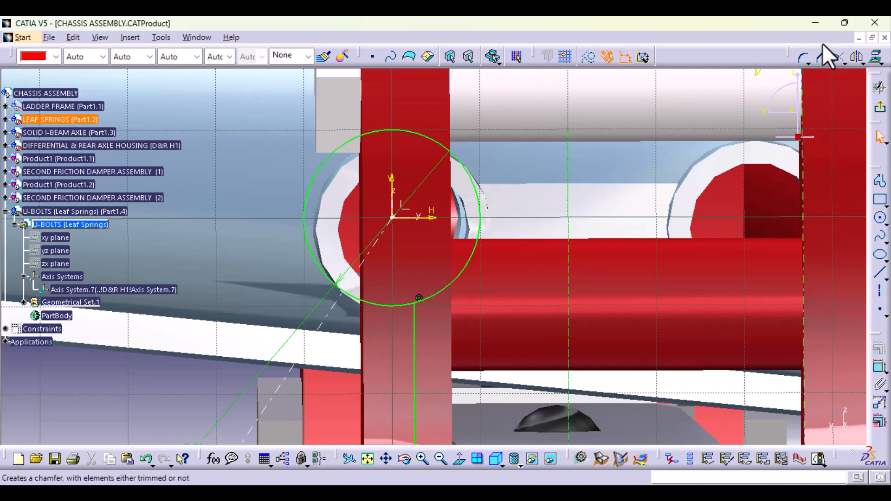
left_click(844, 61)
left_click(857, 114)
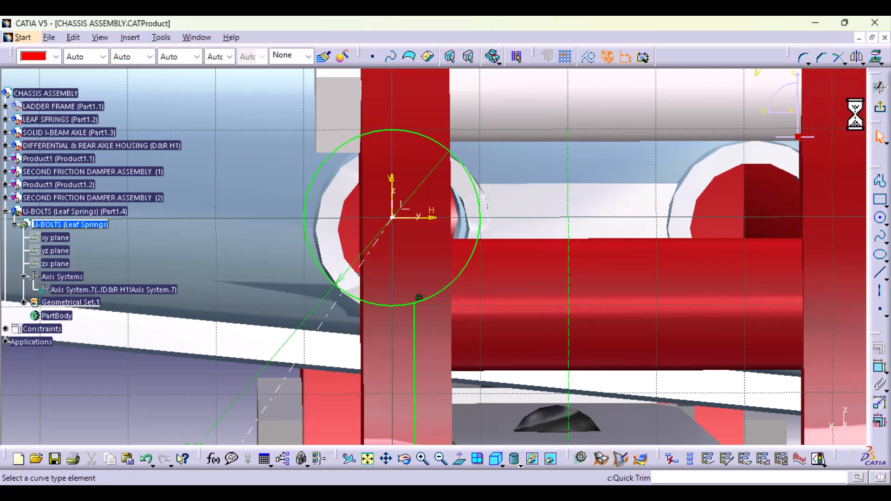
left_click(378, 306)
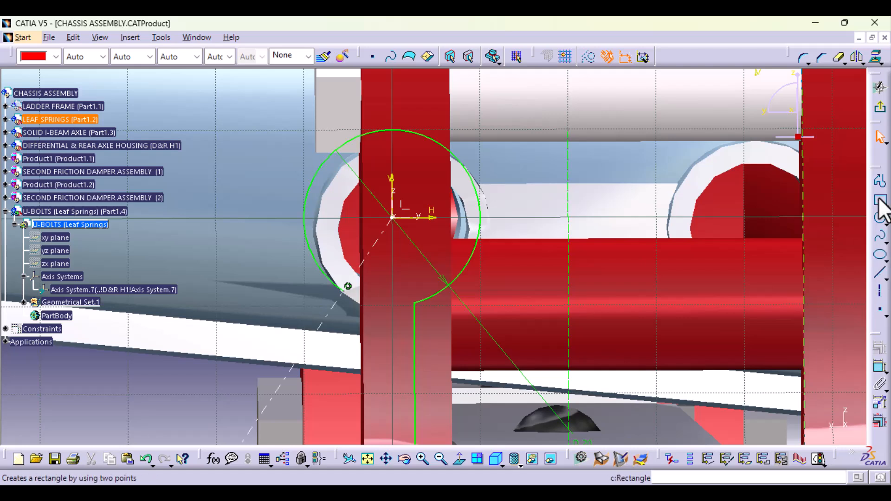
- Draw a horizontal line about 4 mm long inward from the trimmed arc's free end on the diagonal axis
left_click(879, 275)
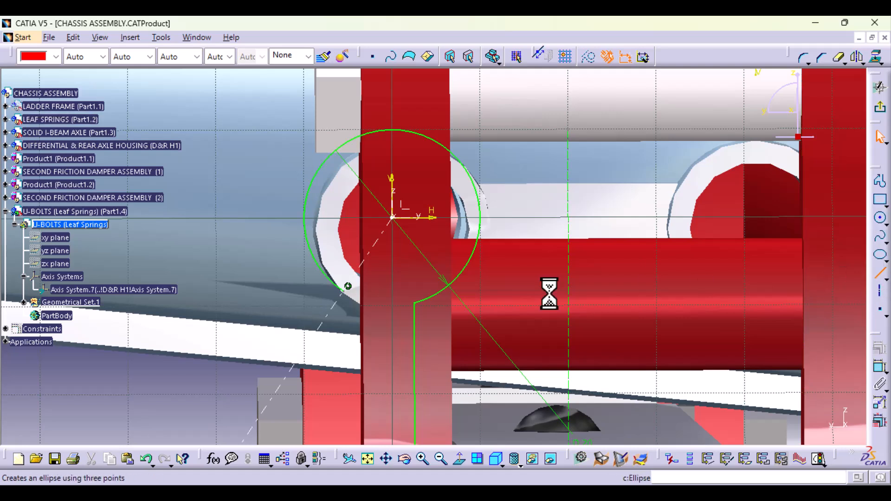
left_click(347, 286)
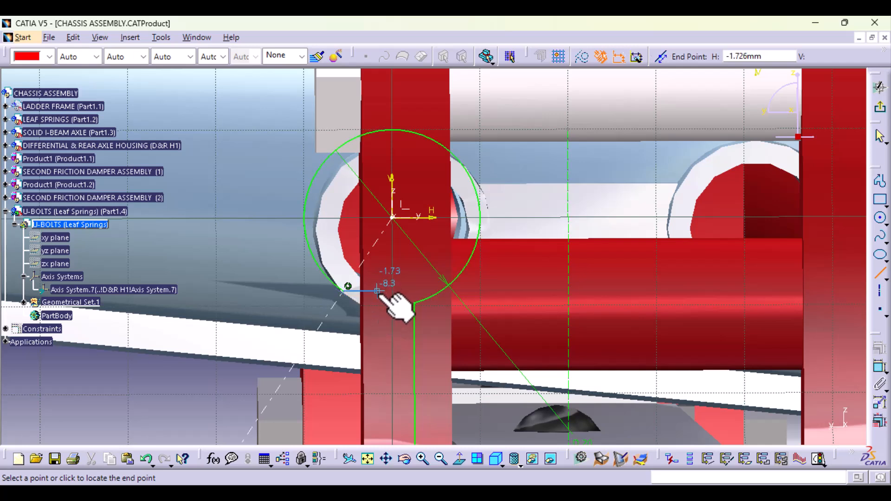
left_click(377, 291)
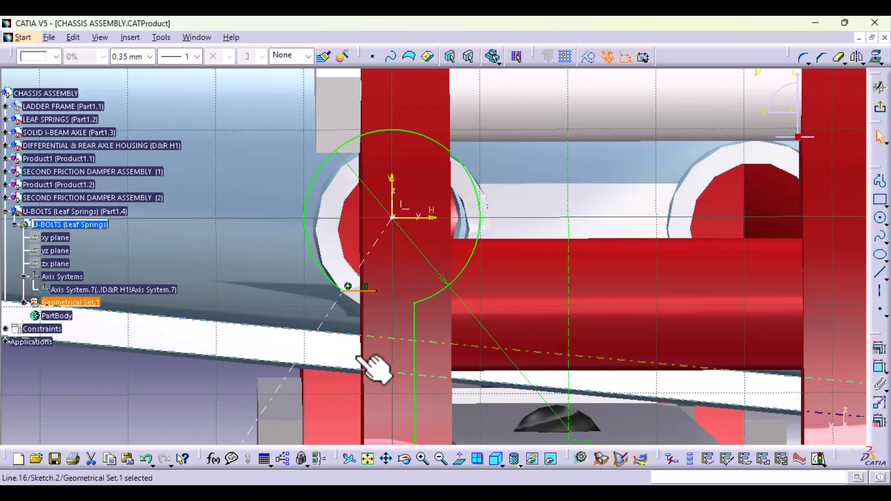
- Round the corner between the trimmed arc of the 20 mm circle and the short horizontal line with a radius of about 3.7 mm
middle_click_drag(362, 359, 506, 292)
left_click(805, 58)
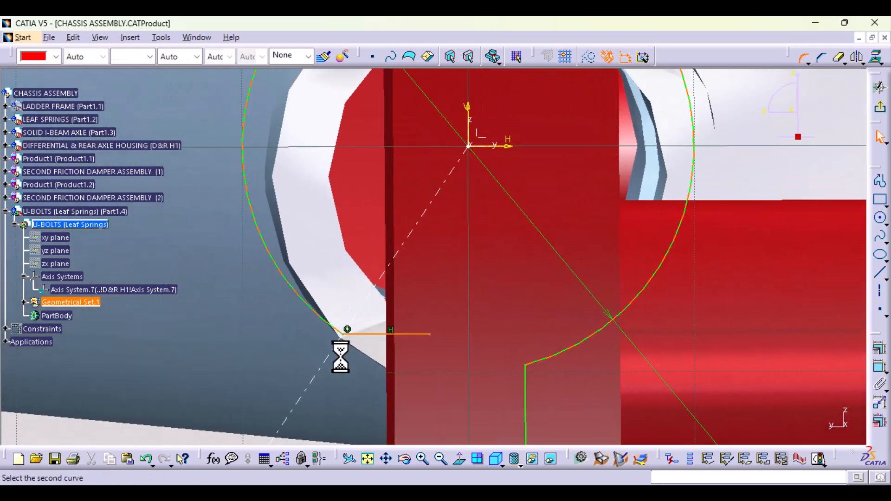
left_click(324, 317)
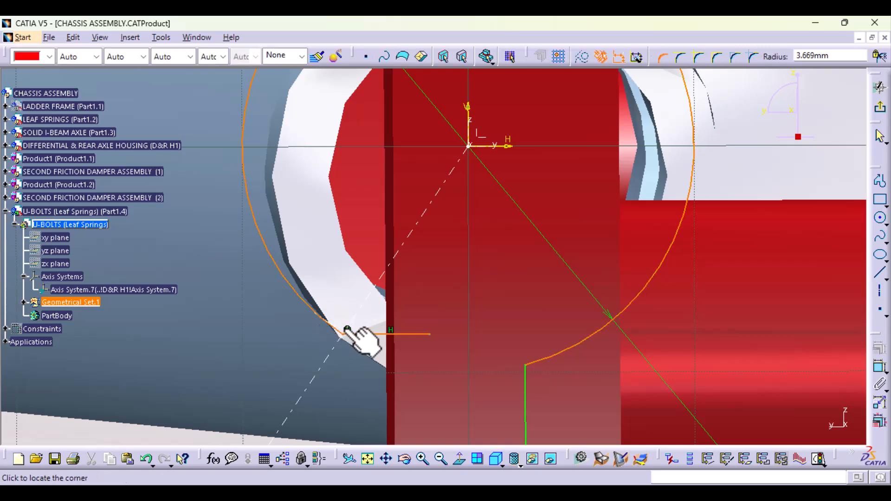
left_click(346, 329)
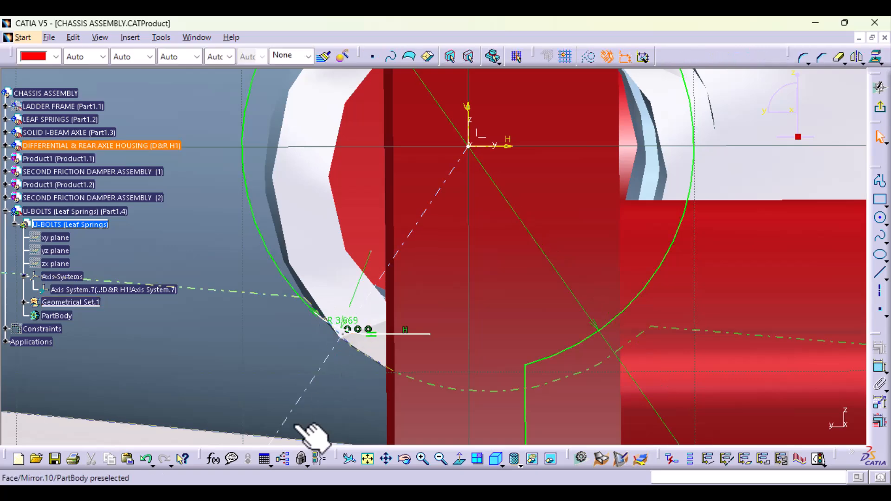
- View the sketch plane head-on and round the corner between the 20 mm circle's arc and the profile's vertical line
mouse_move(533, 239)
middle_mouse_down()
mouse_move(505, 358)
mouse_move(499, 319)
mouse_move(506, 379)
mouse_move(522, 382)
mouse_move(484, 262)
middle_mouse_up()
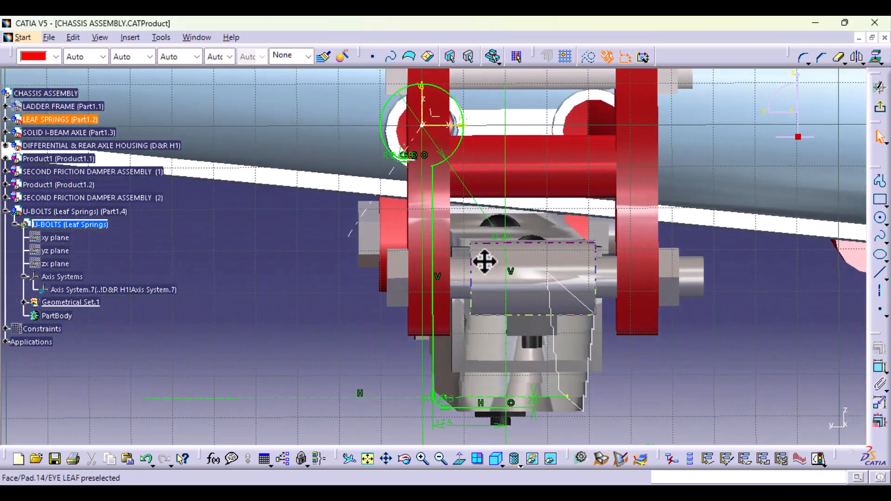
left_click(460, 461)
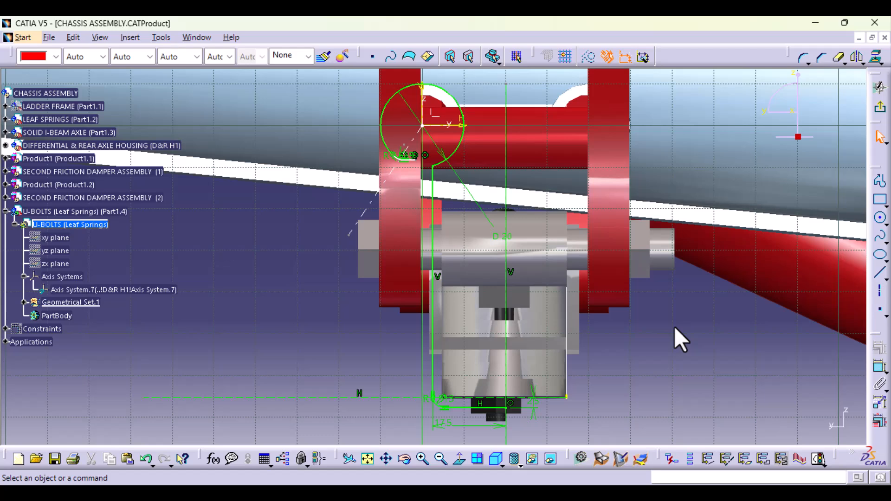
middle_click_drag(675, 327, 654, 391)
middle_click_drag(618, 415, 659, 237, "ctrl")
left_click(799, 57)
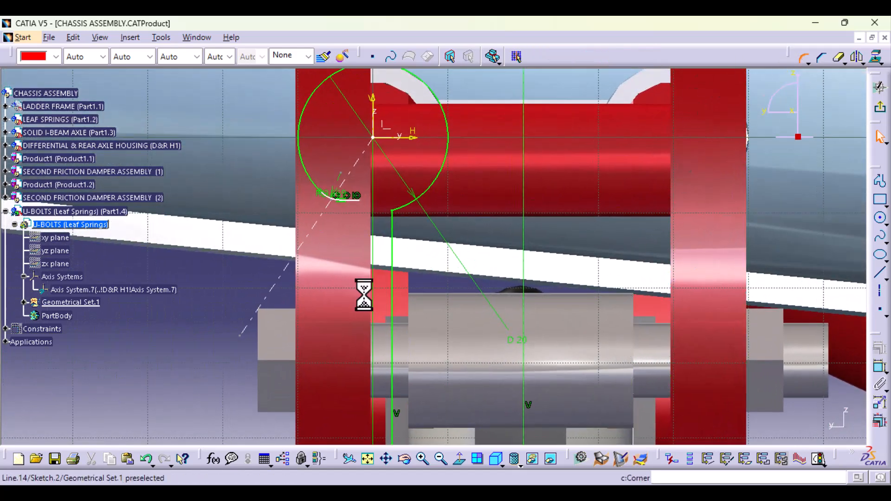
left_click(408, 204)
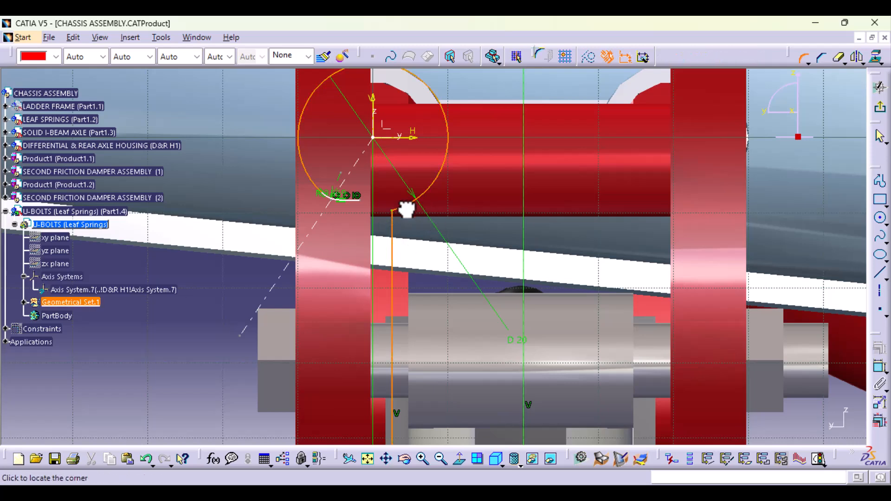
left_click(395, 227)
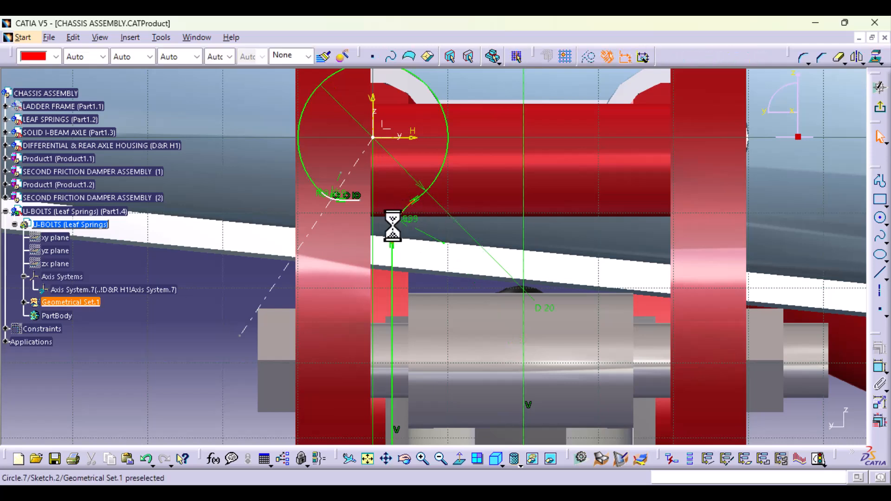
- Set the radius of the corner joining the arc and the vertical line to 7 mm and move its dimension label clear of the curve
mouse_move(577, 307)
middle_mouse_down("ctrl")
mouse_move(564, 395)
mouse_move(581, 232)
middle_mouse_up("ctrl")
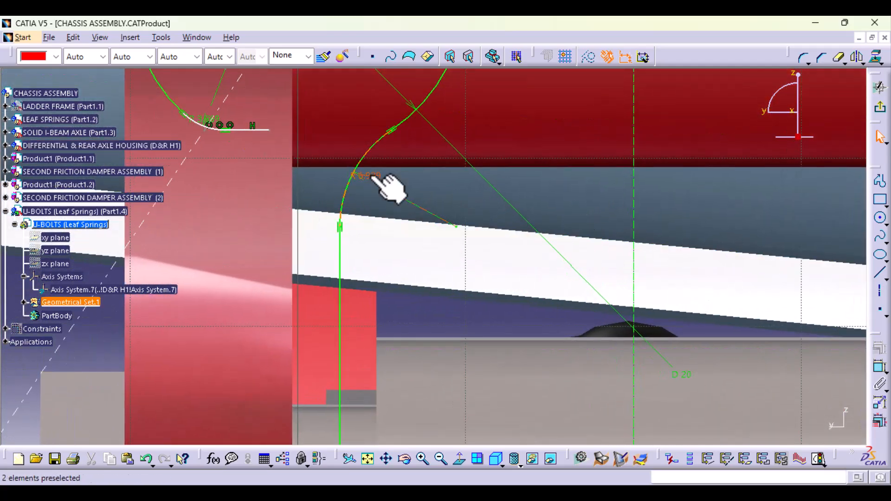
double_click(370, 176)
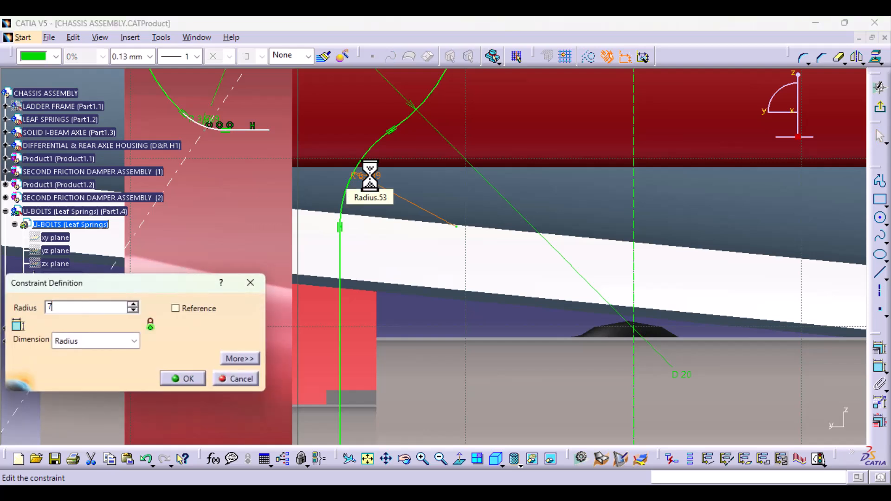
type("7")
key("Return")
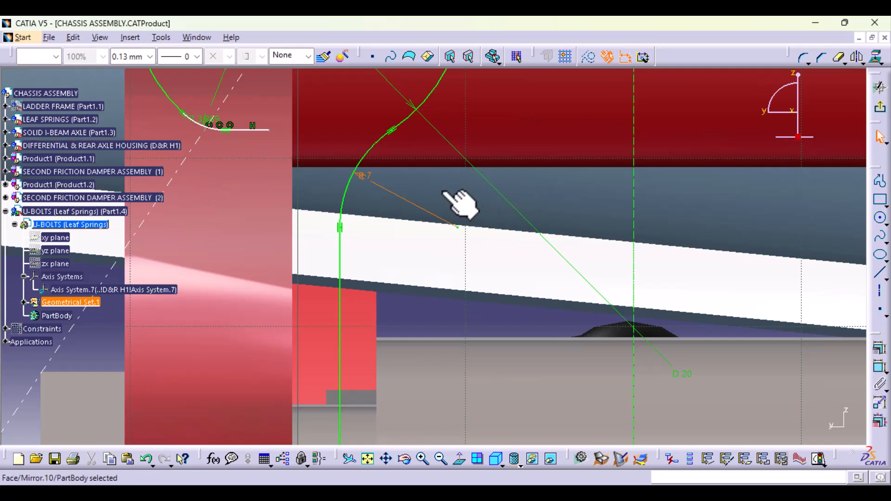
left_click_drag(370, 175, 391, 192)
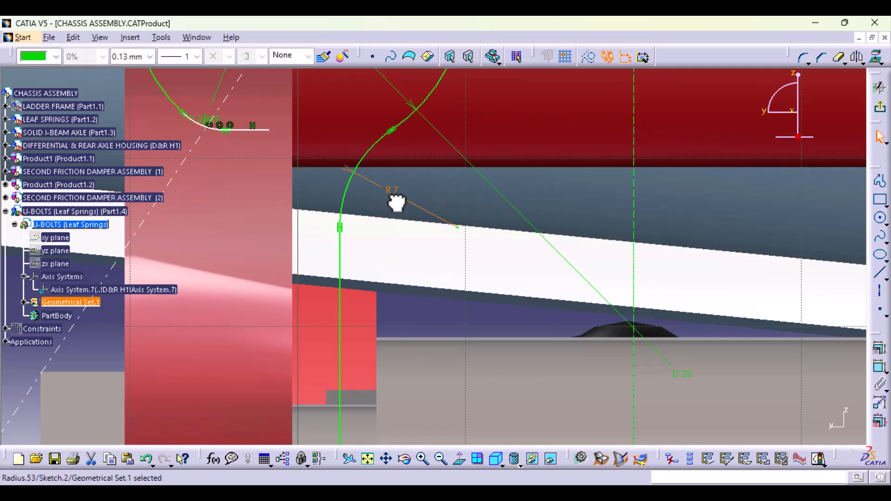
- Set the radius of the corner between the arc and the short horizontal line to 4 mm
mouse_move(267, 235)
middle_mouse_down()
mouse_move(372, 318)
mouse_move(326, 223)
mouse_move(511, 393)
middle_mouse_up()
double_click(285, 253)
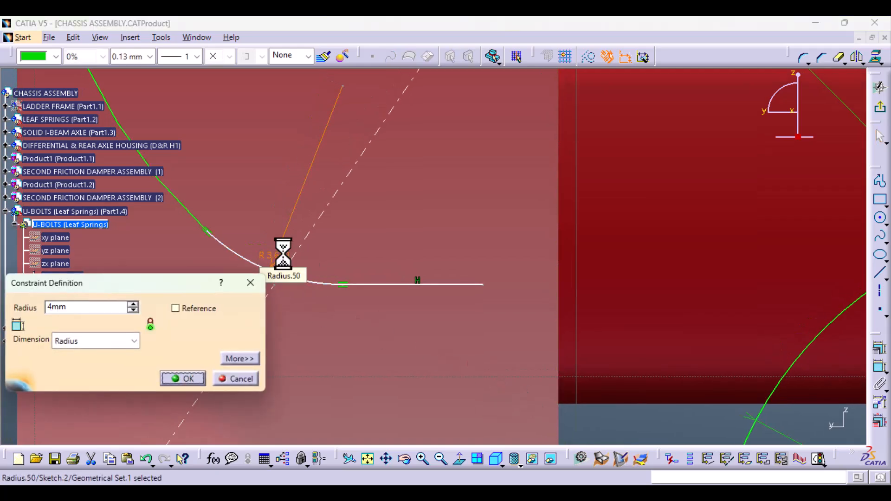
key("Return")
- Dimension the angle between the diagonal axis and the sketch's vertical axis through the origin and set it to 35 degrees
middle_click_drag(472, 192, 418, 408)
middle_click_drag(279, 422, 200, 364)
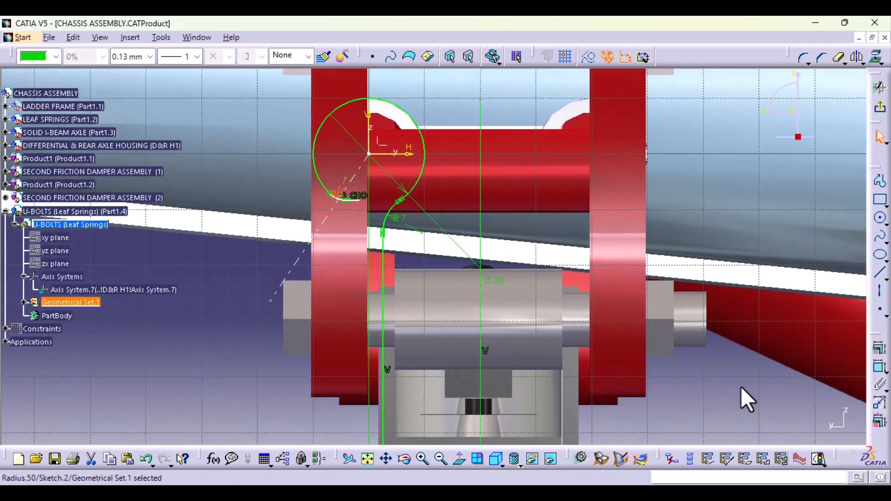
left_click(804, 373)
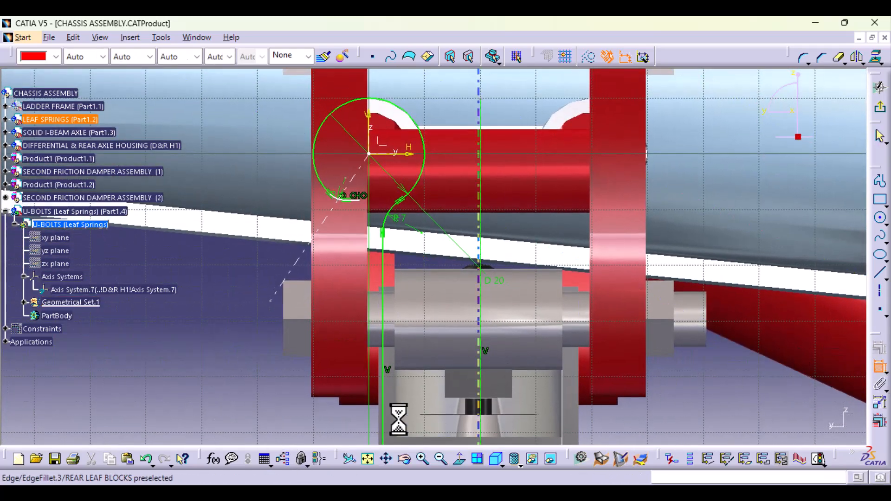
mouse_move(398, 418)
middle_mouse_down()
mouse_move(388, 324)
mouse_move(341, 392)
middle_mouse_up()
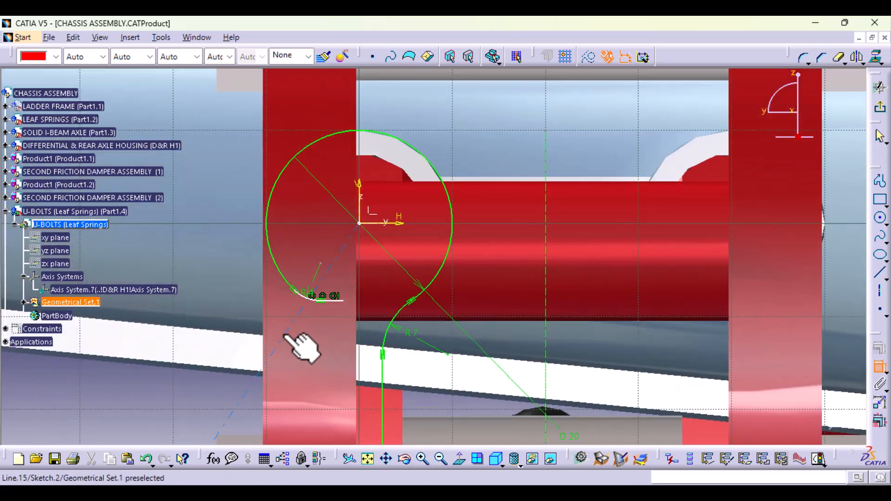
left_click(359, 193)
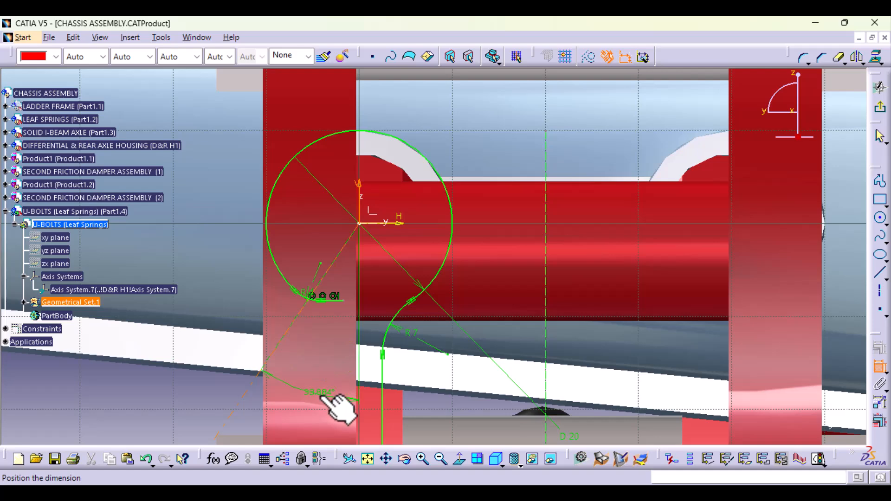
middle_click_drag(339, 409, 353, 229)
left_click(251, 401)
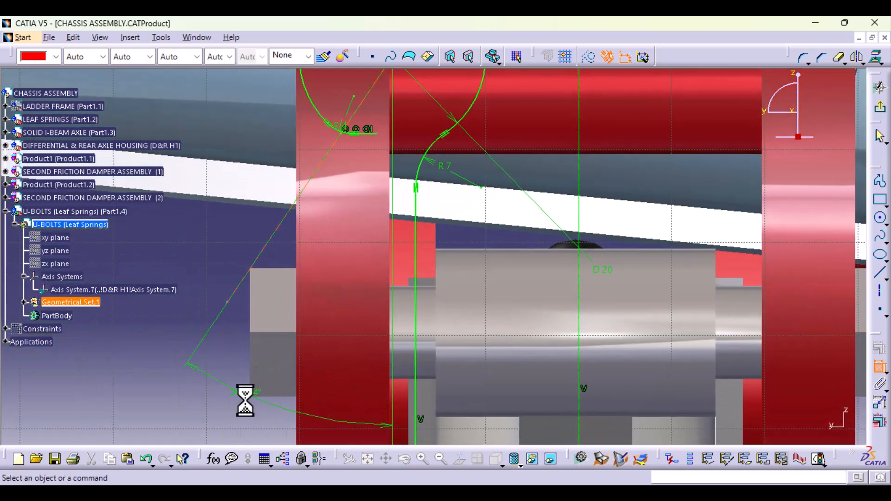
double_click(245, 392)
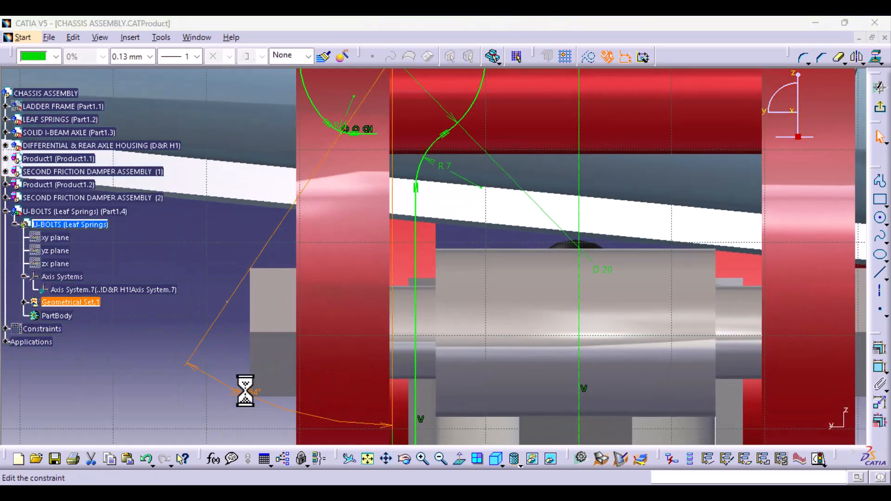
type("35deg")
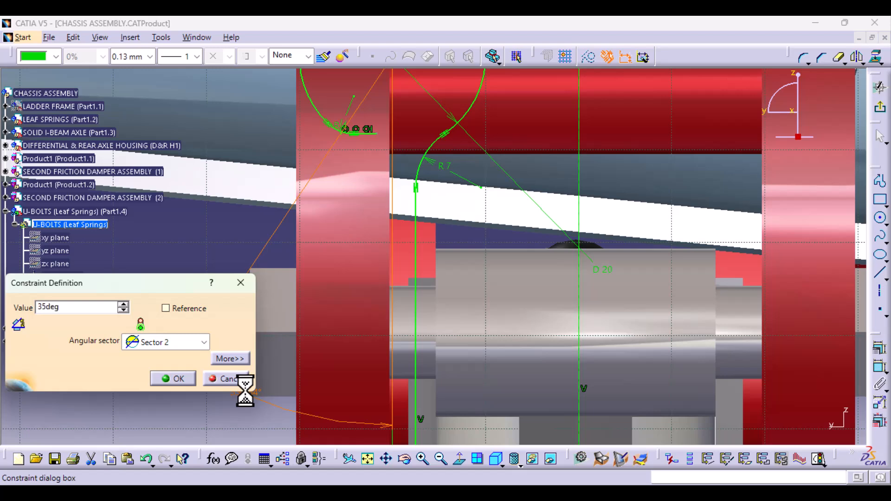
middle_click(190, 274)
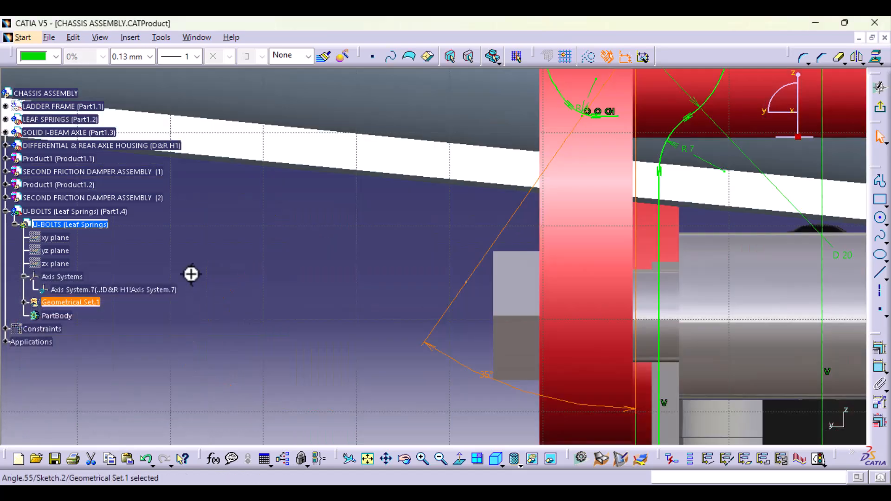
middle_click_drag(360, 277, 318, 334)
mouse_move(288, 316)
middle_mouse_down()
mouse_move(263, 285)
mouse_move(154, 293)
middle_mouse_up()
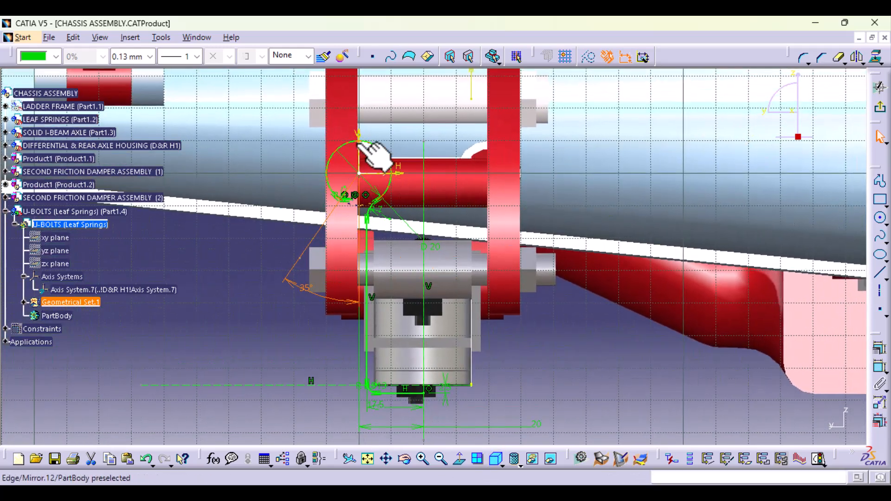
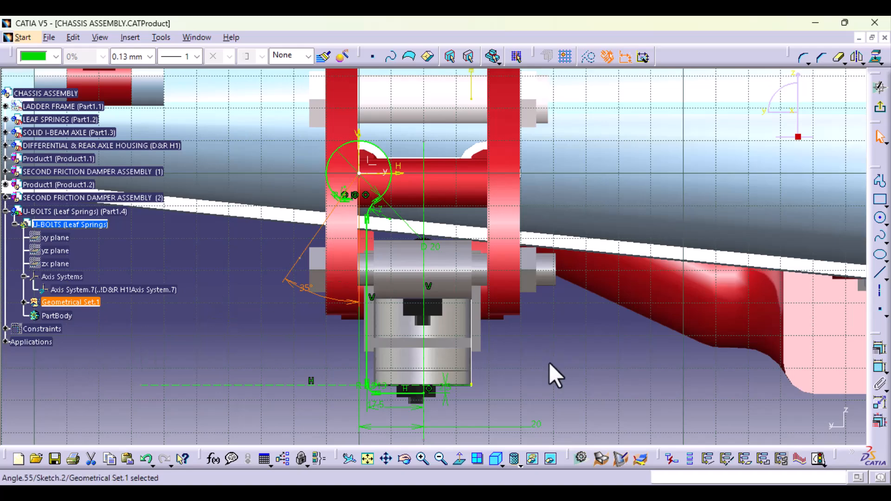
- Select all lines and arcs of the half U-bolt profile and mirror them about the vertical axis through the leaf spring's centre
mouse_move(539, 397)
middle_mouse_down()
mouse_move(541, 349)
mouse_move(544, 388)
middle_mouse_up()
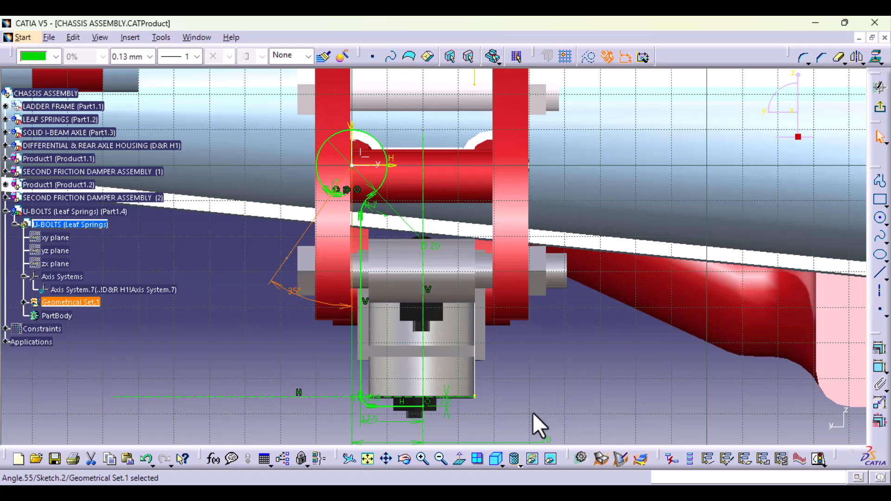
left_click(412, 408)
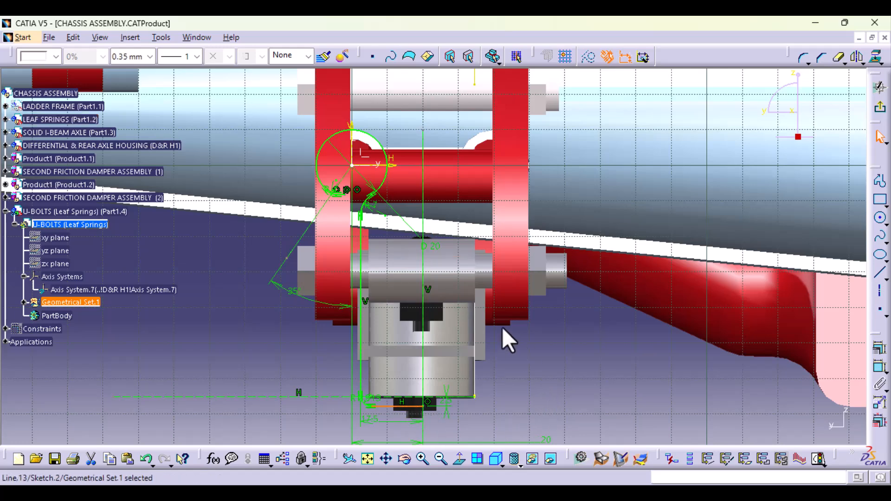
middle_click(431, 326)
middle_click_drag(422, 394, 411, 339, "ctrl")
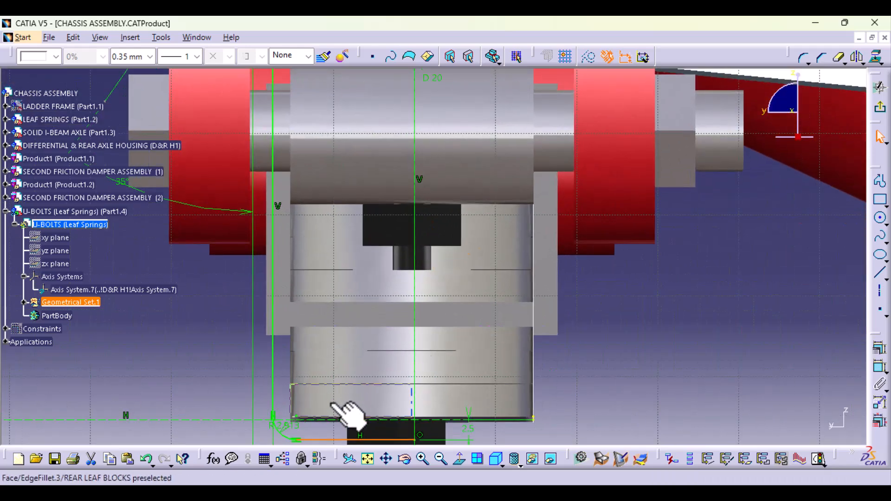
left_click(284, 437, "ctrl")
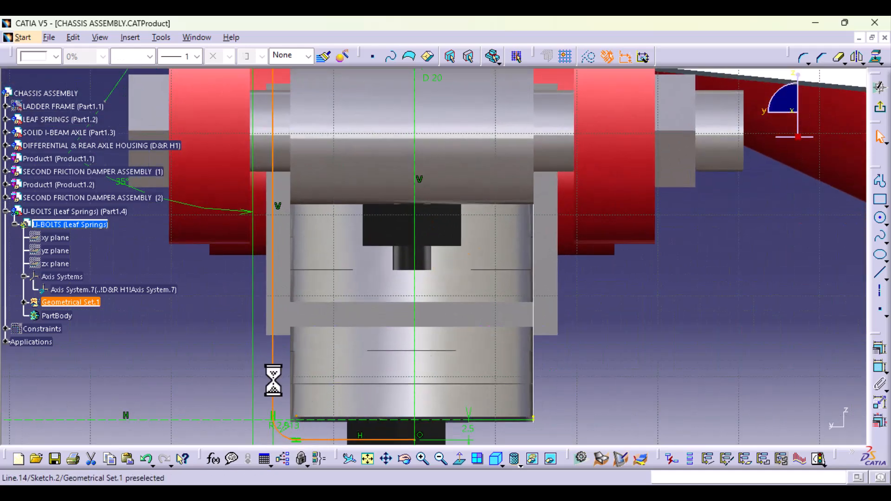
middle_click_drag(400, 180, 494, 433)
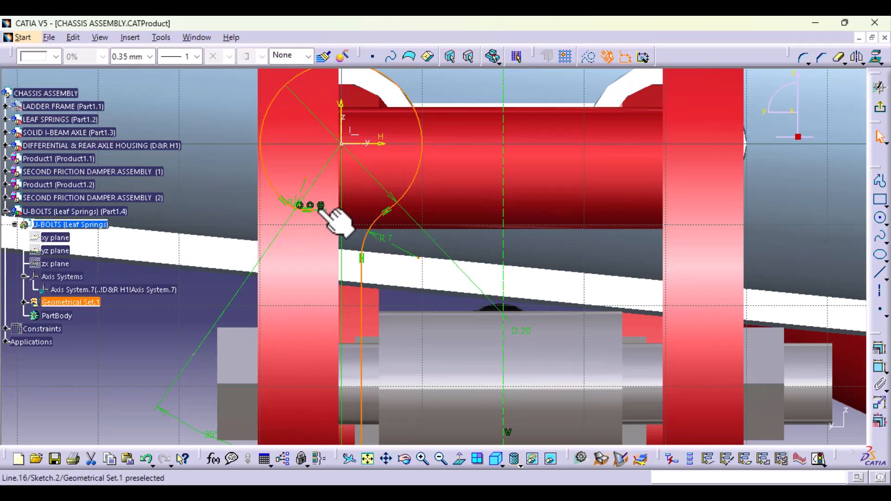
middle_click_drag(553, 265, 527, 396, "ctrl")
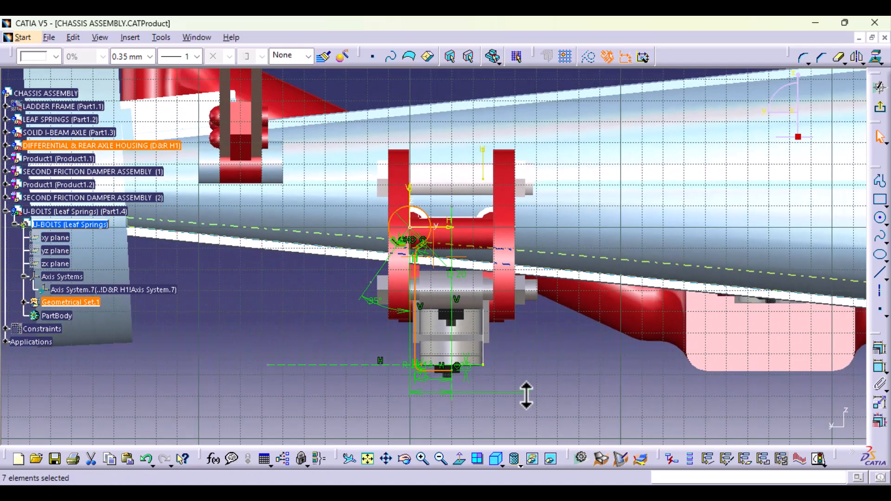
left_click(856, 56)
left_click(450, 233)
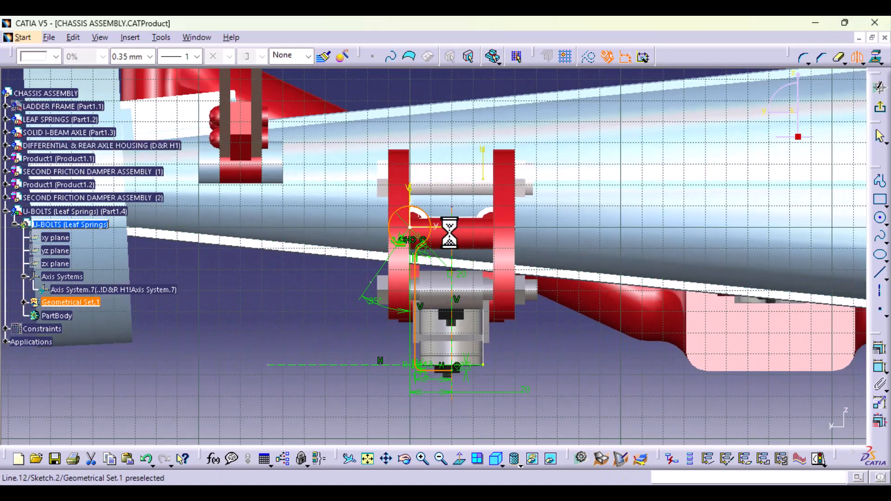
left_click(453, 244)
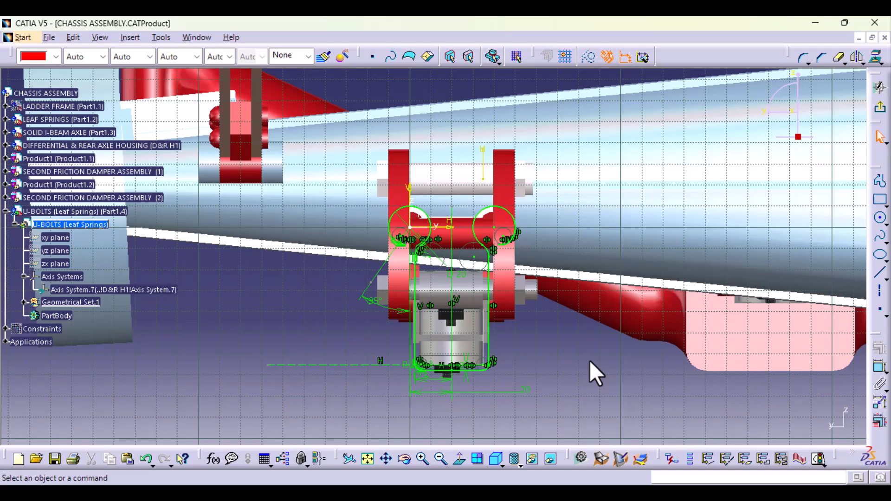
- Examine how the mirrored U-bolt profile and its rounded corners fit around the leaf spring blocks and the shackle
mouse_move(531, 365)
middle_mouse_down()
mouse_move(589, 409)
mouse_move(563, 310)
middle_mouse_up()
mouse_move(539, 364)
middle_mouse_down()
mouse_move(549, 308)
mouse_move(548, 375)
middle_mouse_up()
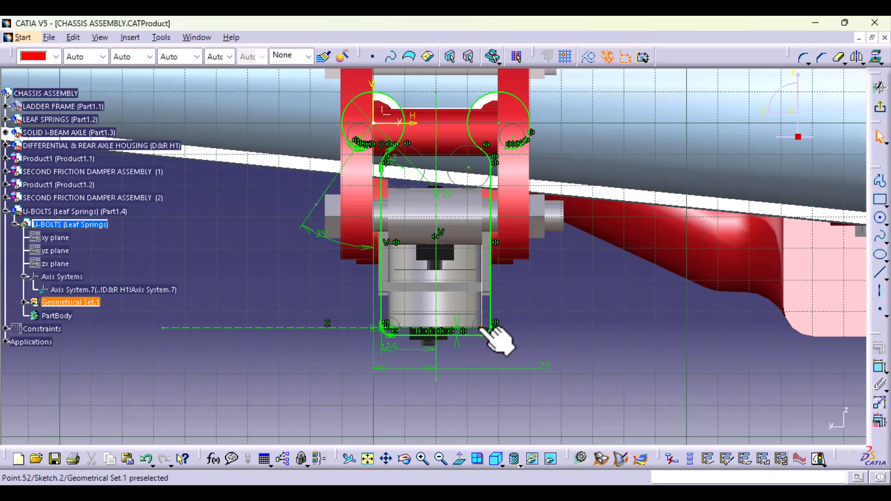
middle_click_drag(482, 364, 481, 292, "ctrl")
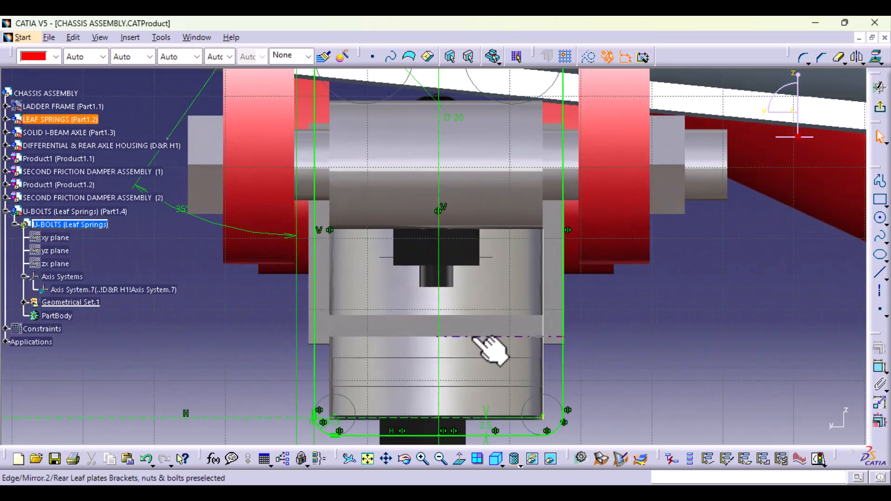
middle_click_drag(473, 336, 508, 233)
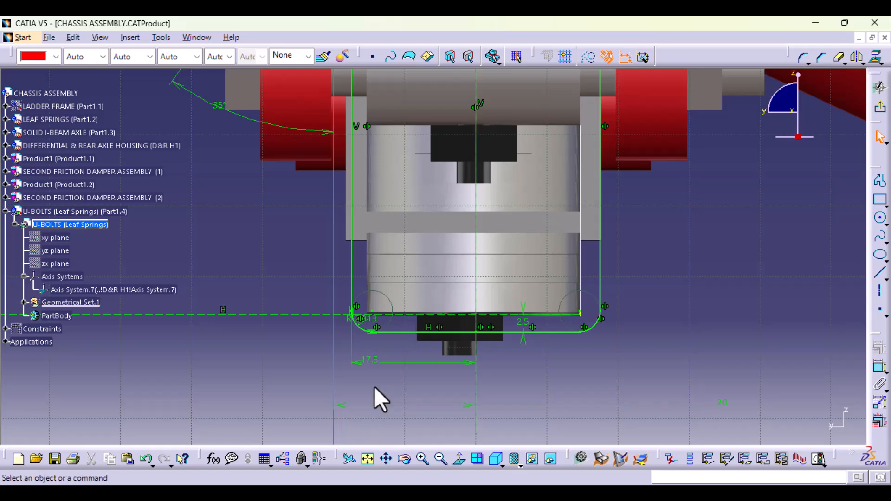
middle_click_drag(374, 386, 374, 269)
middle_click(363, 350)
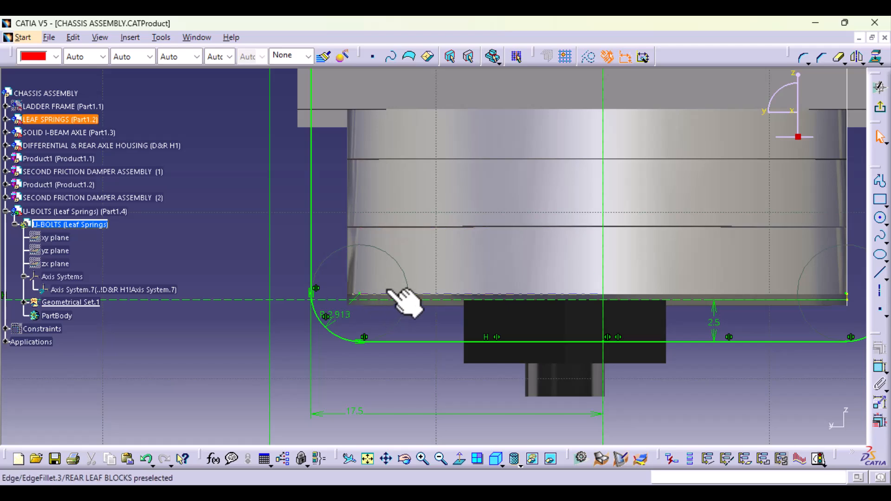
middle_click_drag(529, 252, 509, 280, "ctrl")
mouse_move(506, 216)
middle_mouse_down()
mouse_move(501, 339)
mouse_move(480, 392)
mouse_move(481, 450)
mouse_move(477, 398)
mouse_move(490, 342)
mouse_move(492, 431)
mouse_move(494, 388)
middle_mouse_up()
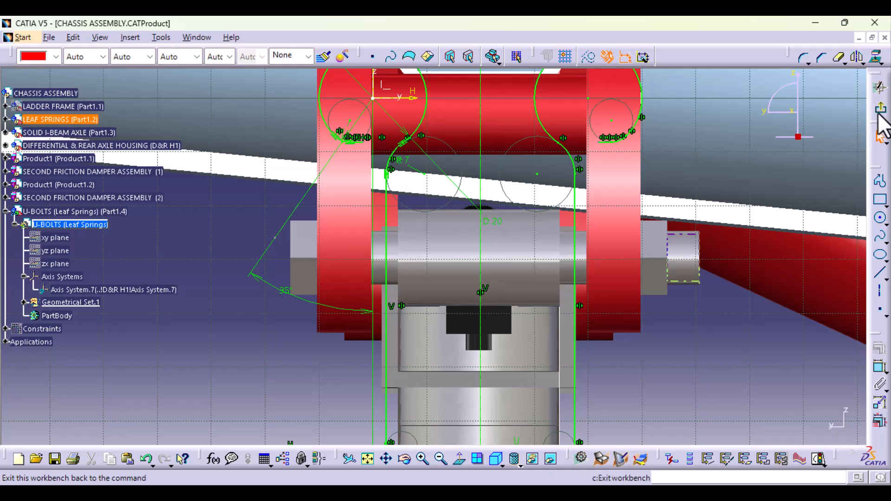
- Exit the U-bolt profile sketch and start a new sketch on the axis system's plane at the end of the profile
left_click(880, 111)
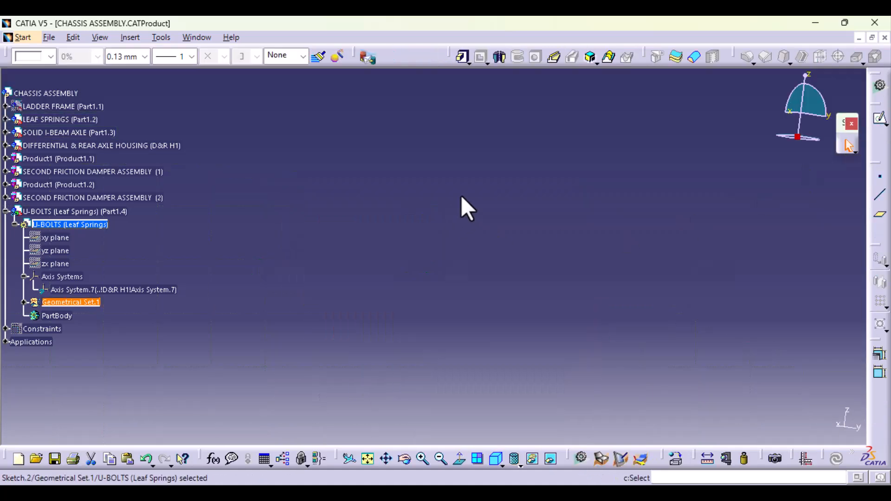
middle_click_drag(460, 197, 438, 402)
middle_click_drag(320, 361, 653, 343)
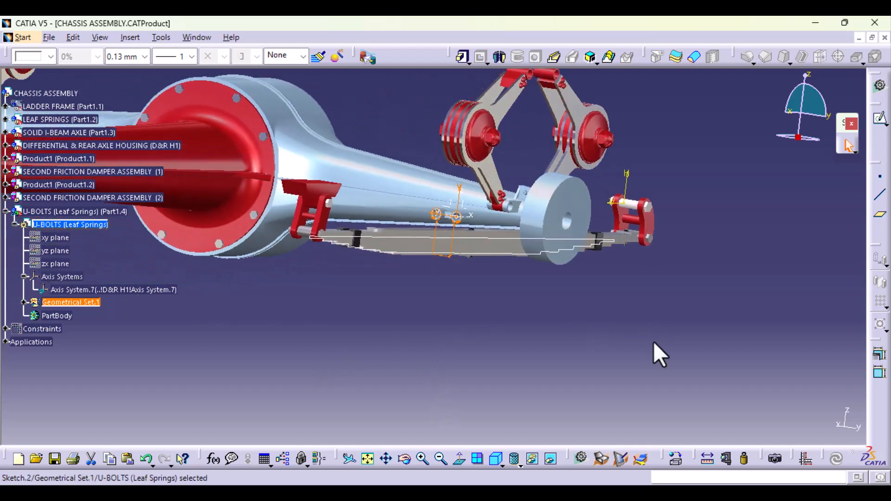
middle_click_drag(458, 302, 450, 374)
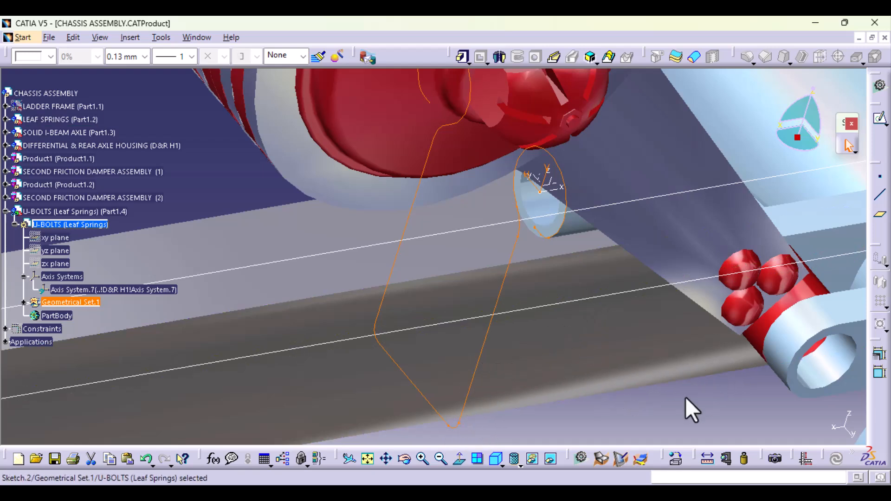
left_click(680, 414)
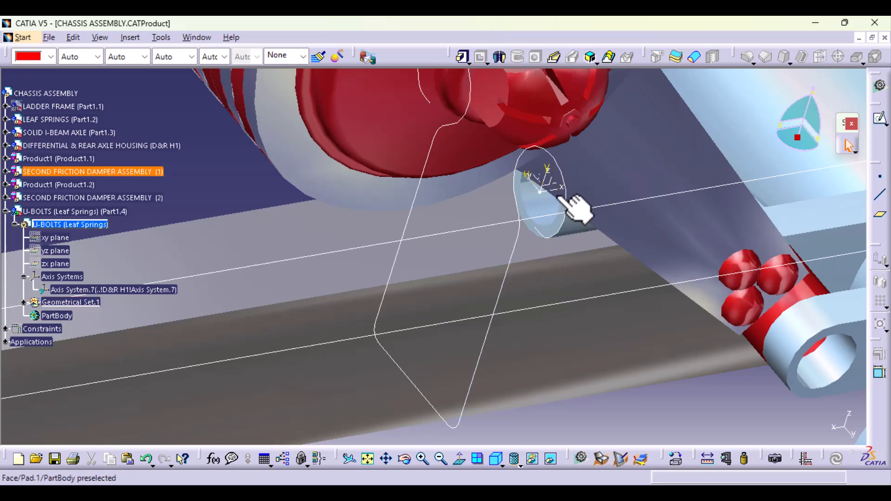
left_click(542, 205)
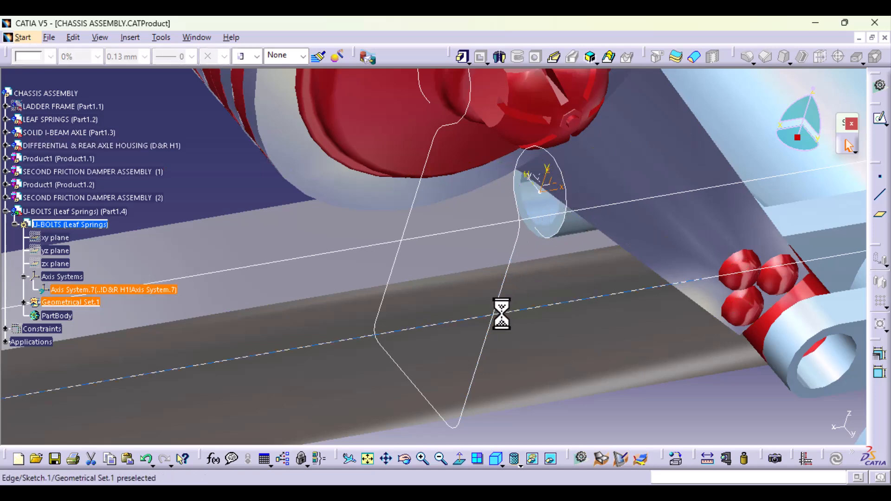
left_click(879, 121)
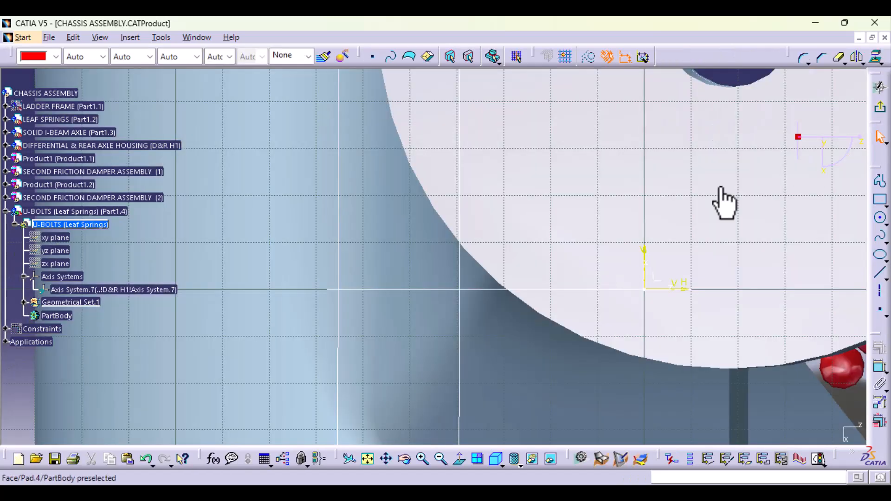
mouse_move(553, 186)
middle_mouse_down()
mouse_move(552, 241)
mouse_move(543, 243)
mouse_move(551, 204)
middle_mouse_up()
middle_click_drag(571, 260, 453, 227)
- Draw a circle centred on the sketch origin, dimension its diameter as 5 mm and exit the sketch
left_click(879, 238)
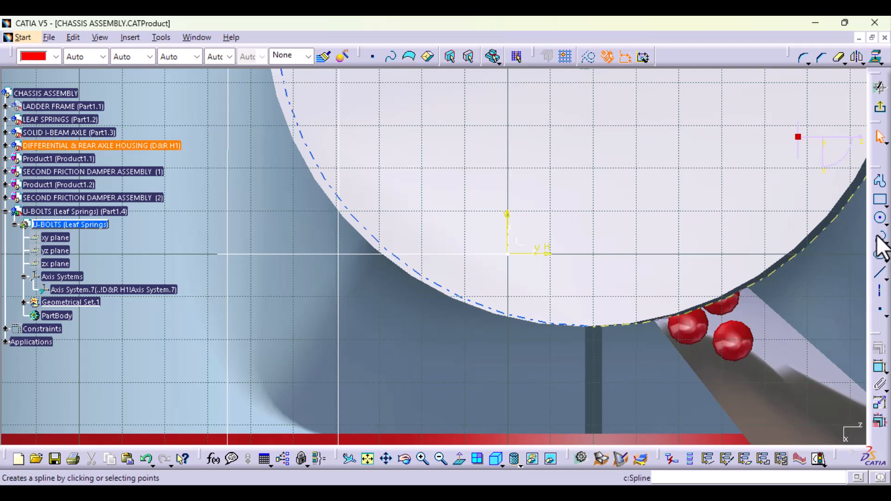
left_click(508, 253)
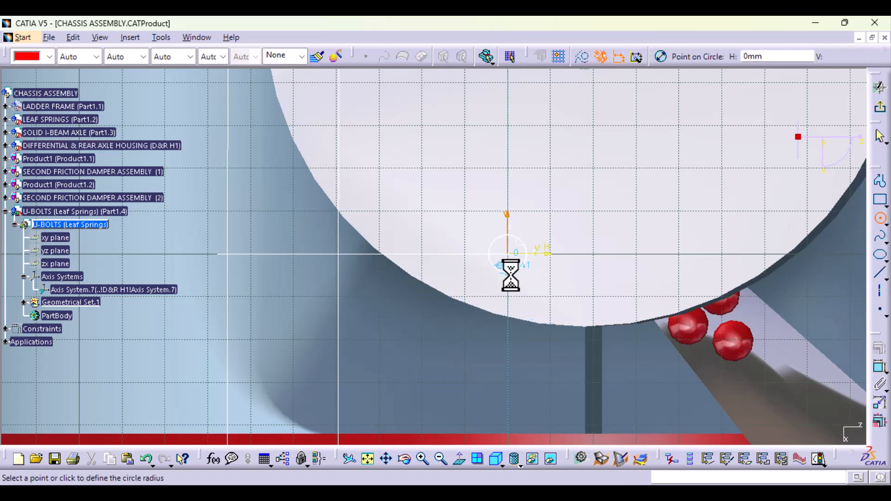
left_click(510, 276)
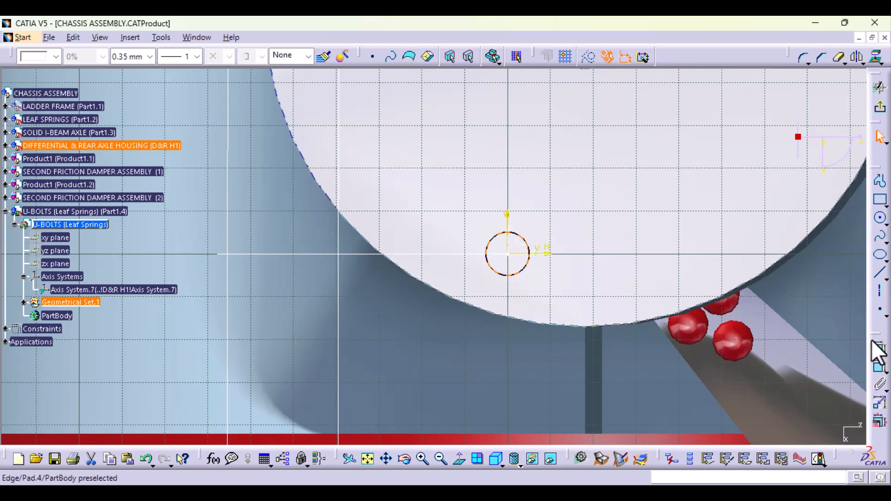
left_click(880, 378)
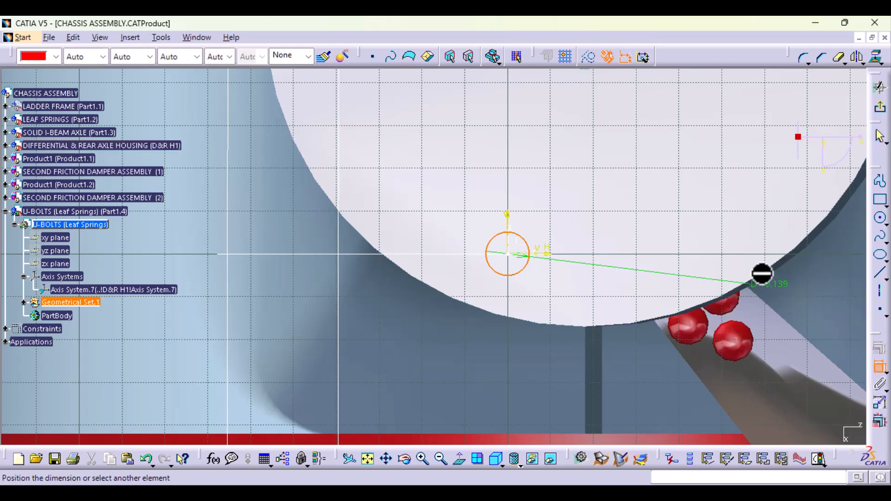
middle_click_drag(762, 272, 722, 358)
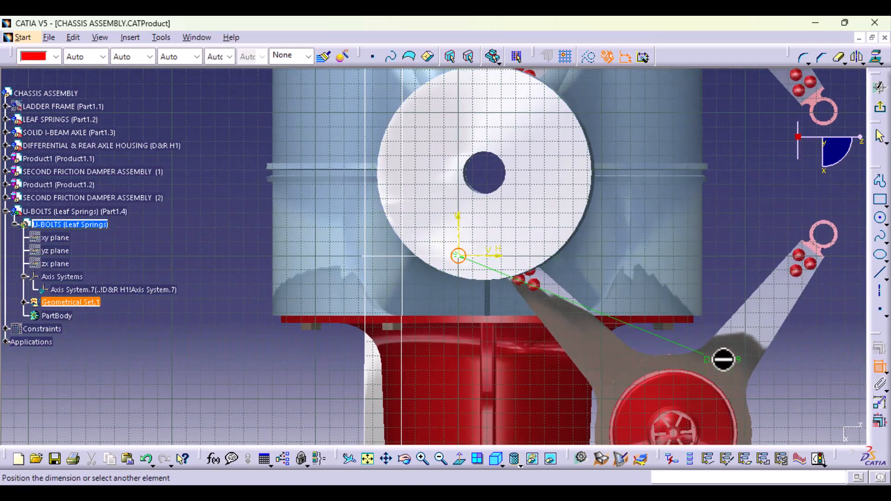
left_click(277, 368)
double_click(277, 368)
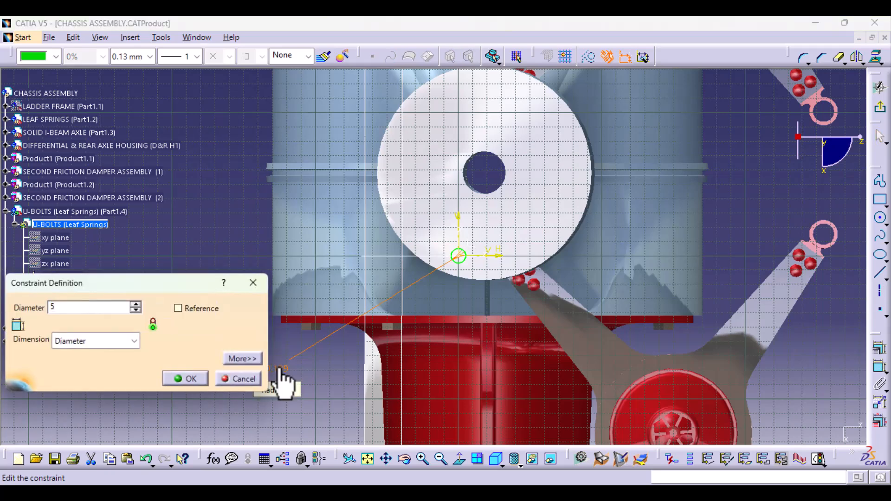
key("Escape")
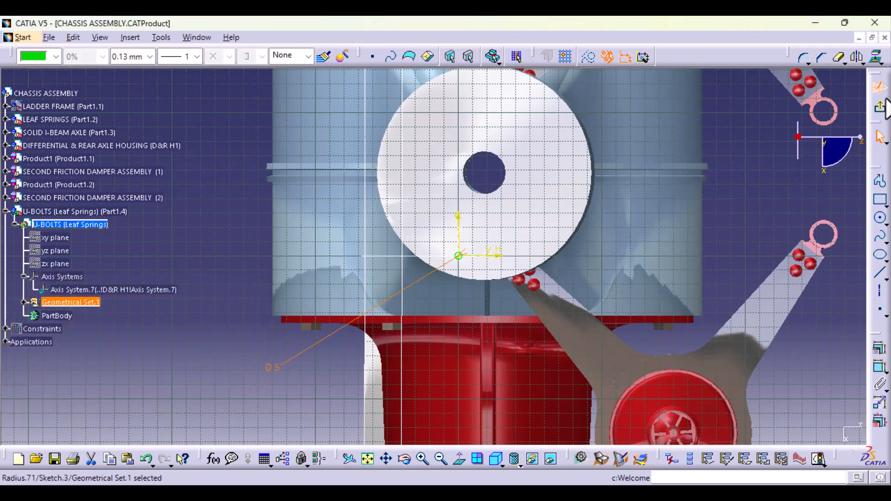
left_click(879, 107)
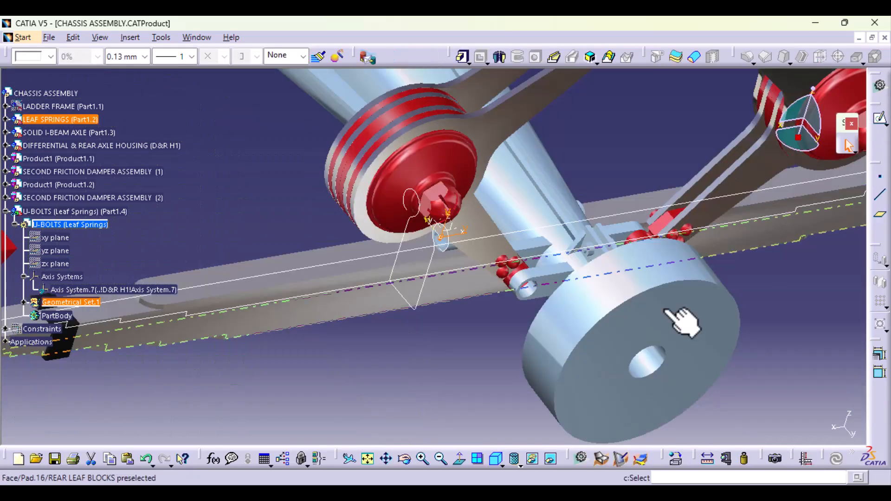
- Try to create a Rib with the 5 mm circle Sketch.3 as profile and the U-bolt profile Sketch.2 as center curve
mouse_move(435, 360)
middle_mouse_down()
mouse_move(453, 275)
mouse_move(490, 201)
mouse_move(483, 278)
middle_mouse_up()
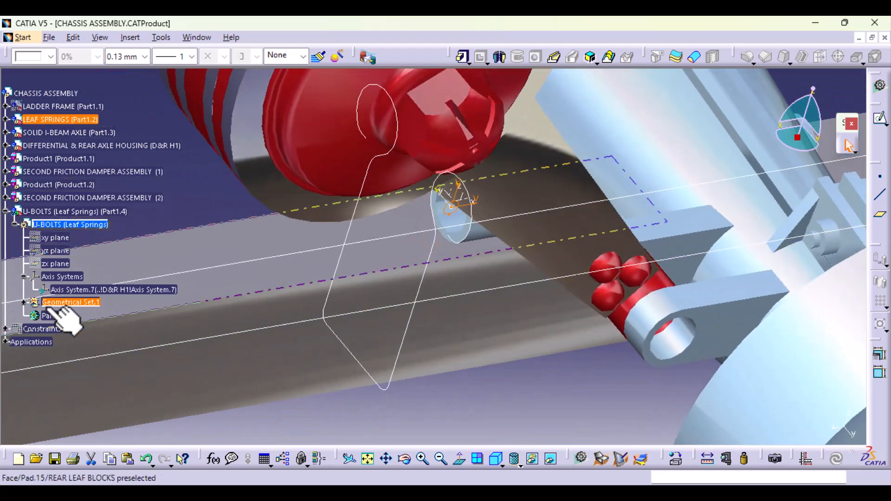
left_click(556, 58)
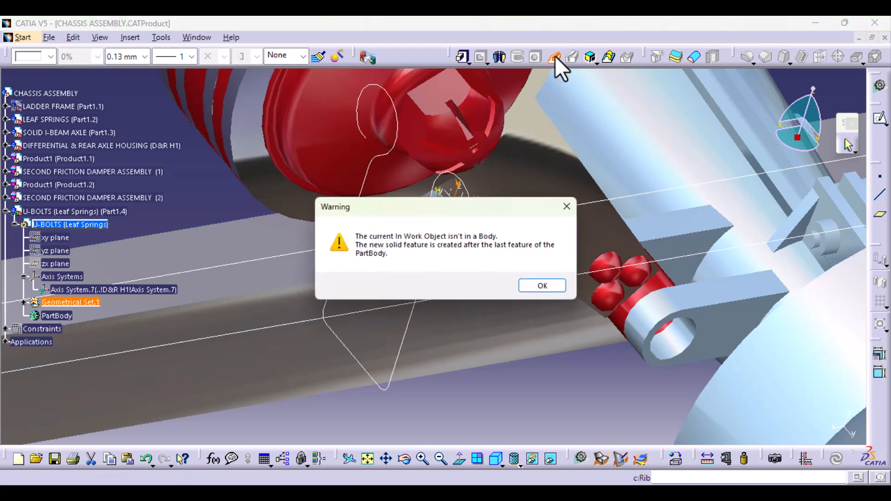
left_click(543, 285)
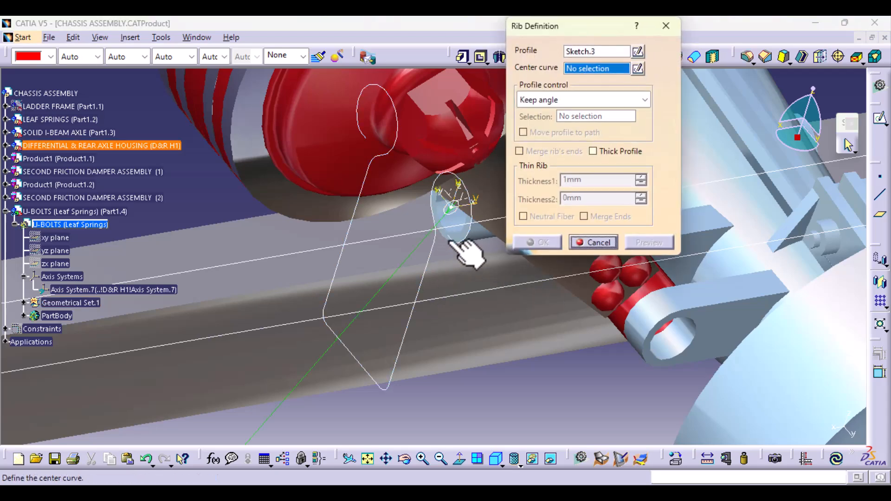
left_click(465, 238)
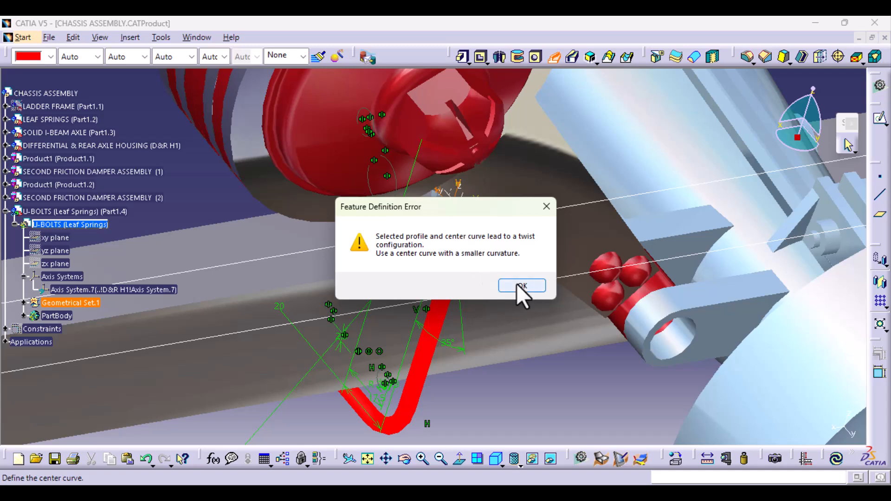
left_click(517, 288)
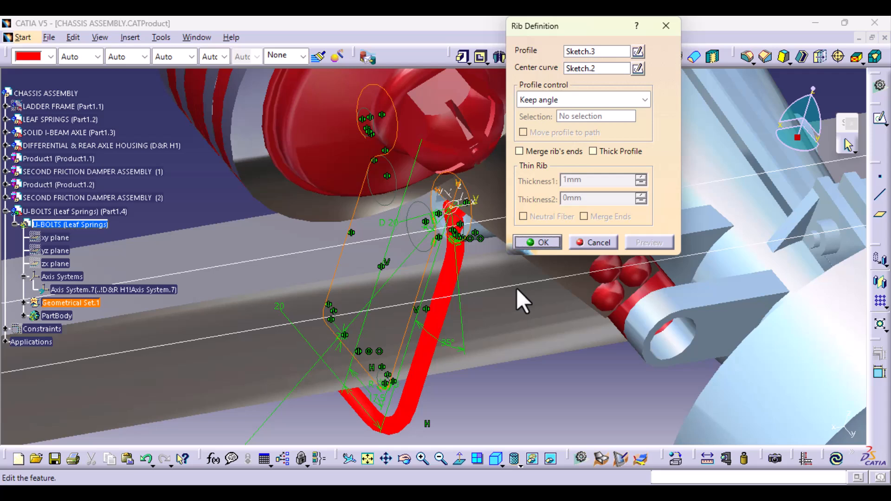
- Set the rib's profile control to Pulling direction along Axis System.7's X axis, enable Move profile to path and preview it
left_click(629, 102)
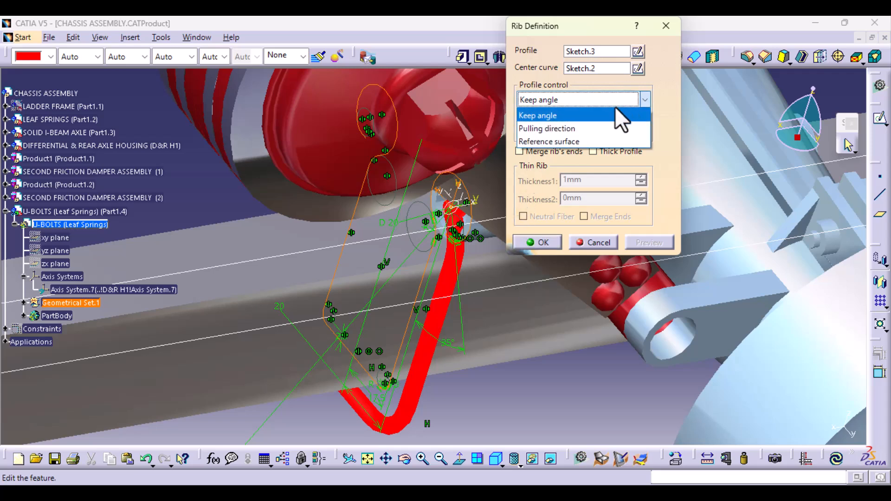
left_click(586, 130)
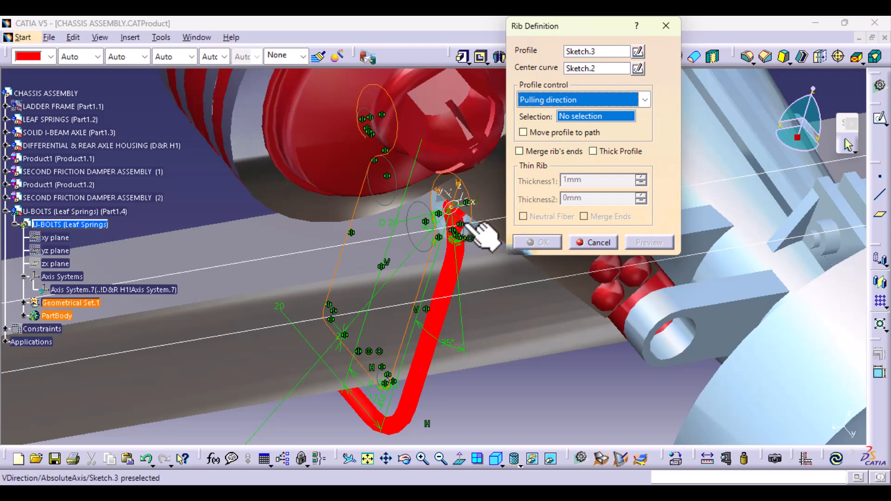
left_click(478, 203)
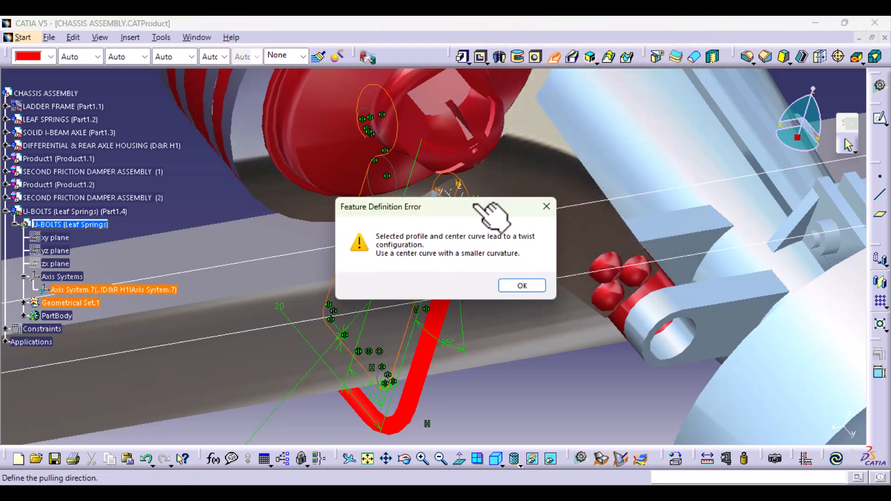
left_click(510, 285)
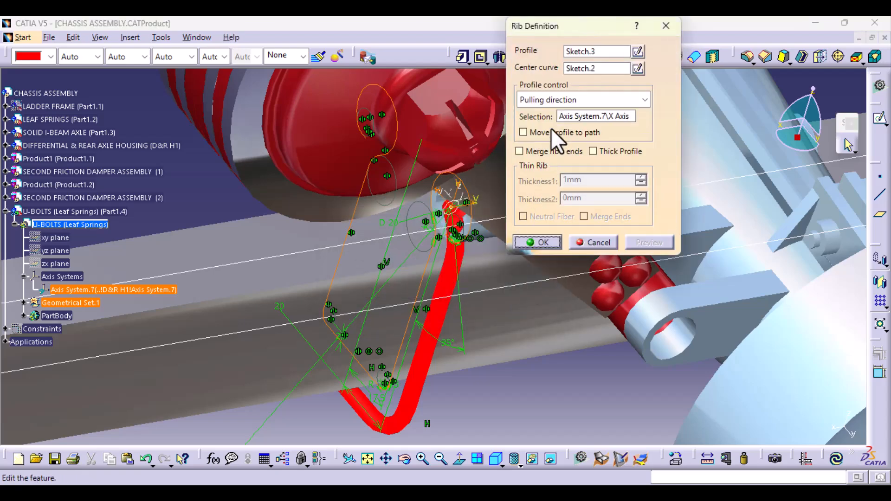
left_click(552, 130)
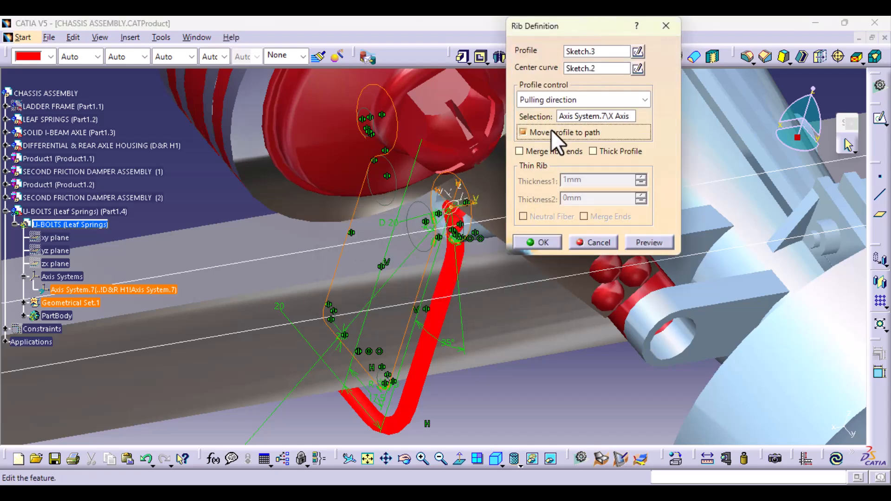
left_click(650, 241)
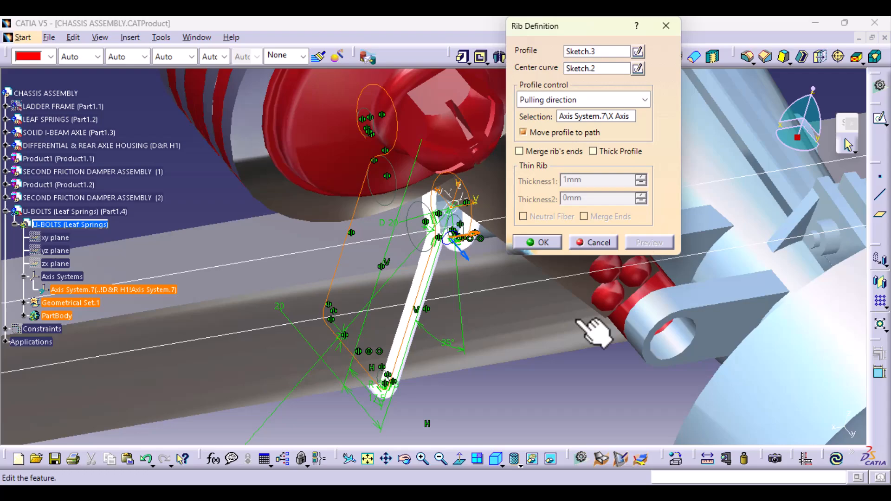
- Check the previewed rib along the U-bolt path around the leaf spring and create it
middle_click_drag(364, 413, 413, 338)
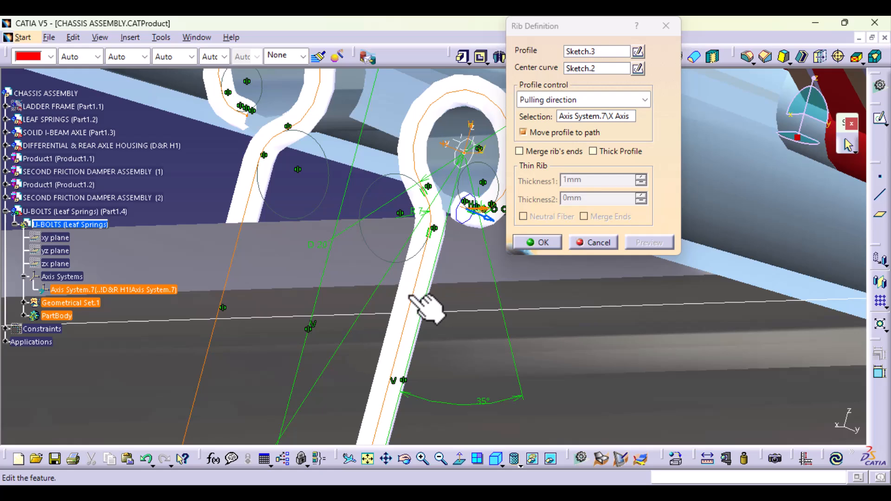
middle_click_drag(420, 248, 406, 323, "ctrl")
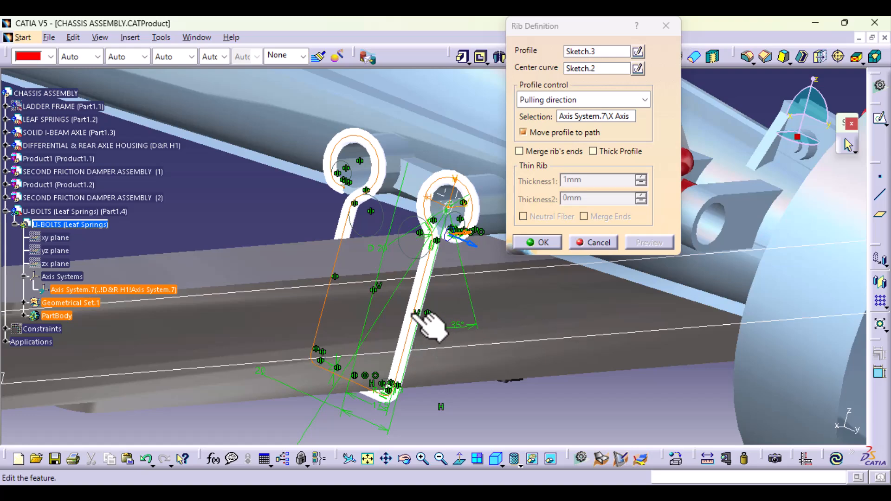
middle_click_drag(418, 316, 339, 258)
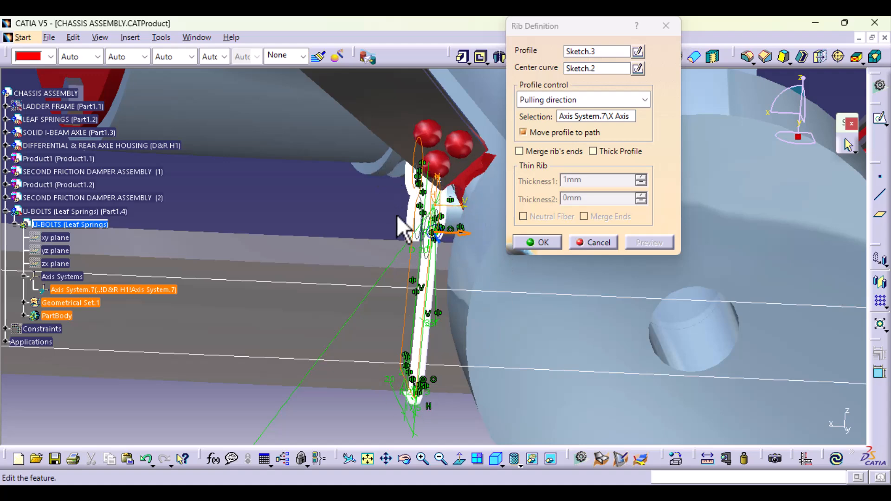
mouse_move(258, 364)
middle_mouse_down()
mouse_move(262, 350)
mouse_move(332, 305)
mouse_move(330, 370)
middle_mouse_up()
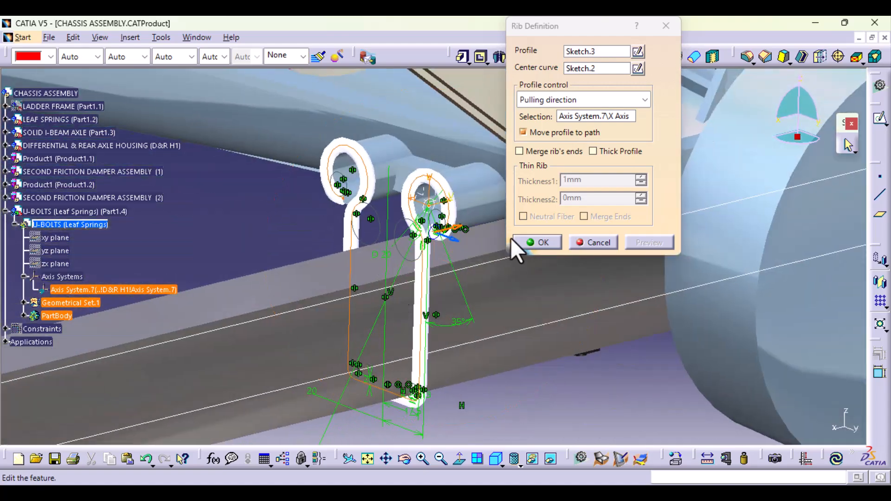
middle_click_drag(433, 302, 389, 278)
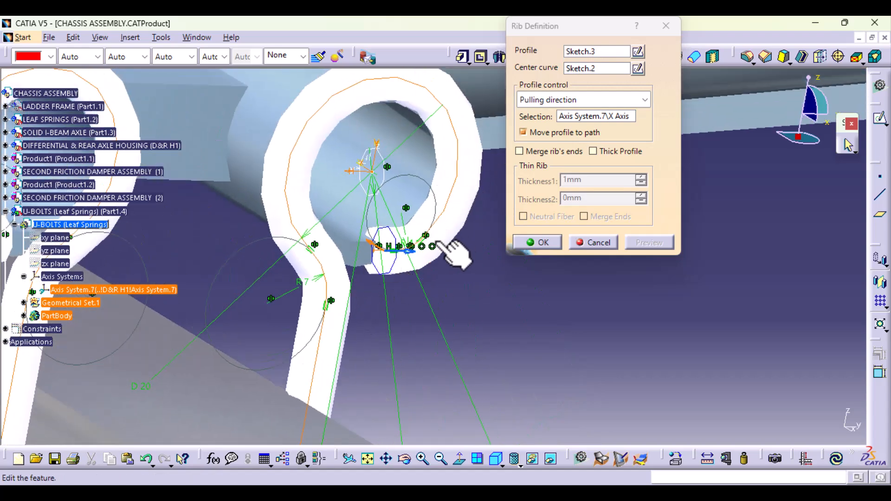
middle_click_drag(453, 253, 241, 355)
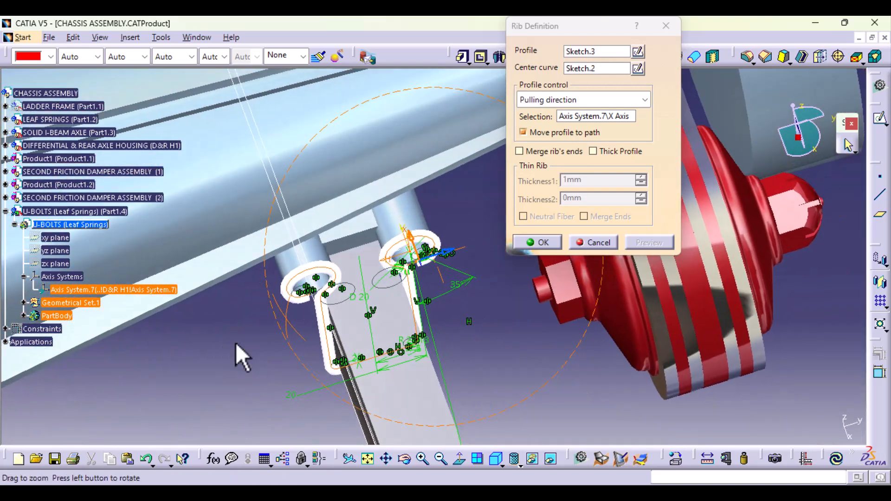
left_click(544, 243)
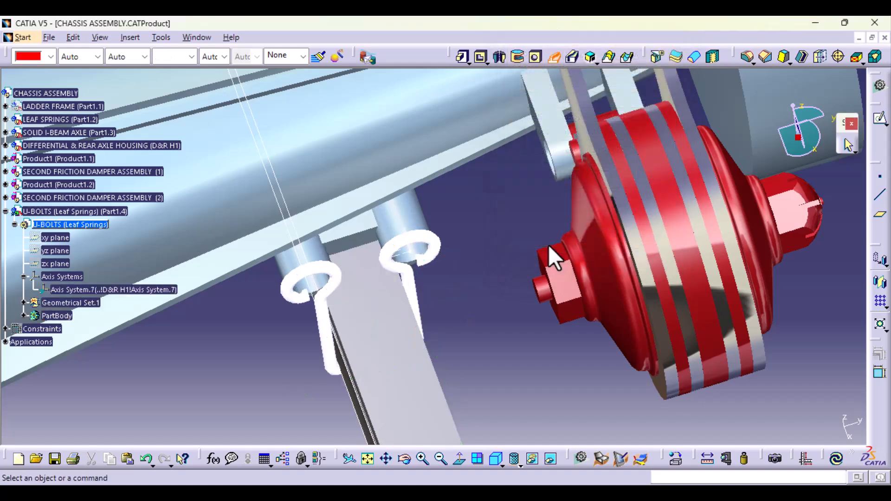
- Examine how the two looped ends of the swept U-bolt and their open tips fit against the cylindrical bosses
mouse_move(494, 307)
middle_mouse_down()
mouse_move(427, 378)
mouse_move(398, 328)
mouse_move(348, 155)
mouse_move(304, 233)
mouse_move(255, 272)
mouse_move(342, 252)
mouse_move(470, 255)
mouse_move(517, 297)
mouse_move(503, 320)
middle_mouse_up()
middle_click_drag(472, 374, 455, 278)
middle_click_drag(301, 331, 422, 285)
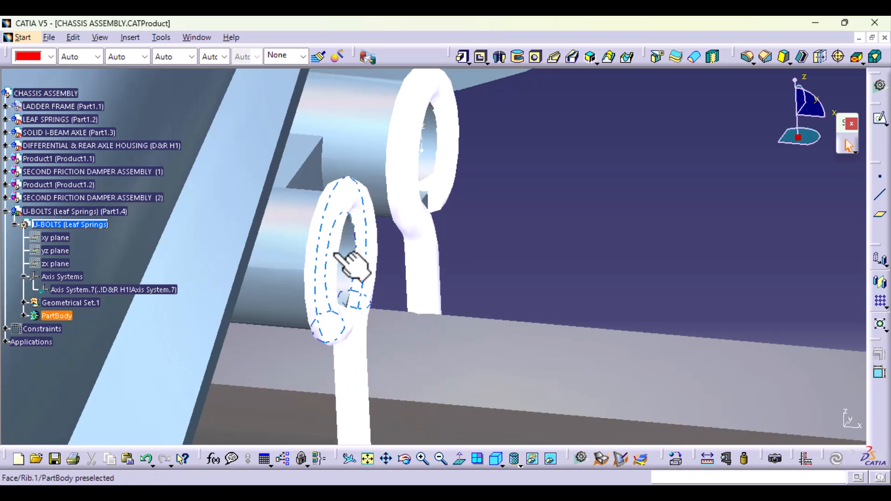
middle_click_drag(325, 279, 499, 355)
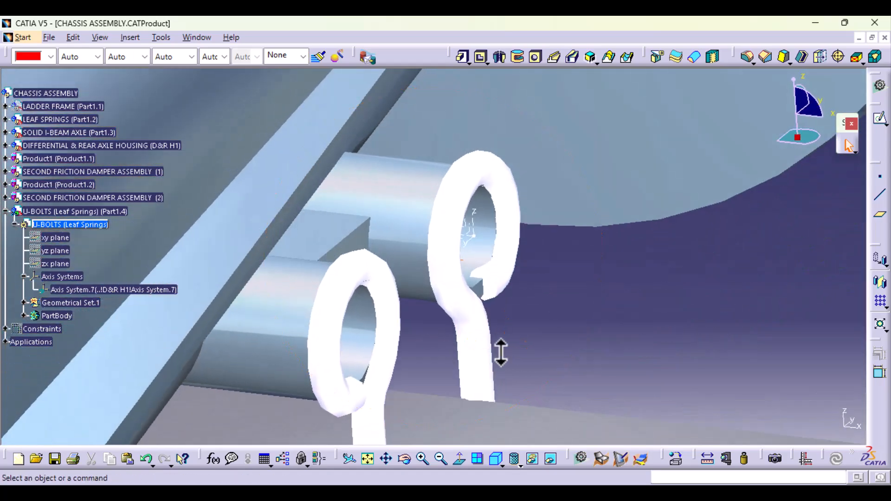
middle_click_drag(541, 423, 434, 405)
mouse_move(367, 343)
middle_mouse_down()
mouse_move(374, 303)
mouse_move(376, 348)
middle_mouse_up()
middle_click_drag(622, 371, 508, 408)
middle_click_drag(545, 255, 443, 342)
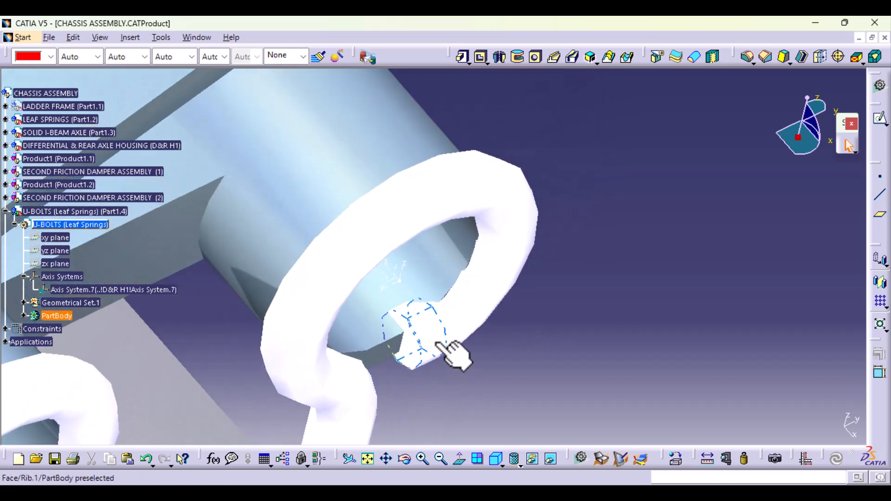
middle_click_drag(389, 353, 488, 352)
middle_click_drag(413, 397, 440, 319)
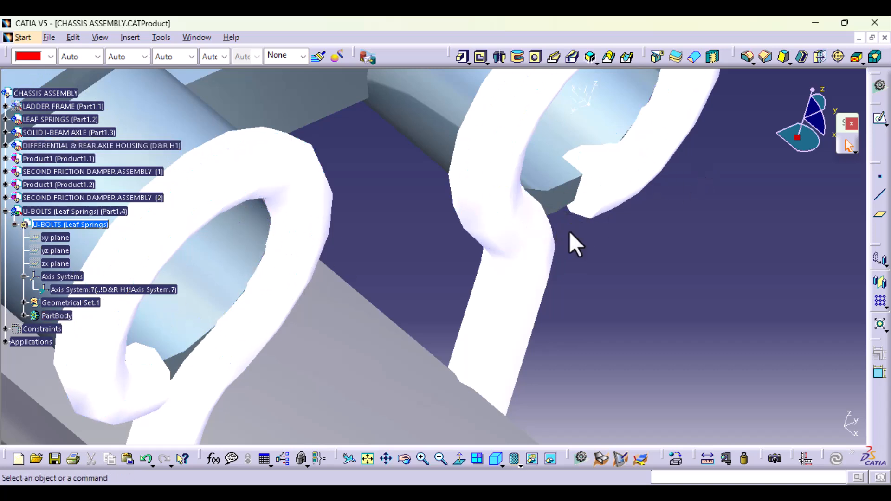
middle_click_drag(645, 272, 505, 377)
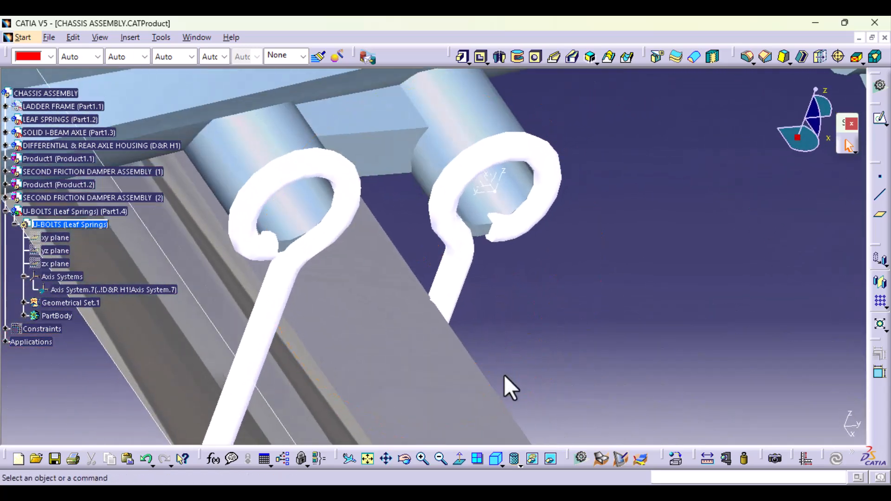
- Reopen the U-bolt profile Sketch.2 and reposition the R 4 dimension of the small arc at the loop's end
left_click(24, 303)
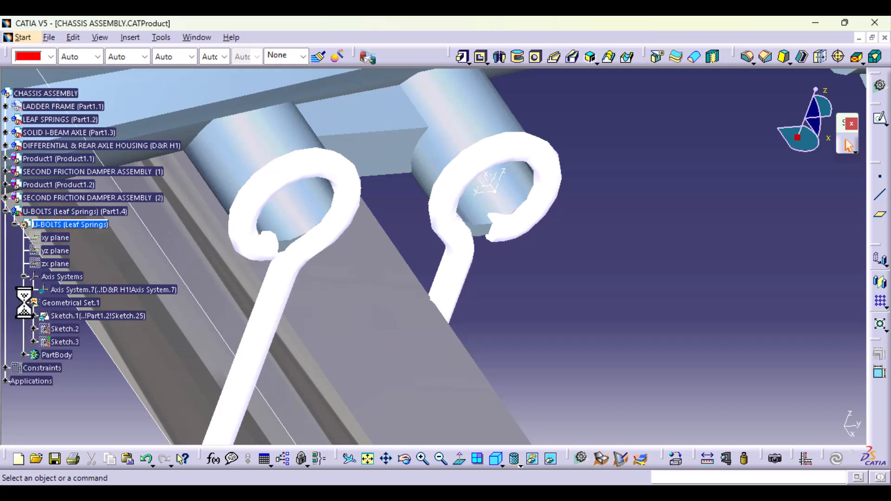
double_click(73, 328)
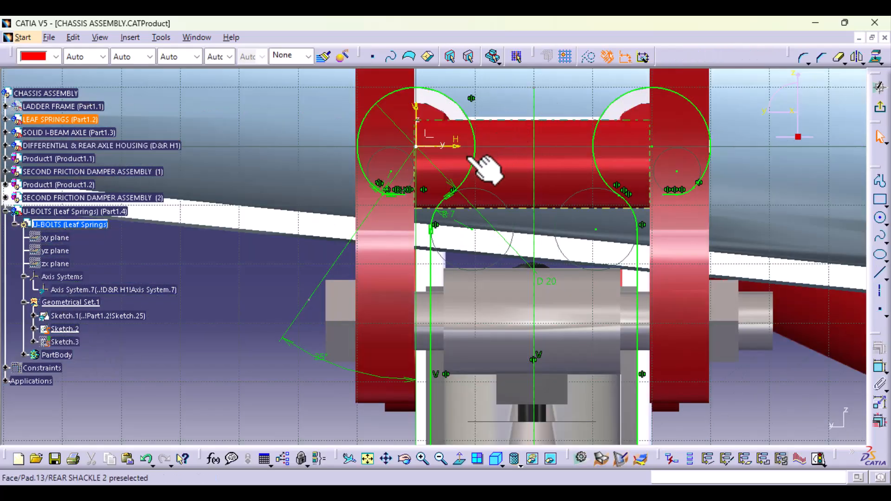
mouse_move(497, 245)
middle_mouse_down()
mouse_move(424, 338)
mouse_move(425, 304)
middle_mouse_up()
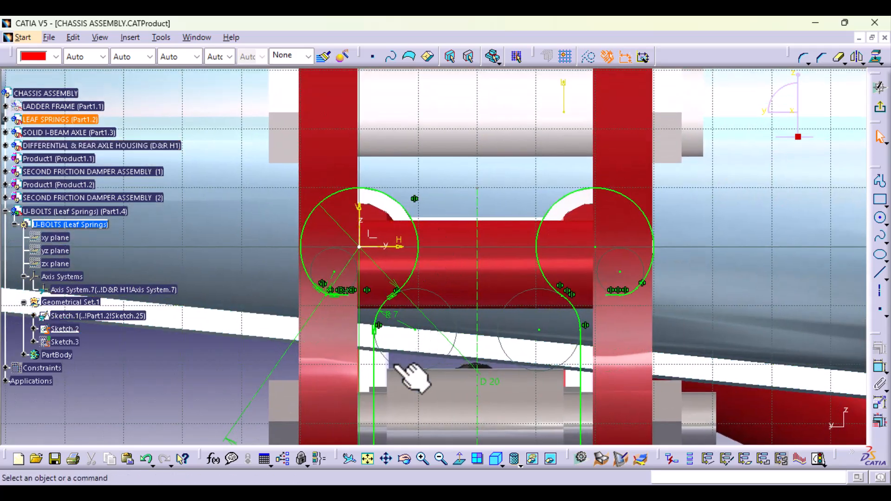
middle_click_drag(392, 361, 412, 294)
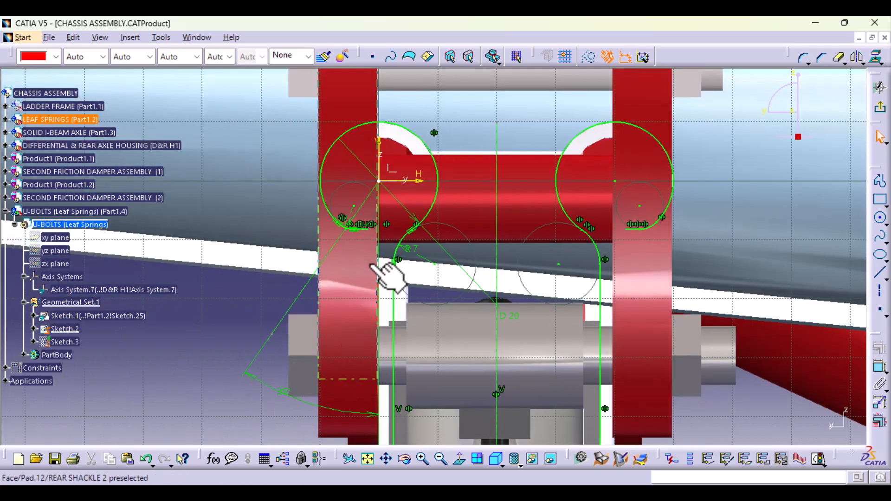
mouse_move(339, 323)
middle_mouse_down()
mouse_move(350, 350)
mouse_move(342, 252)
mouse_move(422, 349)
middle_mouse_up()
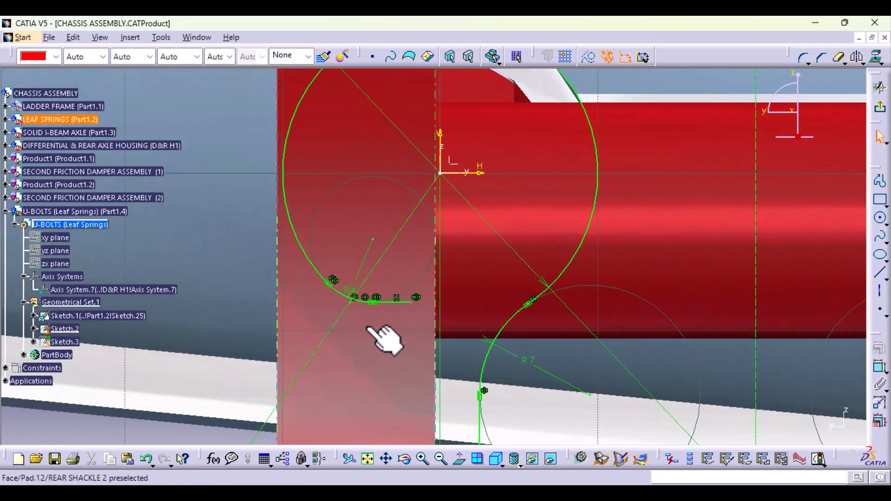
left_click(341, 289)
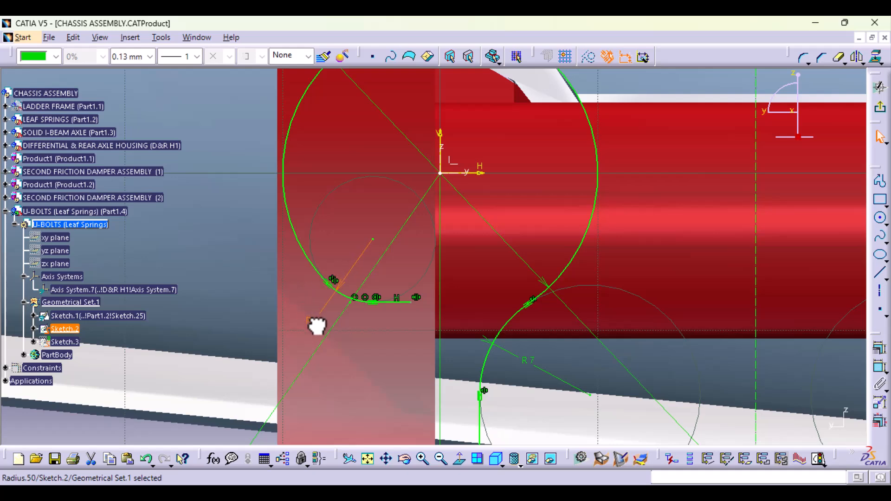
mouse_move(593, 322)
middle_mouse_down()
mouse_move(567, 330)
mouse_move(527, 418)
mouse_move(543, 318)
mouse_move(541, 342)
mouse_move(582, 399)
middle_mouse_up()
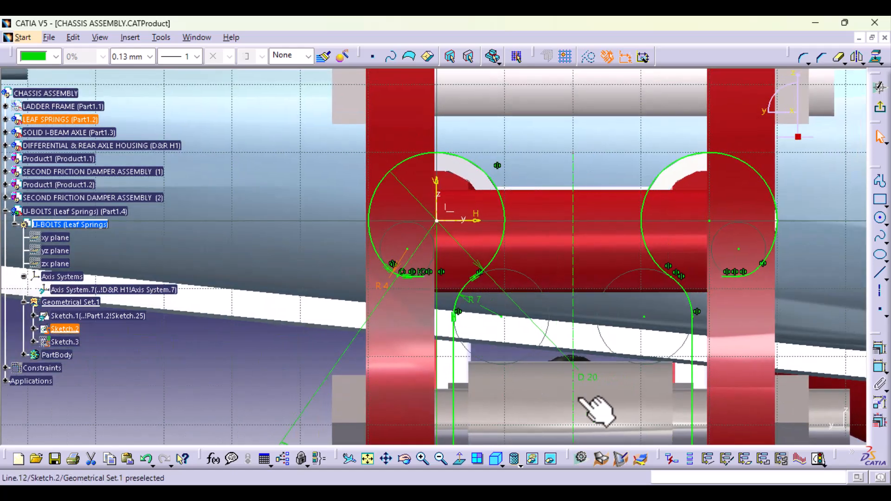
- Set the diameter of the U-bolt profile's loop arc to 22.5 mm and exit the sketch
double_click(597, 378)
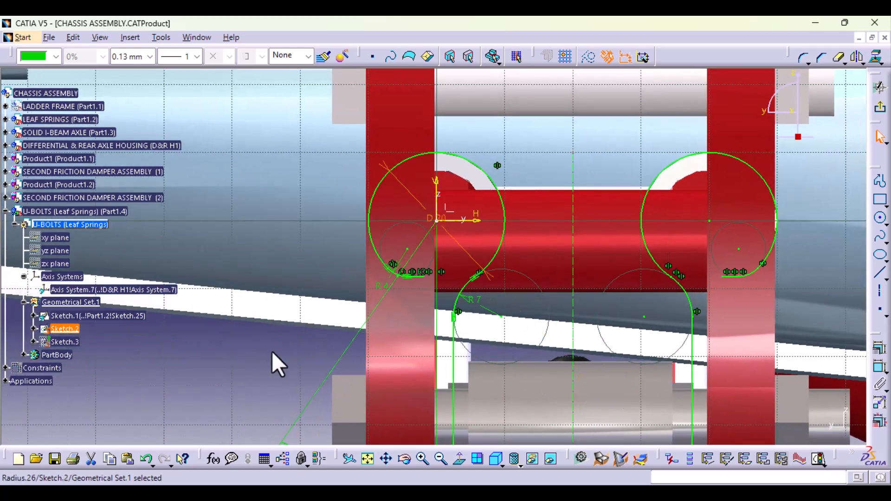
double_click(430, 220)
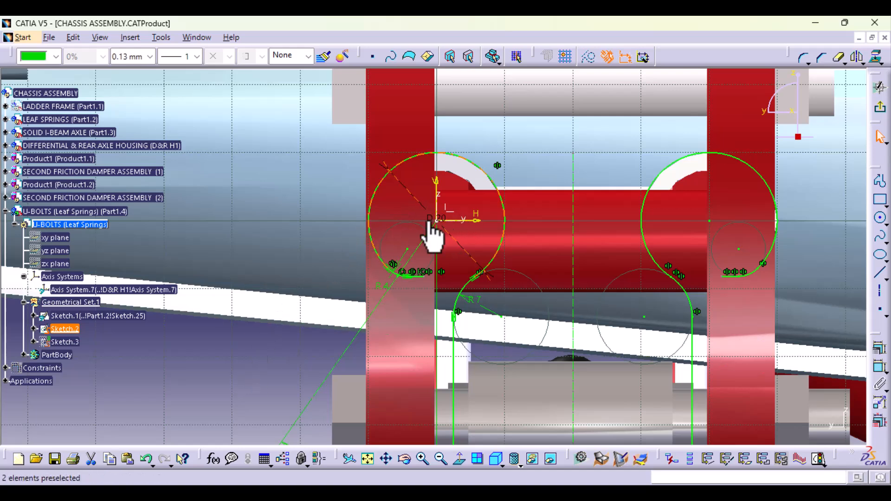
double_click(431, 218)
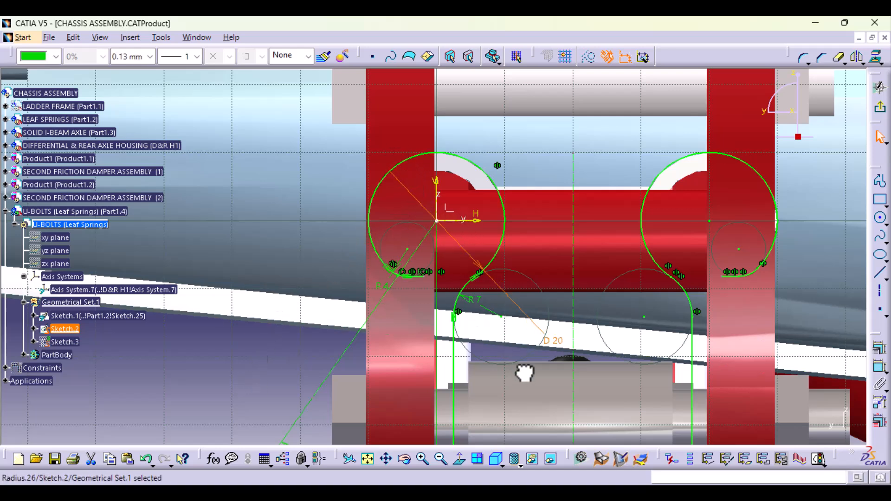
left_click(557, 316)
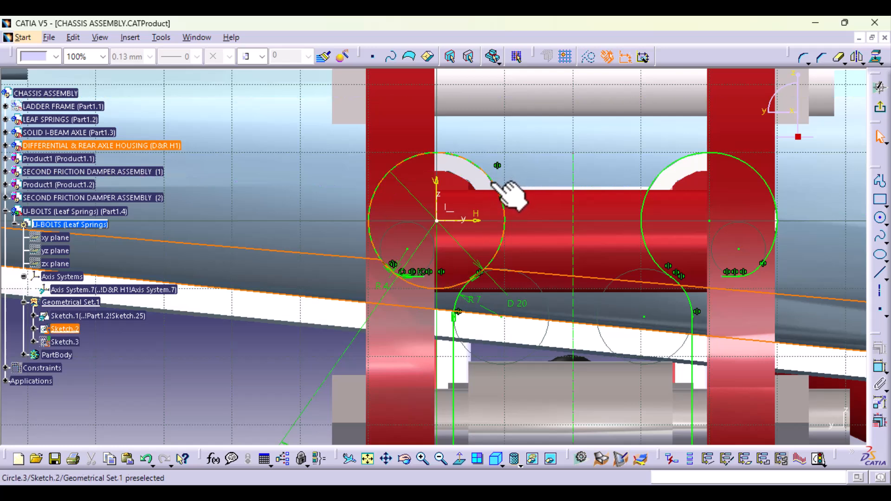
double_click(524, 306)
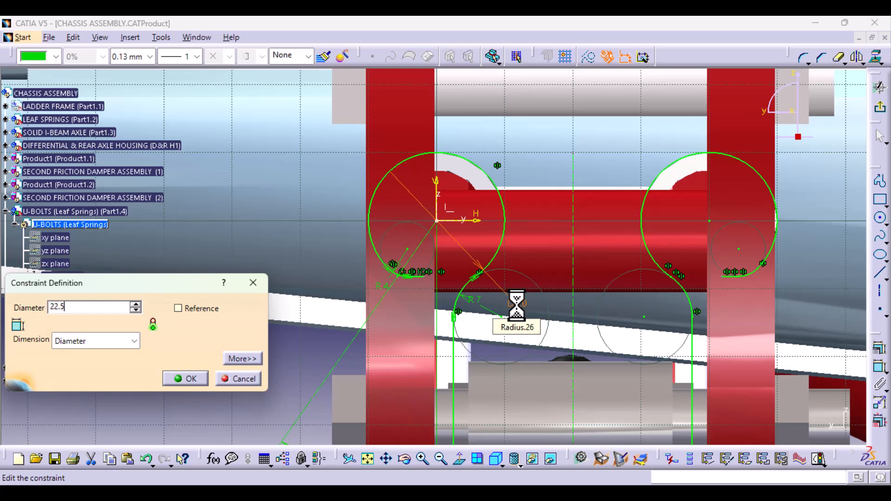
key("Return")
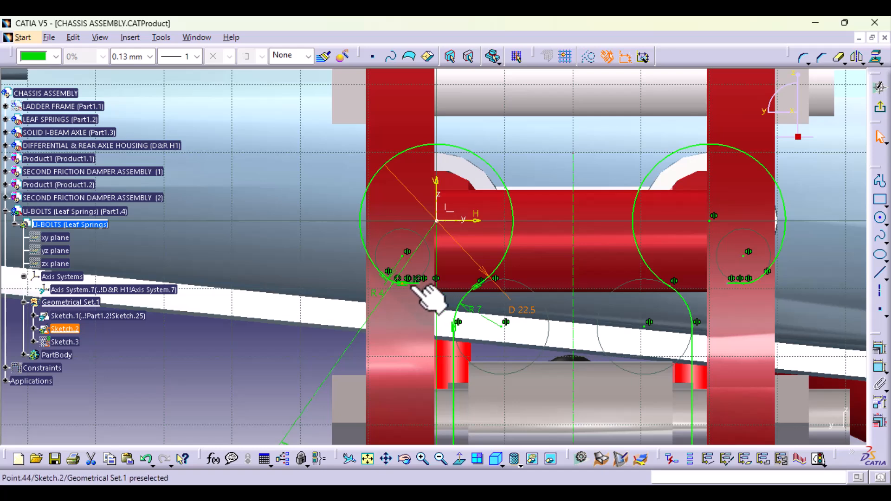
left_click(881, 108)
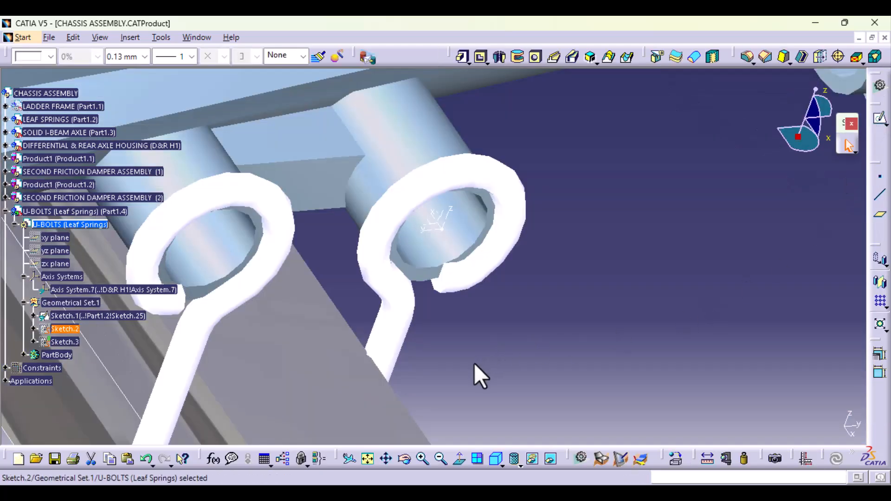
- Reopen the U-bolt profile Sketch.2 and delete the small R 4 arc at the loop's open end
middle_click_drag(463, 344, 723, 409)
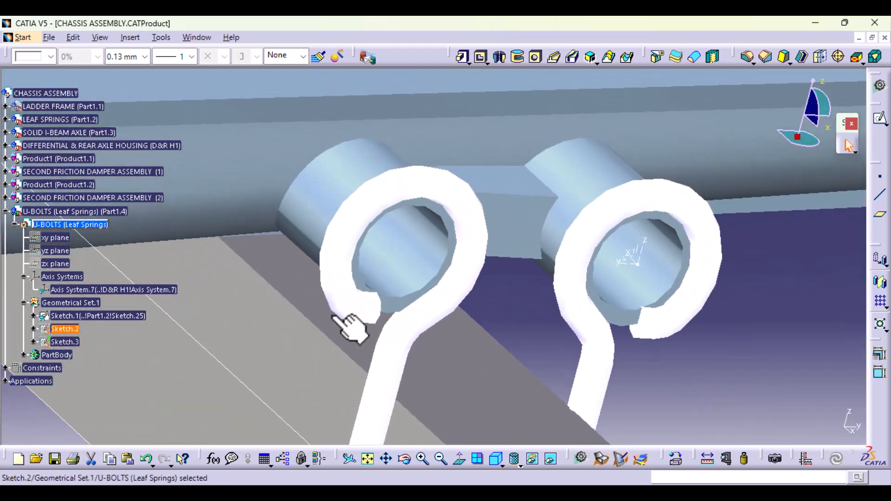
double_click(65, 329)
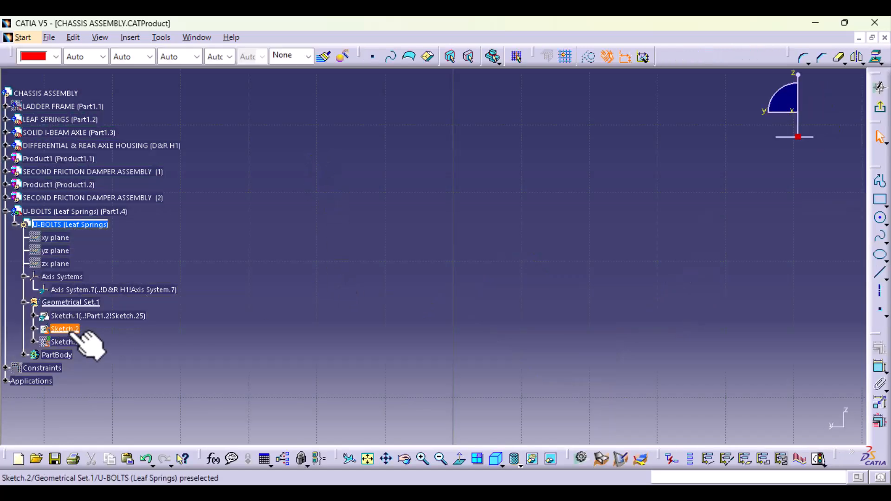
middle_click_drag(453, 227, 455, 260, "ctrl")
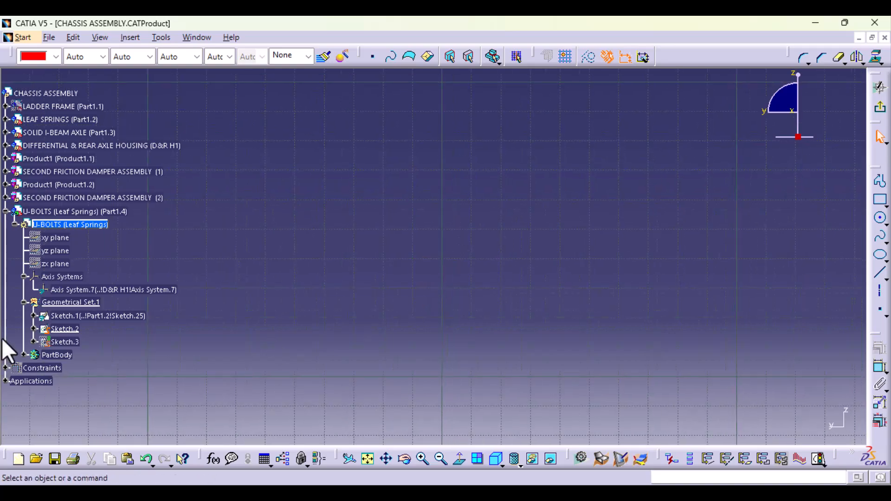
right_click(67, 329)
left_click(146, 142)
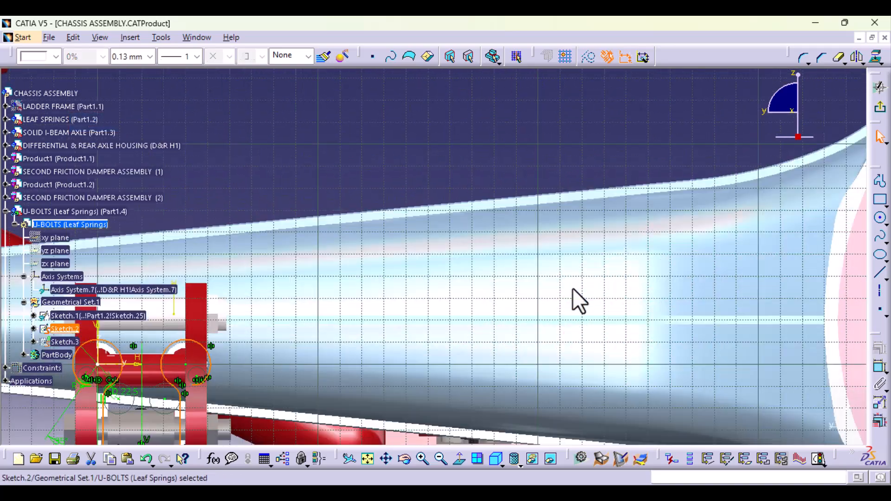
middle_click_drag(218, 427, 550, 205)
middle_click_drag(468, 363, 485, 206, "ctrl")
mouse_move(468, 112)
middle_mouse_down()
mouse_move(478, 441)
mouse_move(424, 364)
mouse_move(428, 300)
mouse_move(626, 360)
middle_mouse_up()
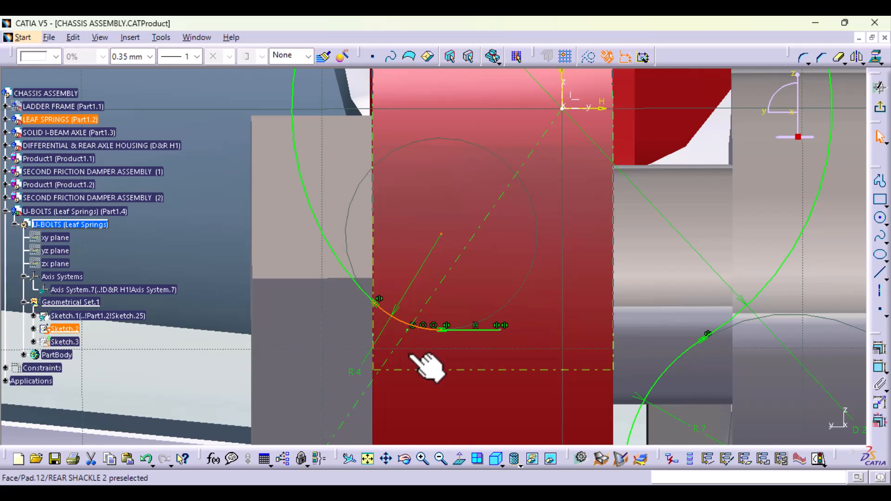
key("Delete")
- Delete the short horizontal end line, the dash-dot construction line and its leftover endpoint from the loop's tip, and exit the sketch
left_click(478, 329)
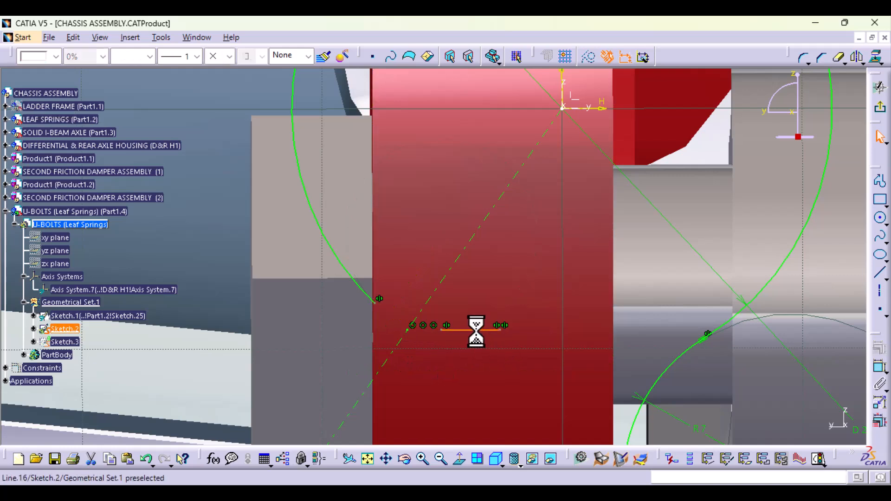
key("Delete")
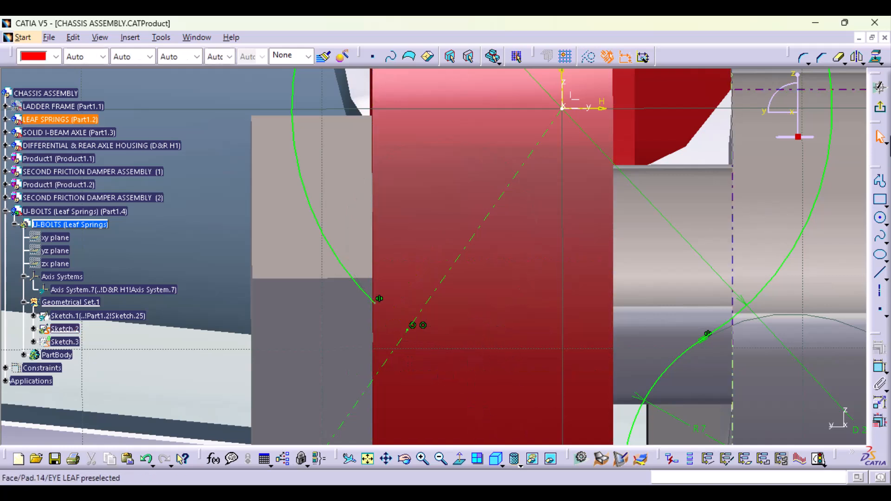
left_click(443, 278)
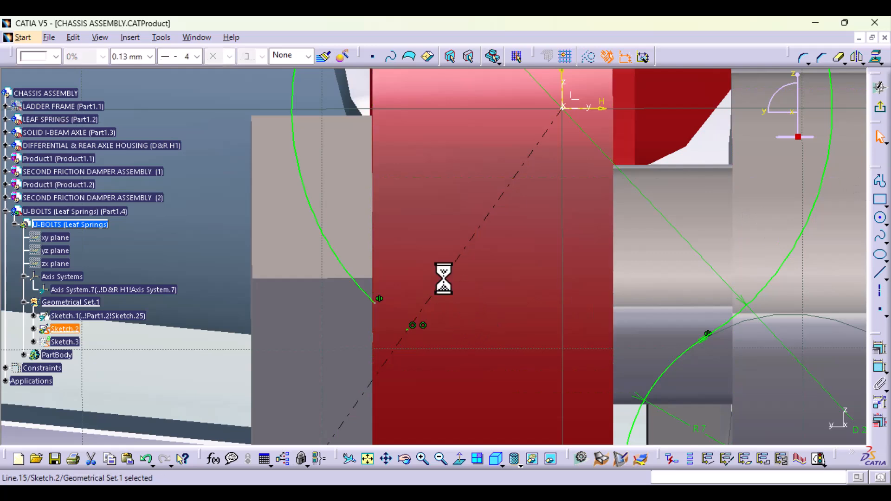
left_click(408, 329)
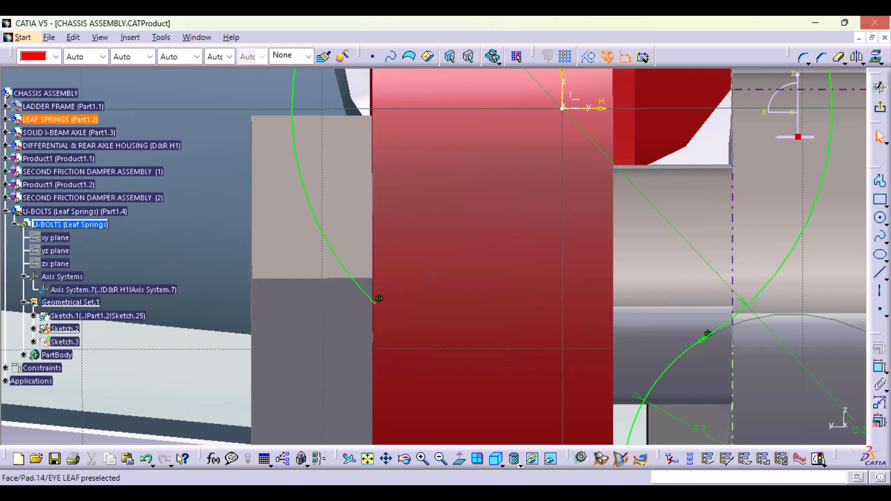
left_click(881, 110)
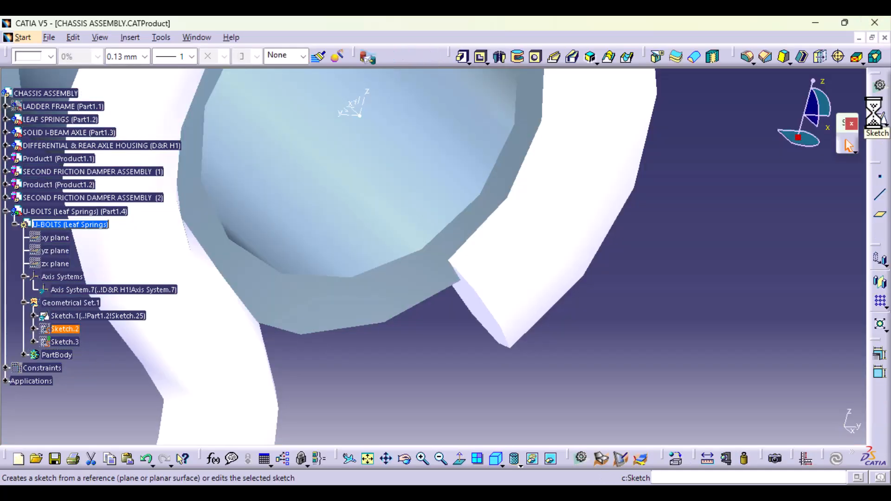
- Check the loop's fit around the cylindrical boss, reopen Sketch.2 and temporarily dimension the diameter of the boss's outer edge
middle_click_drag(389, 362, 448, 380)
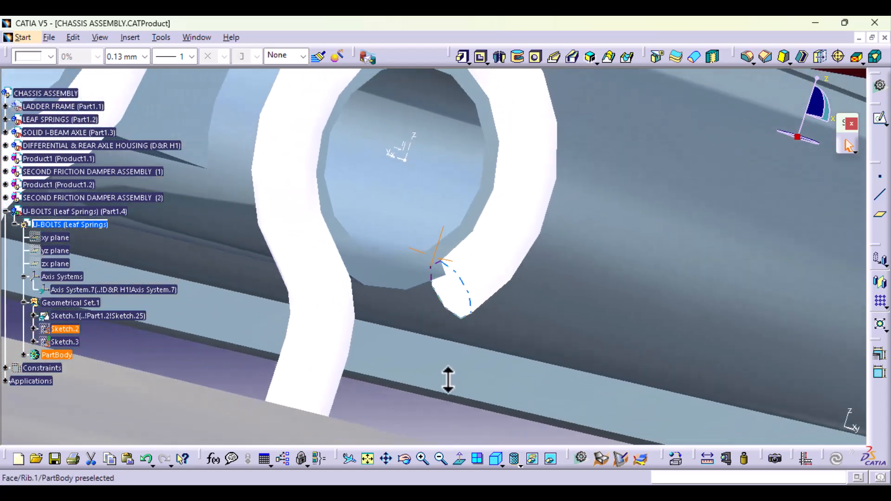
middle_click_drag(449, 273, 467, 294)
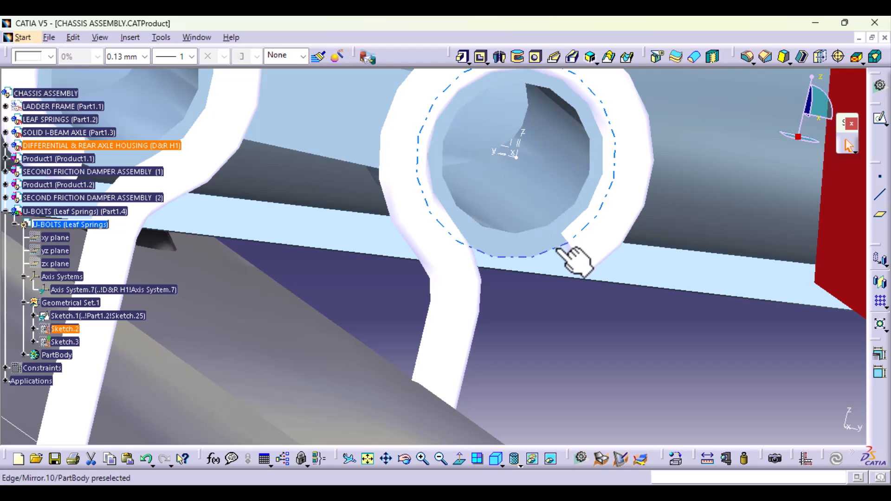
double_click(65, 328)
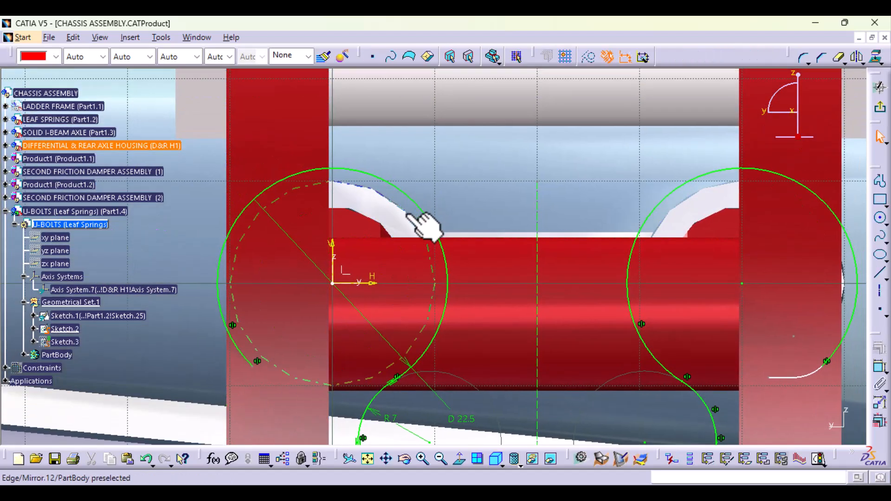
left_click(881, 376)
left_click(417, 230)
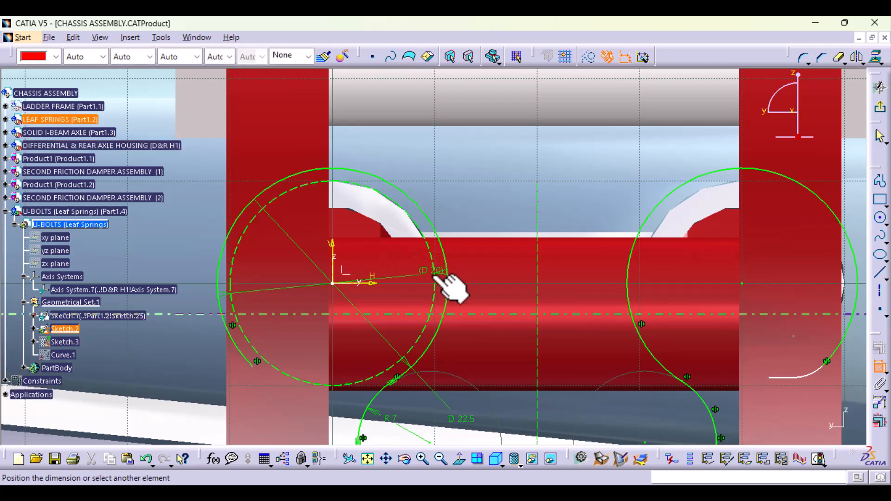
left_click(881, 371)
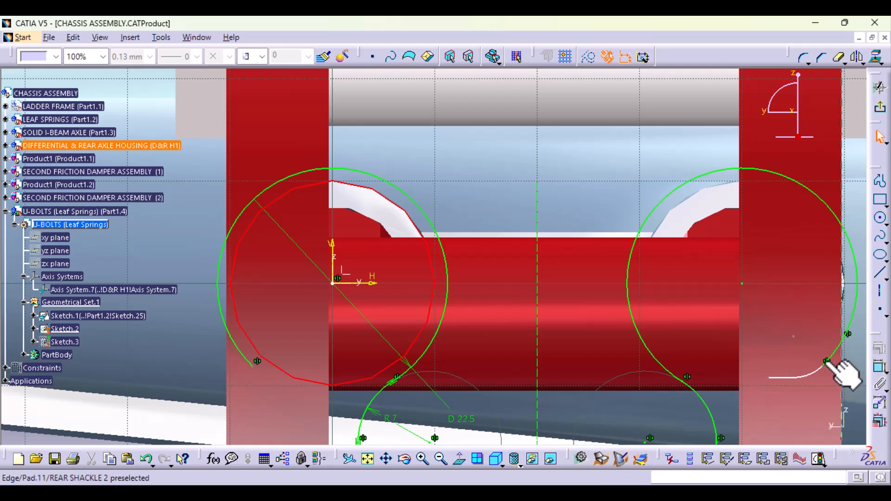
- Set the diameter of the U-bolt profile's loop arc to 25 mm and exit the sketch
double_click(461, 419)
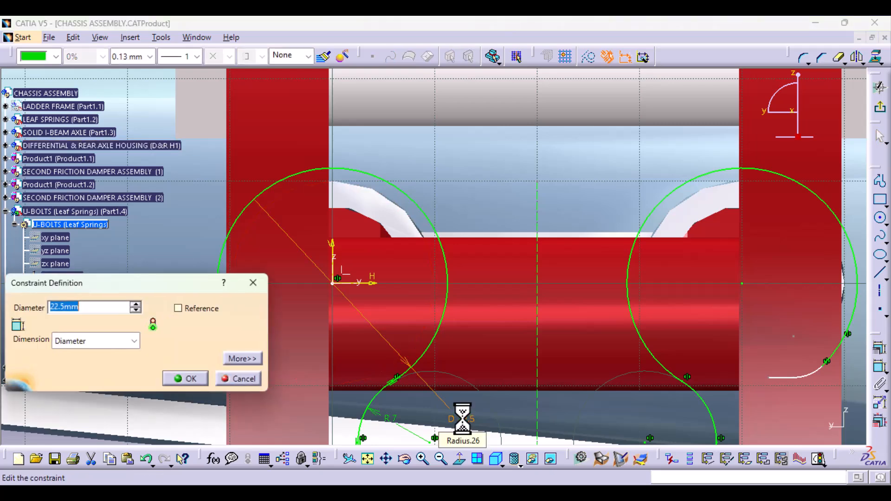
left_click(190, 379)
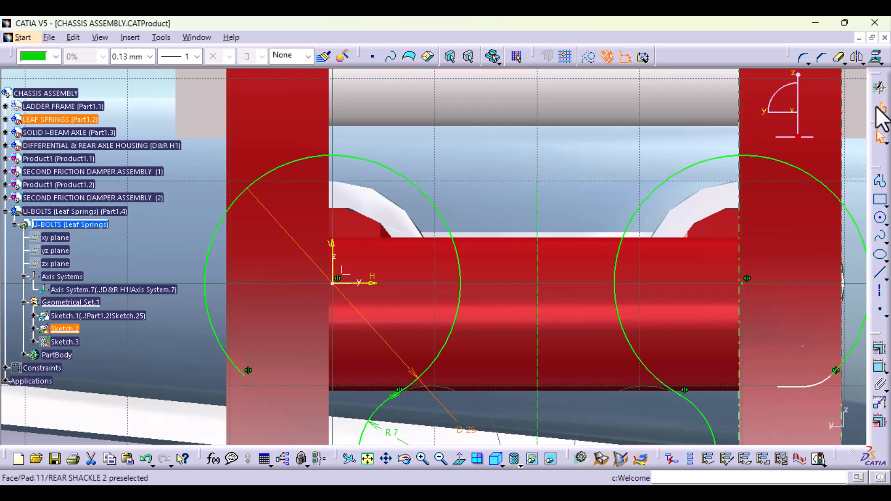
left_click(878, 108)
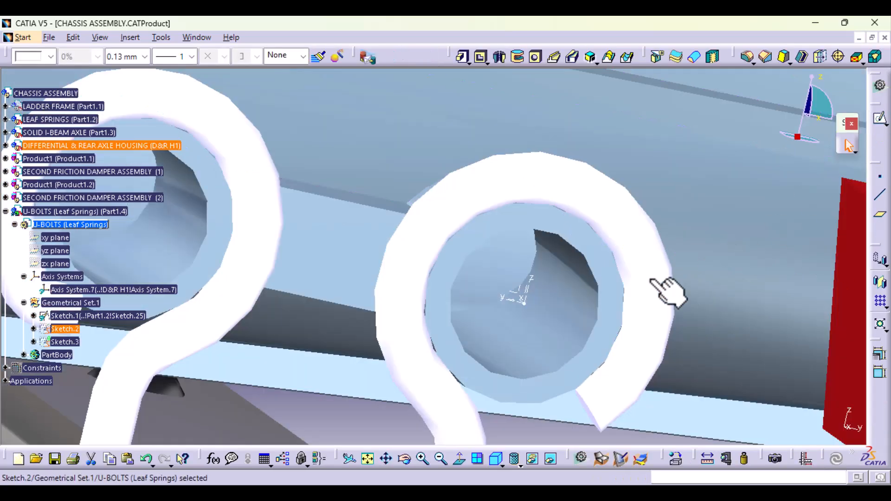
- Start a Translate on the U-bolt body's Rib.1, agreeing to keep the transformation specifications
middle_click_drag(403, 227, 426, 323)
middle_click_drag(364, 327, 500, 346)
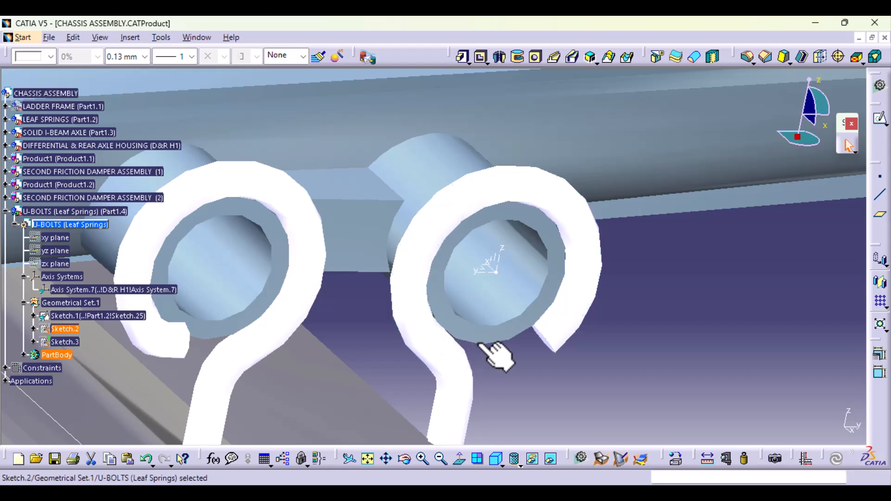
middle_click_drag(568, 385, 453, 308)
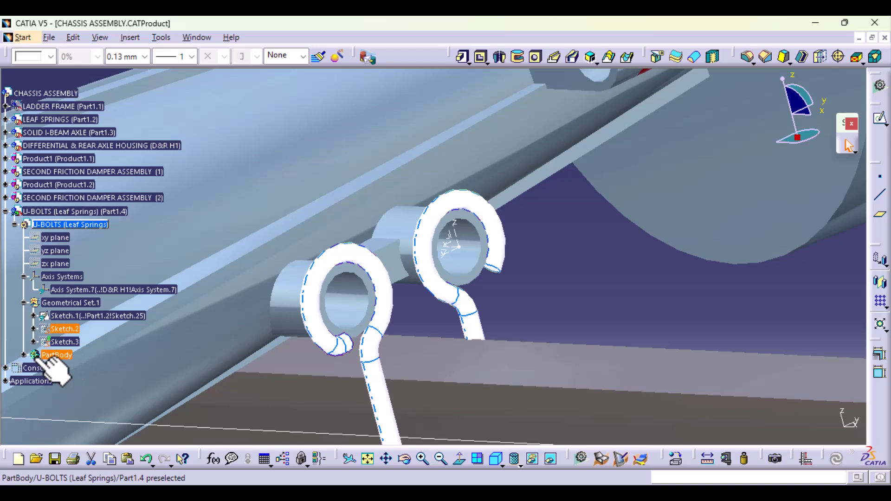
left_click(331, 340)
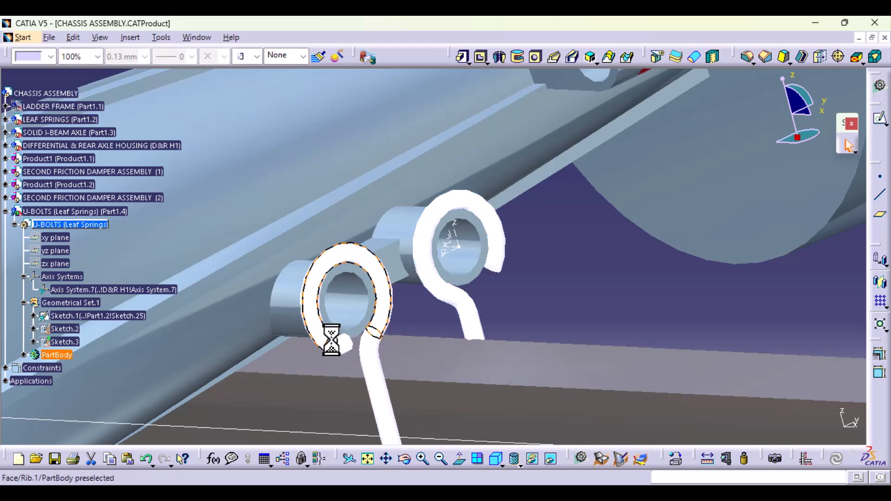
left_click(24, 355)
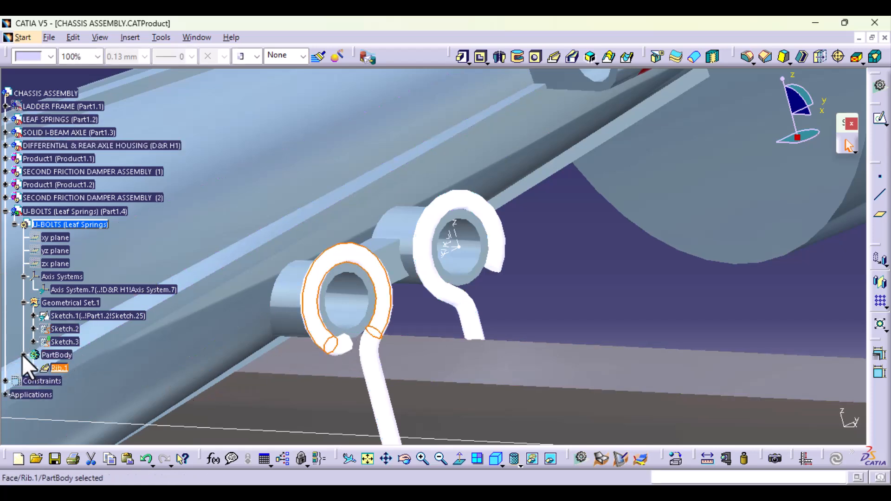
left_click(59, 368)
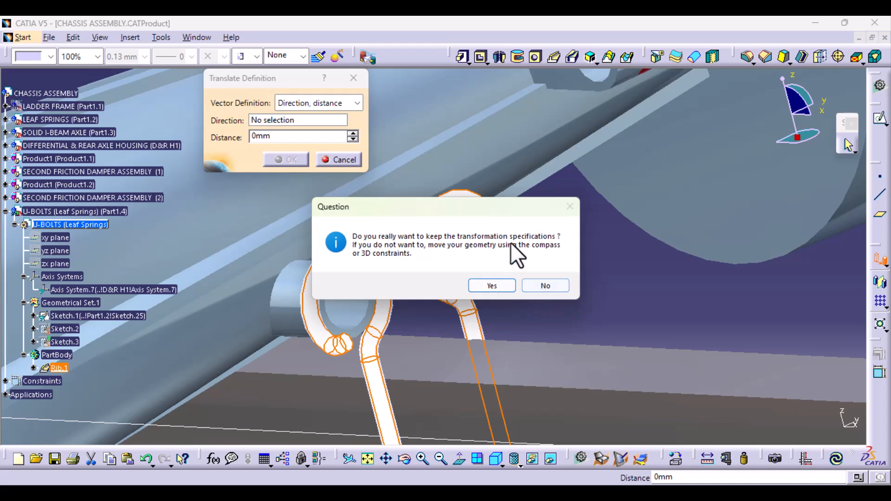
left_click(492, 286)
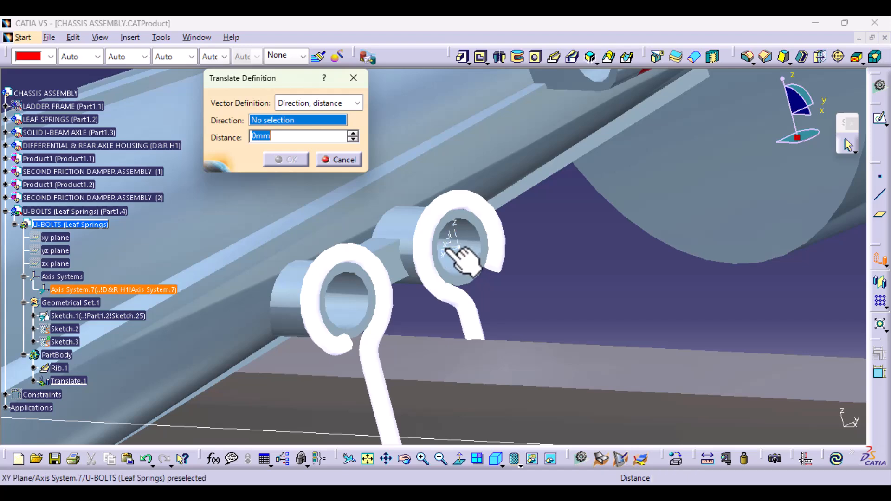
- Try the XY and YZ planes of Axis System.7 as translation directions for the U-bolt with an 8 mm distance
middle_click_drag(459, 333, 461, 255, "ctrl")
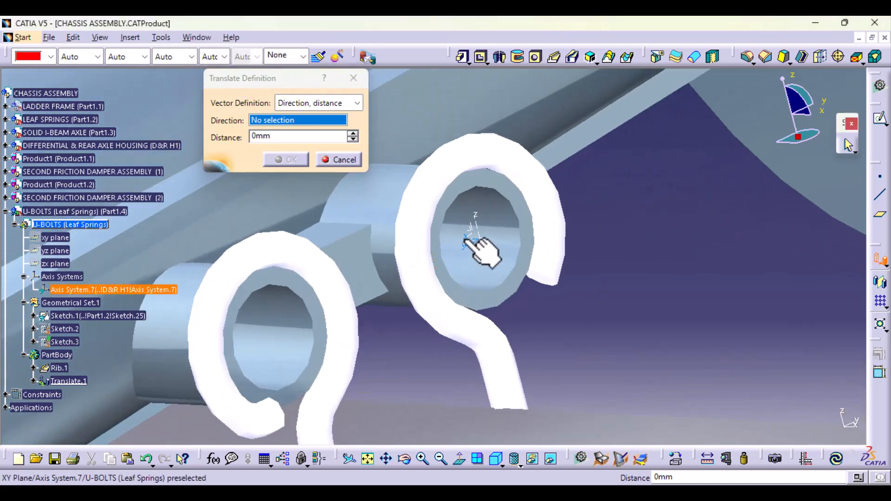
left_click(464, 239)
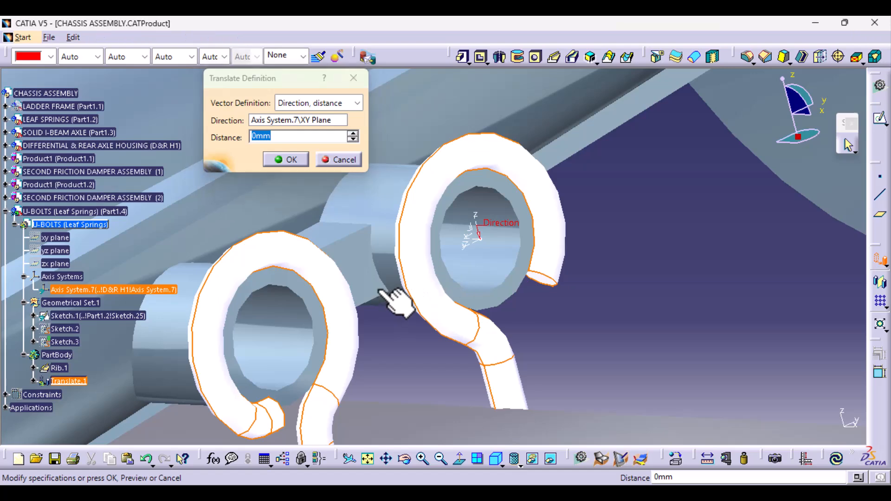
middle_click_drag(380, 290, 370, 391, "ctrl")
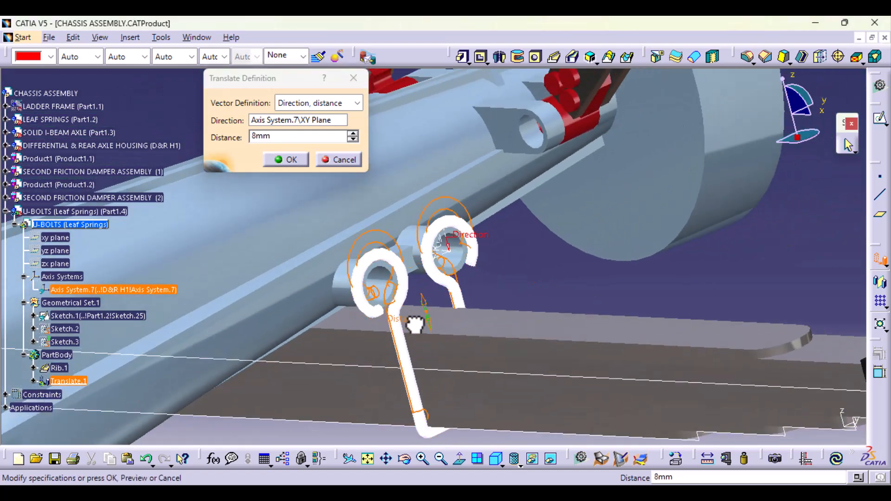
middle_click_drag(445, 362, 324, 97, "ctrl")
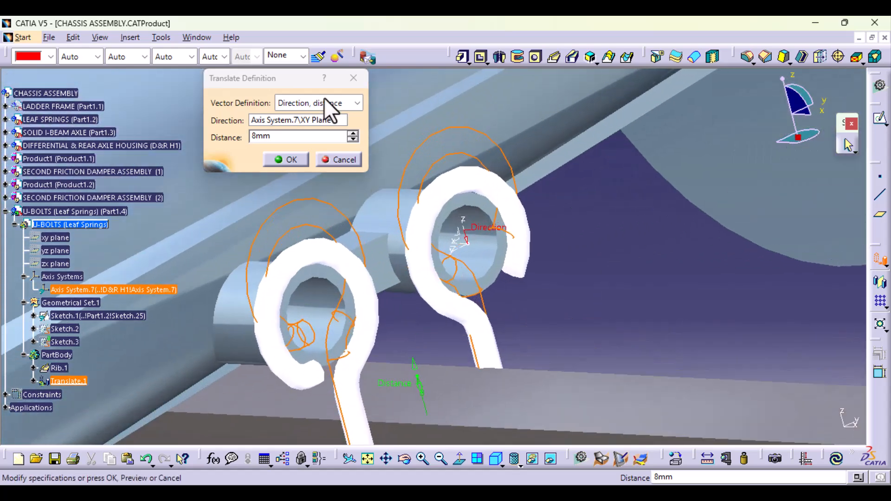
left_click(308, 121)
middle_click_drag(491, 313, 483, 253, "ctrl")
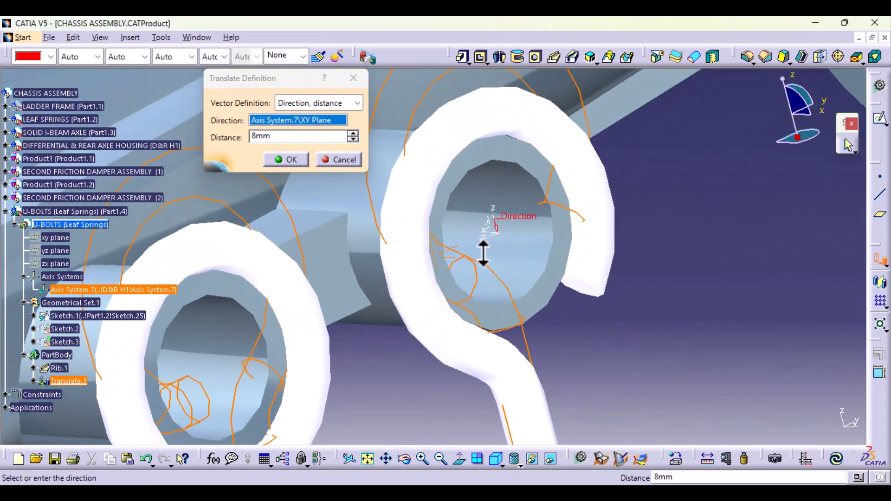
left_click(485, 229)
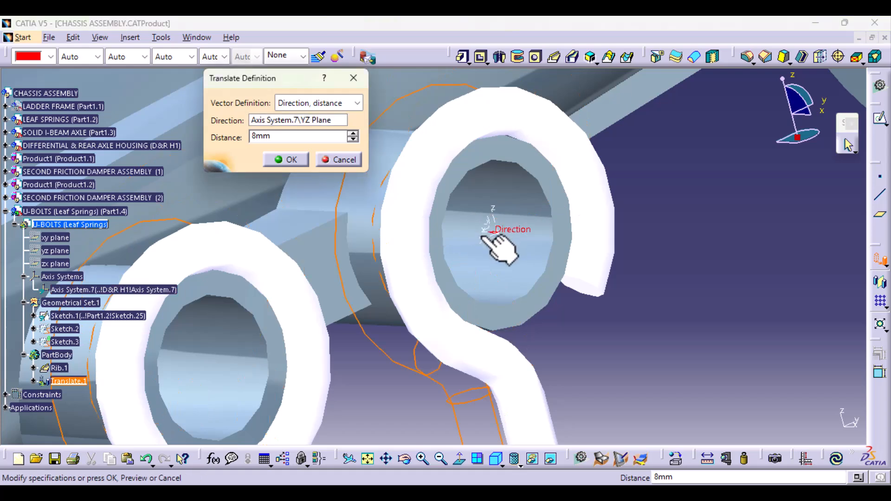
- Set the translation direction to X Component and the distance to -9 mm, and apply it to move the U-bolt along the bosses
right_click(313, 122)
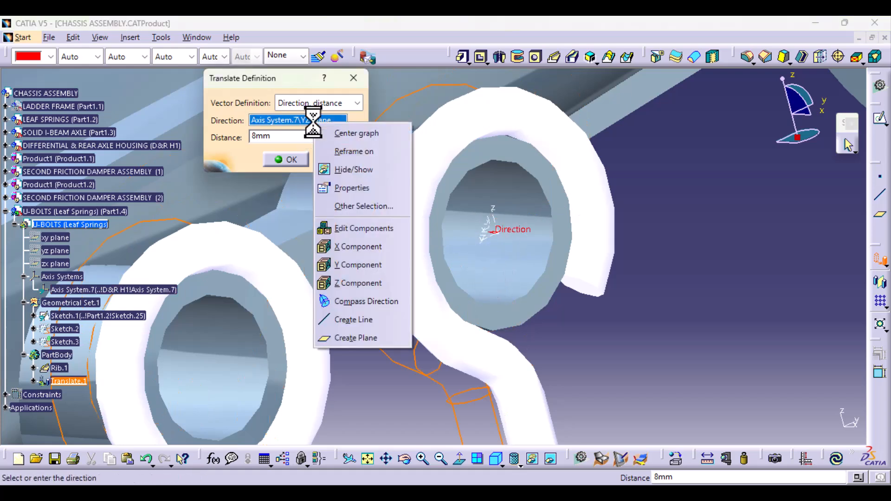
left_click(357, 246)
middle_click_drag(368, 253, 418, 337)
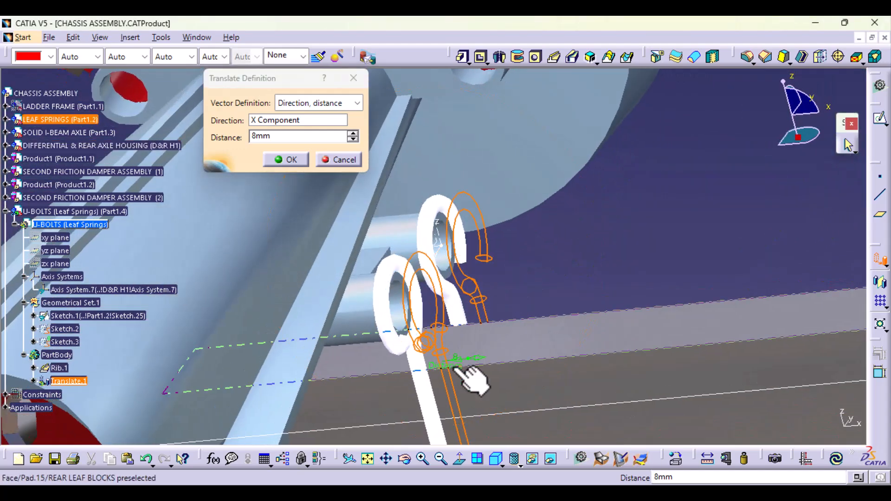
left_click_drag(473, 363, 425, 366)
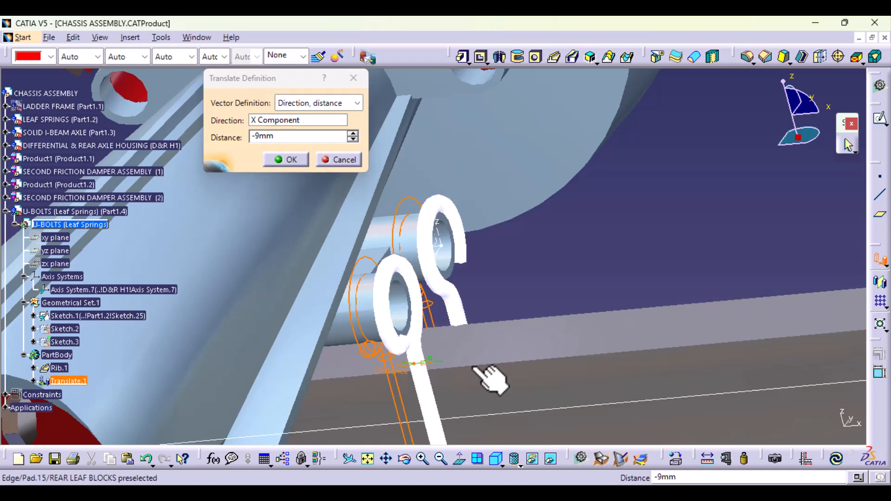
left_click(289, 158)
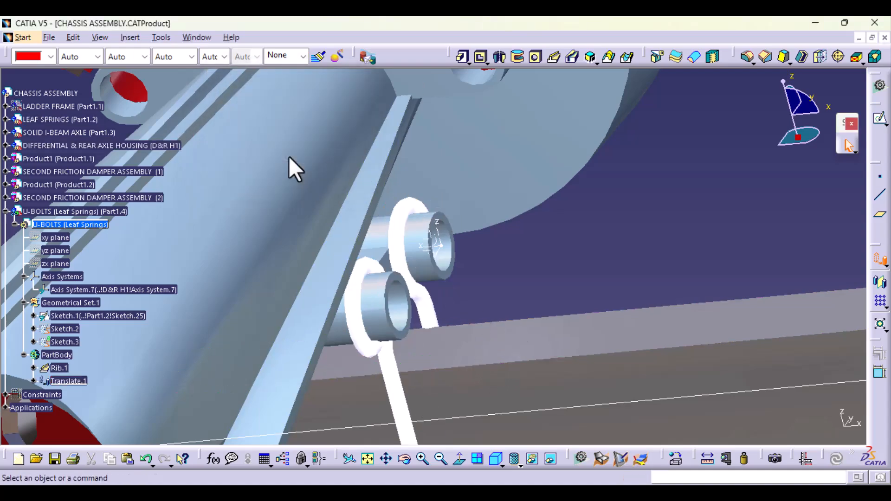
middle_click_drag(515, 315, 424, 342)
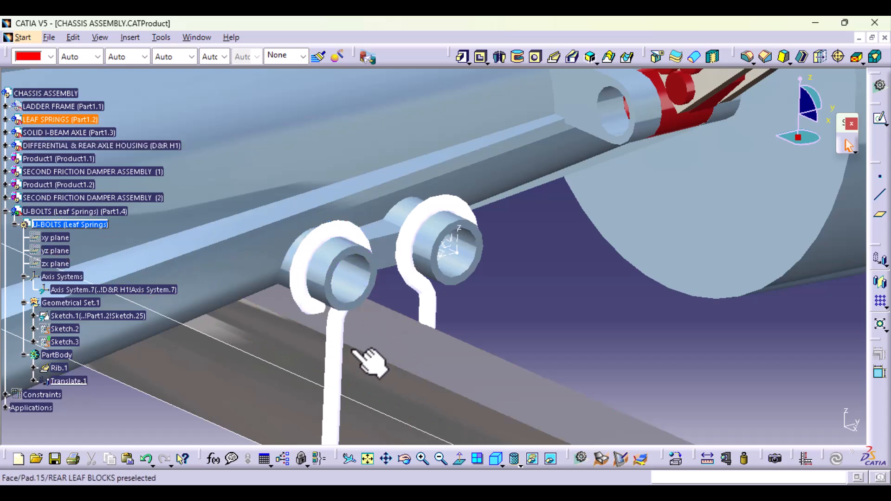
- Examine the translated U-bolt's fit on the axle bosses, reopening its Translate.1 definition to compare the original and moved positions
middle_click_drag(353, 357, 365, 300)
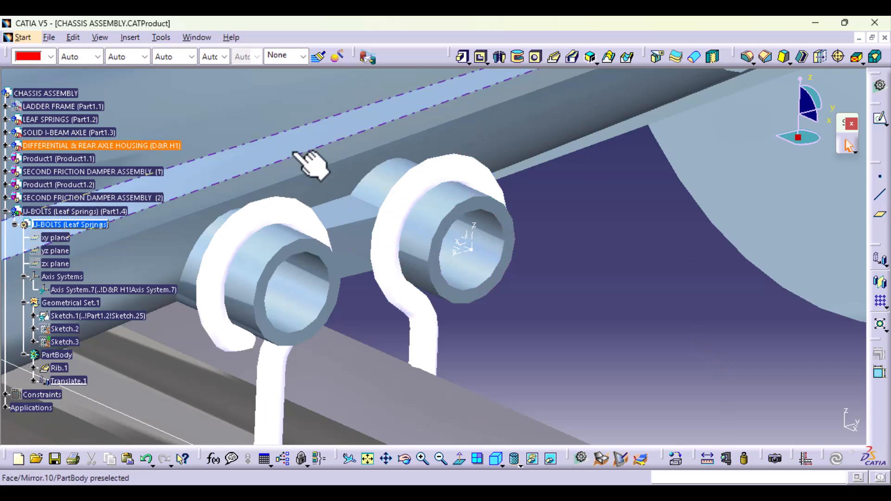
middle_click_drag(303, 310, 373, 381)
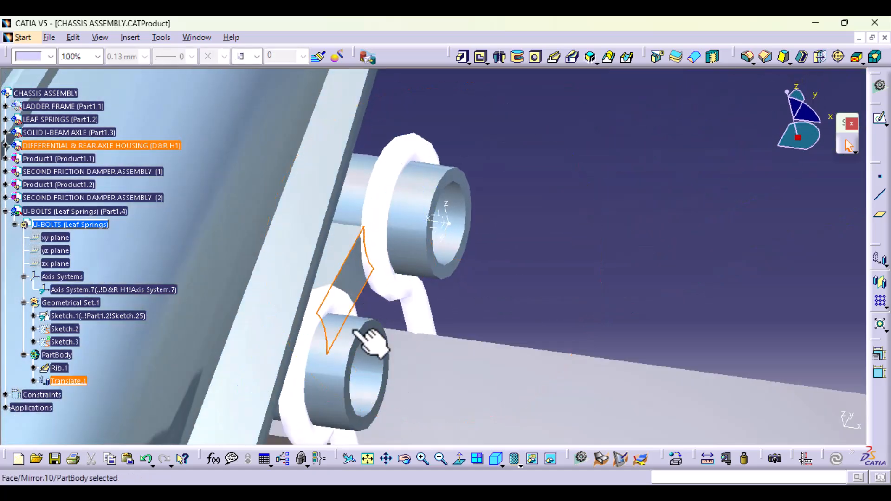
left_click(65, 381)
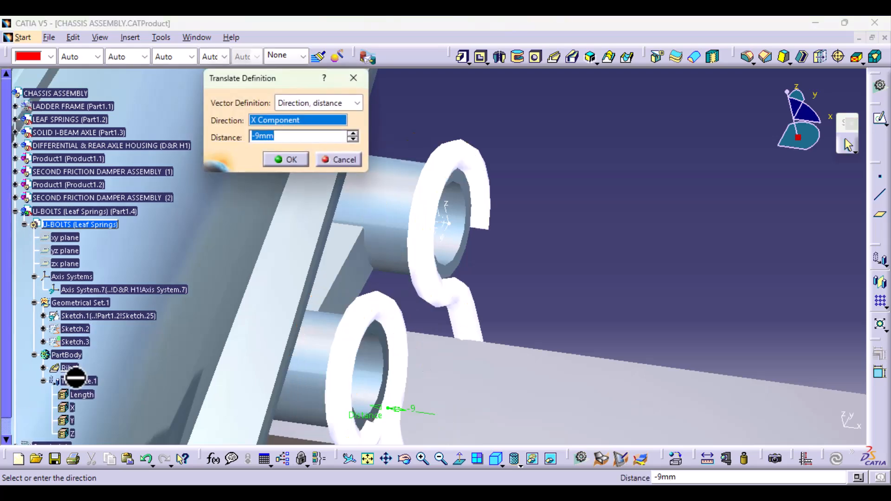
middle_click_drag(387, 293, 403, 208)
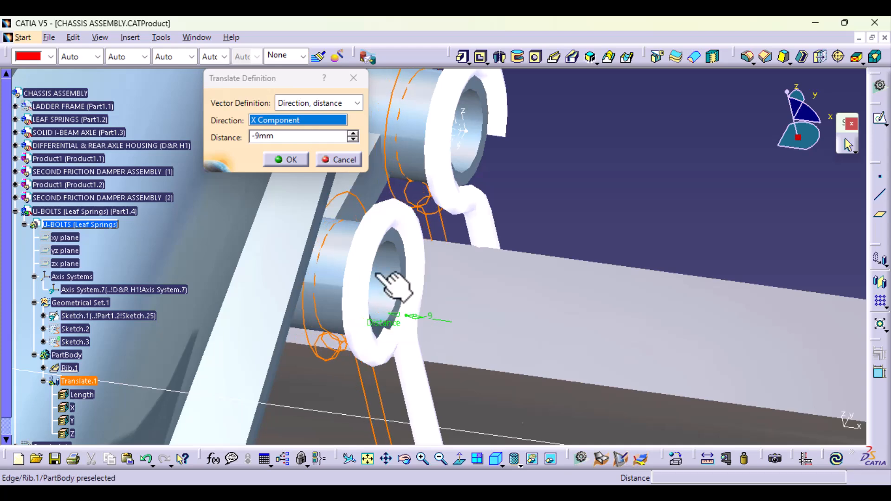
left_click(288, 162)
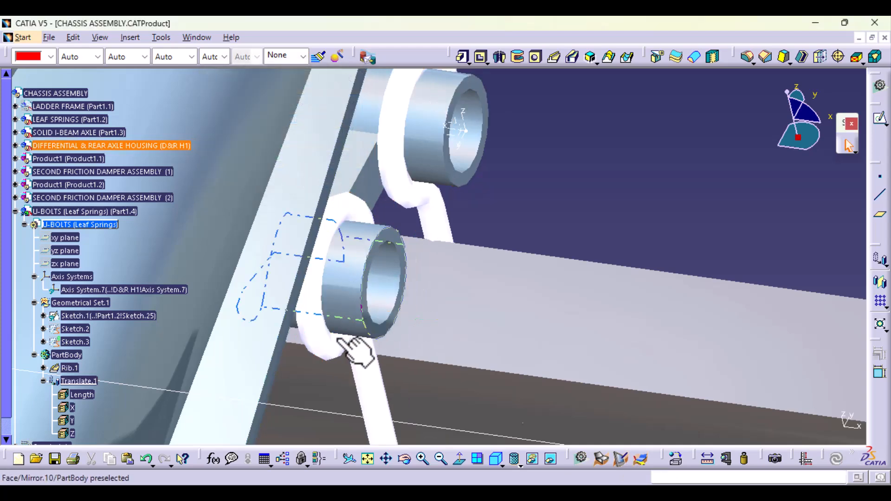
middle_click_drag(355, 348, 469, 318)
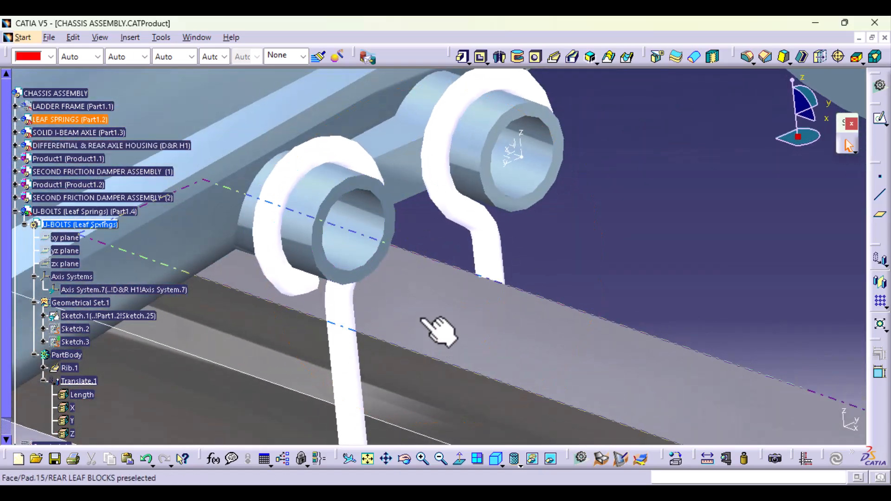
middle_click_drag(623, 252, 446, 274)
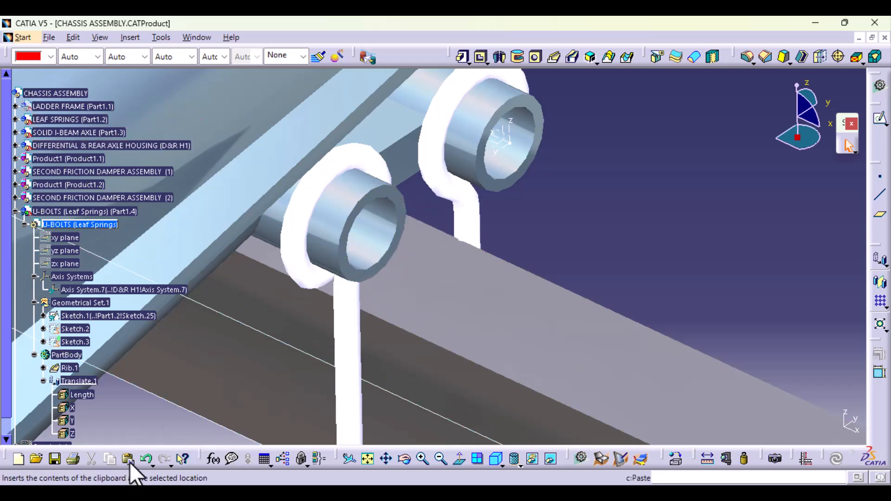
- Undo the U-bolt's translation and the preceding diameter change of its loop arc
left_click(145, 459)
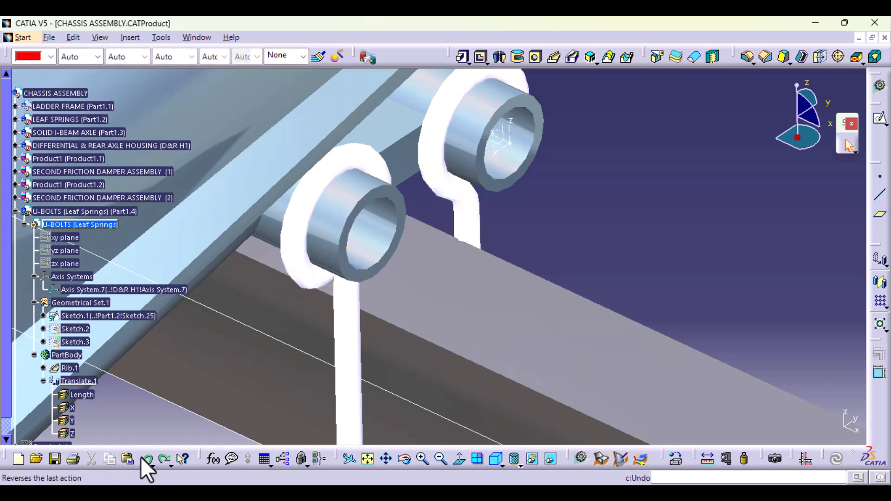
left_click(145, 459)
left_click(141, 459)
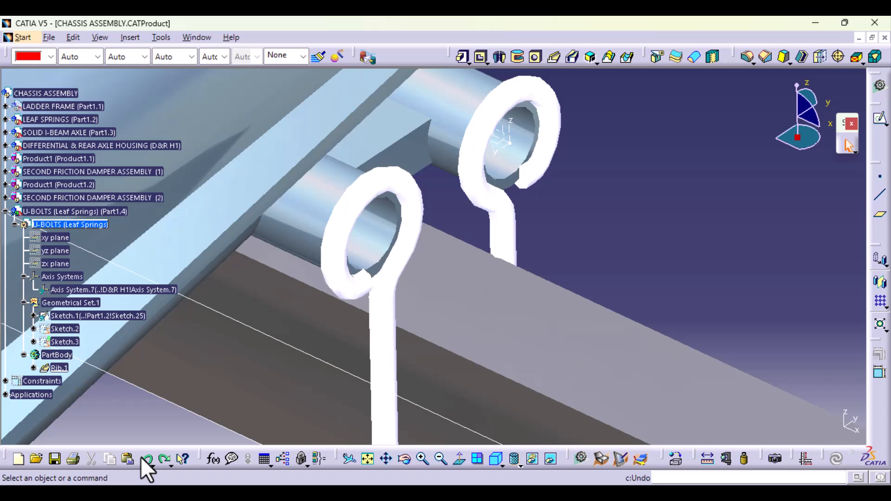
left_click(146, 461)
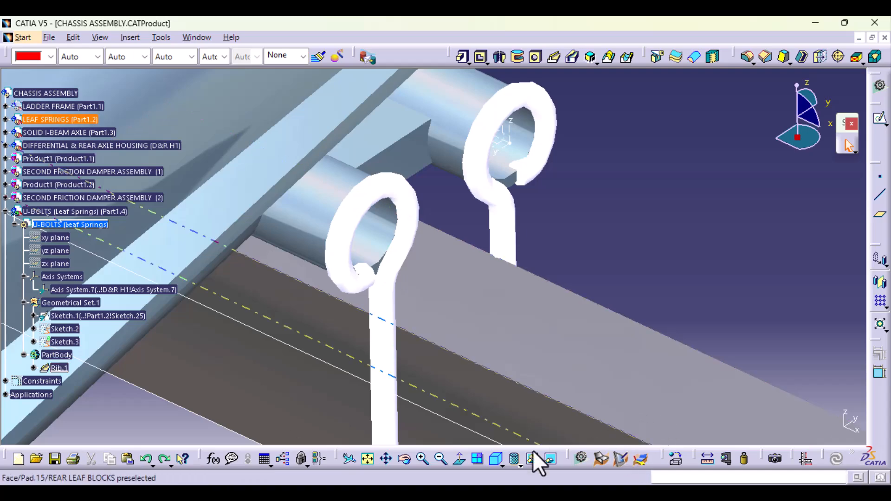
- Examine the U-bolt's loops and how they sit against the axle bosses from several angles
middle_click_drag(497, 304, 496, 346)
middle_click_drag(451, 308, 498, 233)
middle_click_drag(333, 314, 364, 366)
middle_click_drag(536, 197, 505, 363)
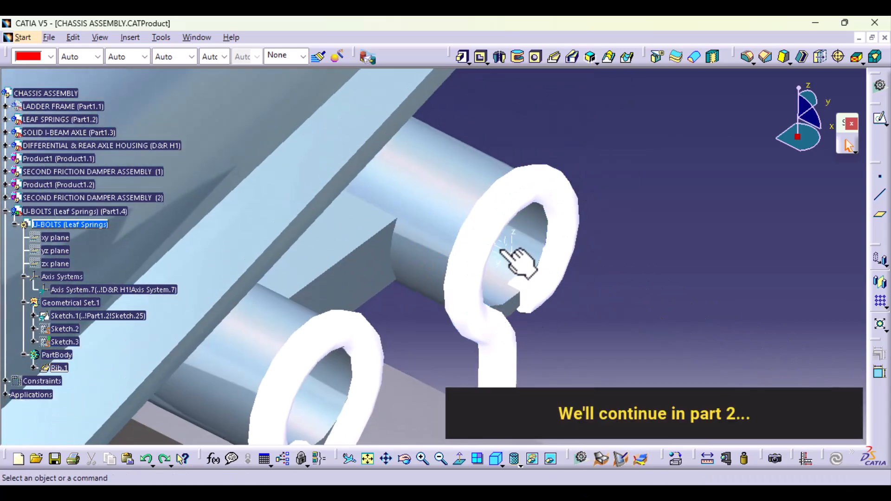
middle_click_drag(498, 343, 425, 314)
middle_click_drag(465, 282, 465, 288)
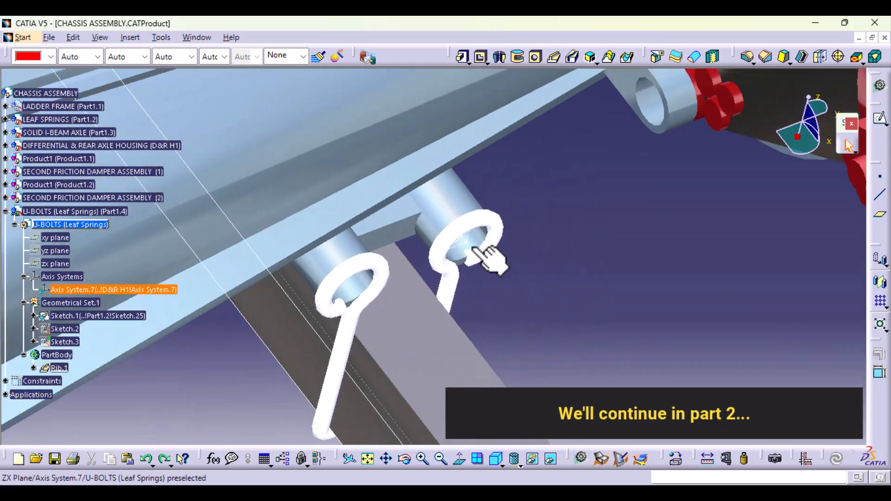
middle_click_drag(487, 260, 370, 209)
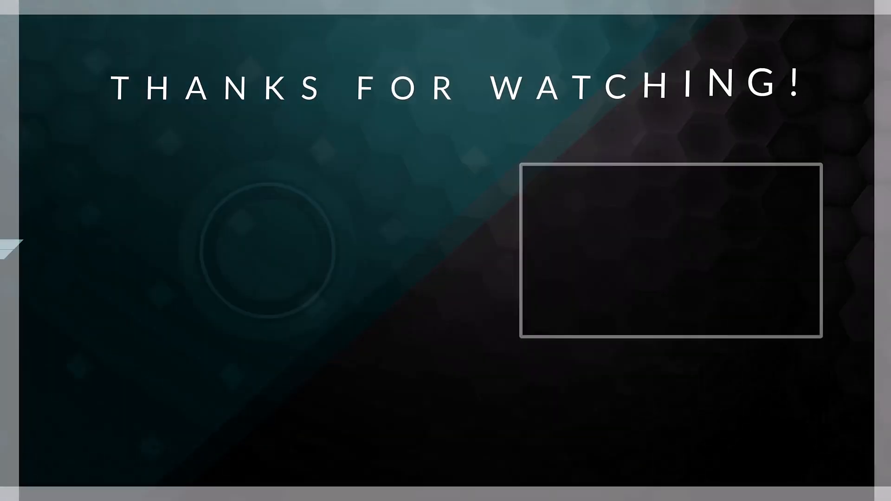